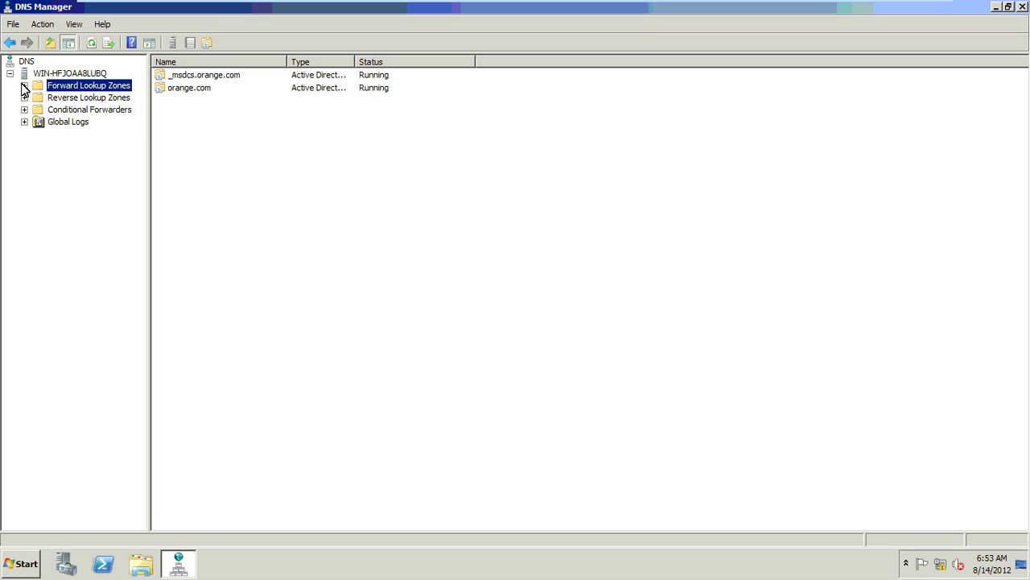
Examine the orange.com forward lookup zone and the 0.0.10.in-addr.arpa reverse lookup zone, including the actions each zone offers
{"action": "left_click", "coordinate": [24, 85]}
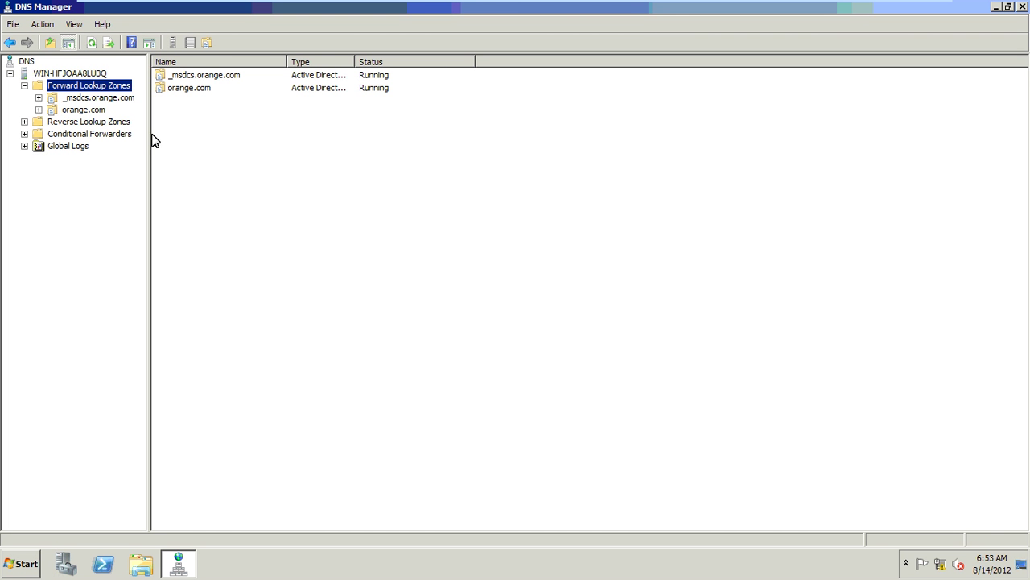
{"action": "left_click", "coordinate": [84, 110]}
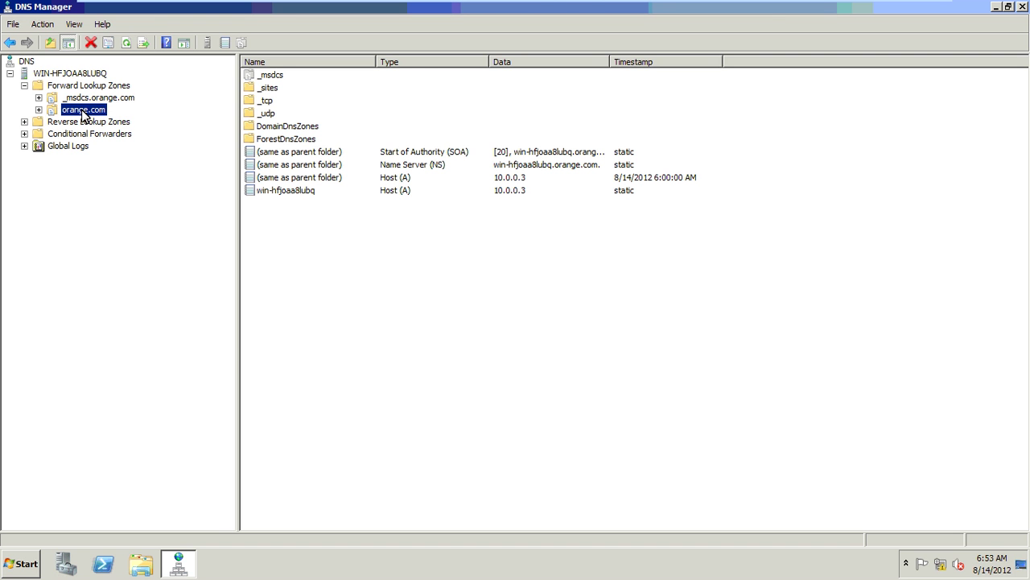
{"action": "left_click", "coordinate": [25, 122]}
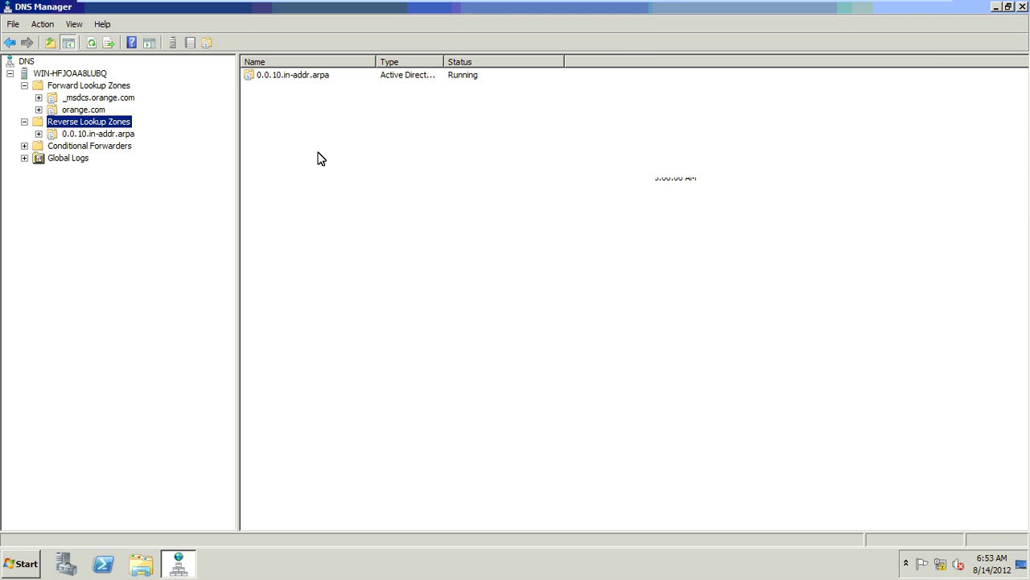
{"action": "left_click", "coordinate": [82, 110]}
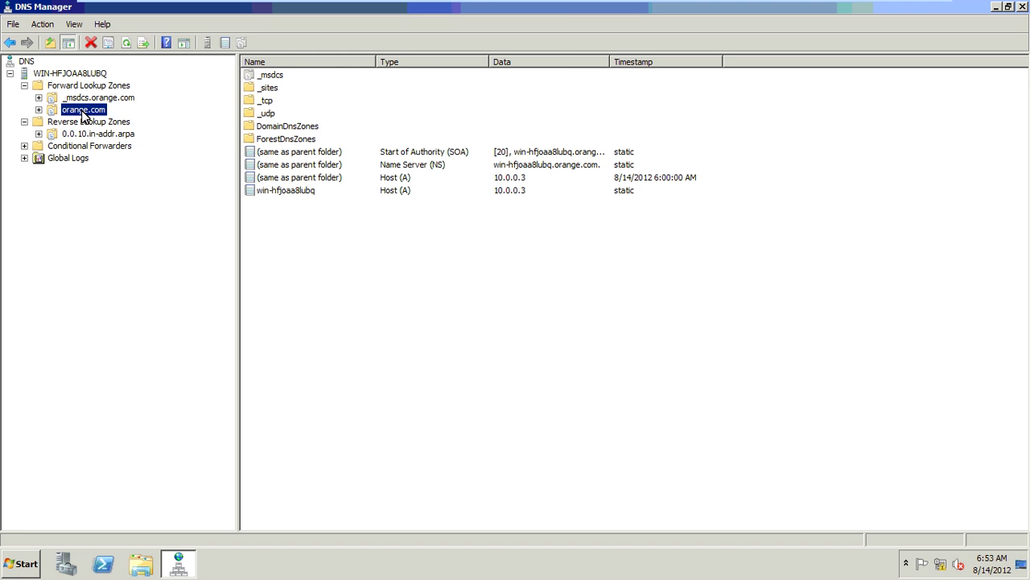
{"action": "right_click", "coordinate": [84, 113]}
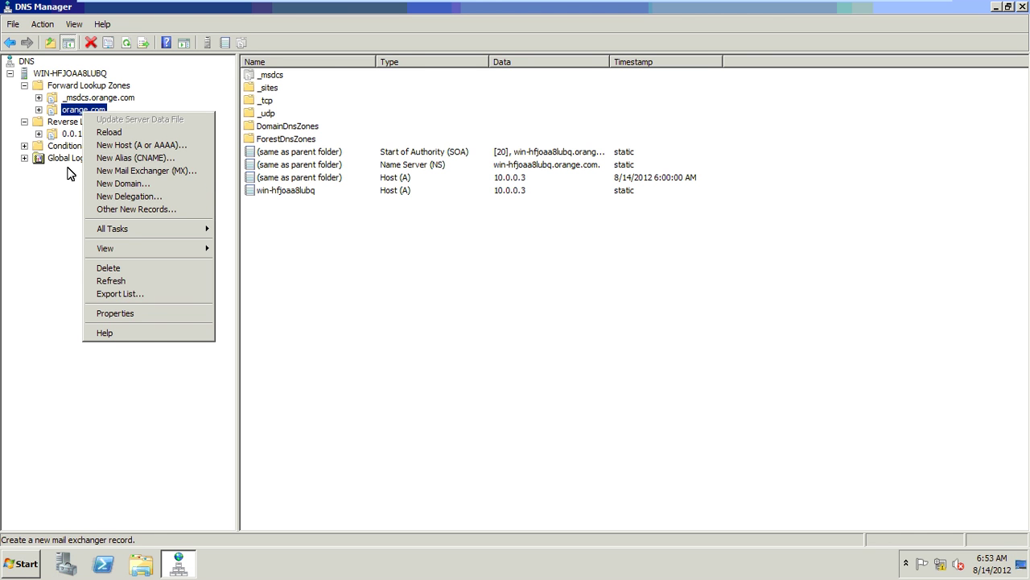
{"action": "left_click", "coordinate": [33, 173]}
{"action": "key", "text": "Down"}
{"action": "key", "text": "Down"}
{"action": "key", "text": "shift+F10"}
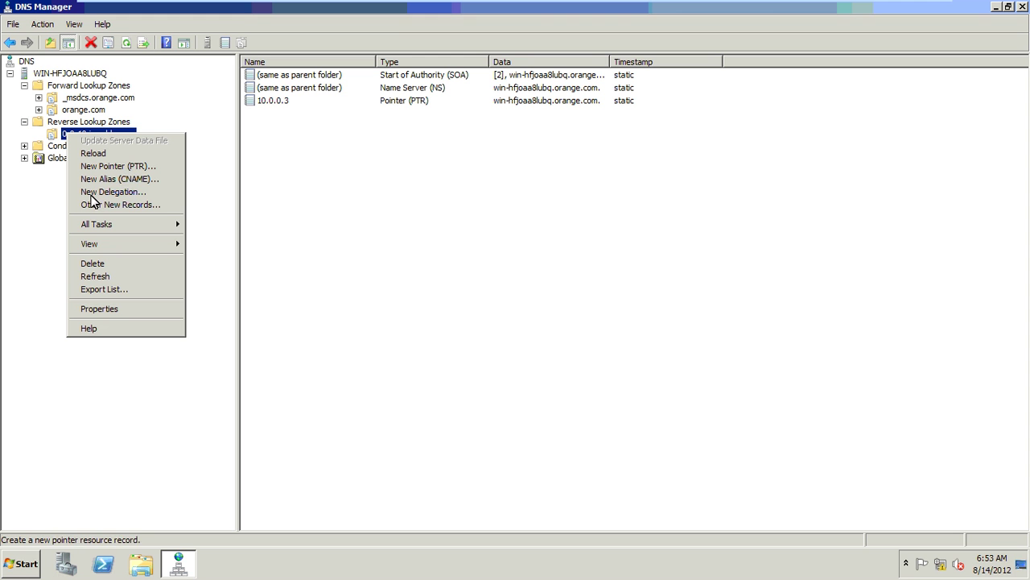
{"action": "left_click", "coordinate": [227, 205]}
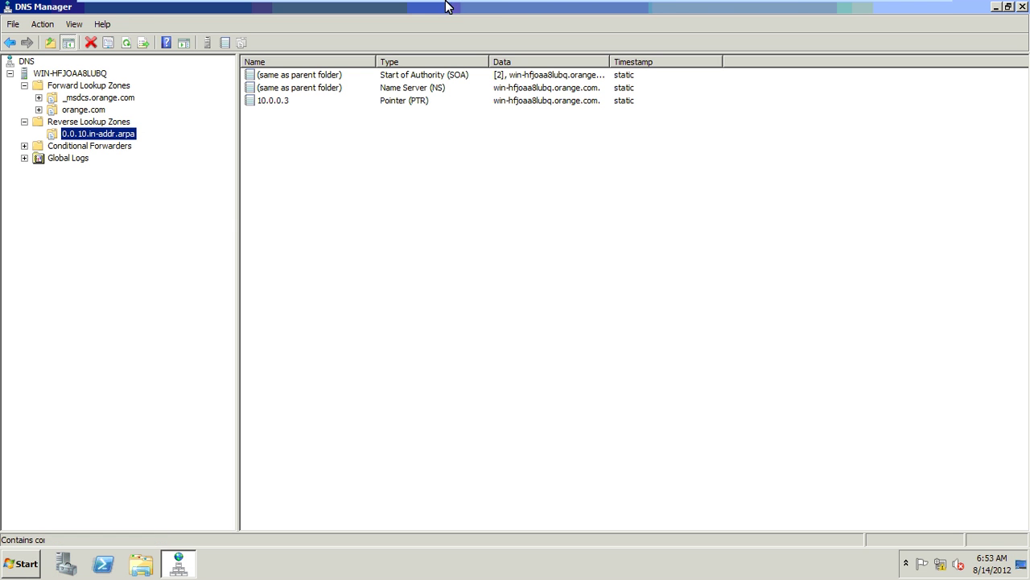
Switch to the other Windows Server 2008 R2 x64 virtual machine in VMware Workstation
{"action": "mouse_move", "coordinate": [863, 10]}
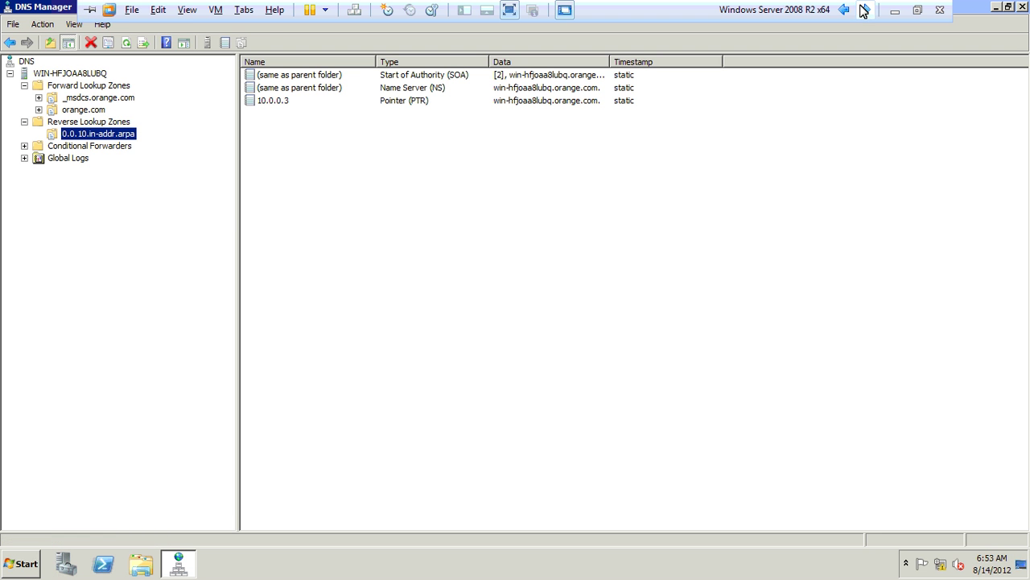
{"action": "left_click", "coordinate": [863, 10]}
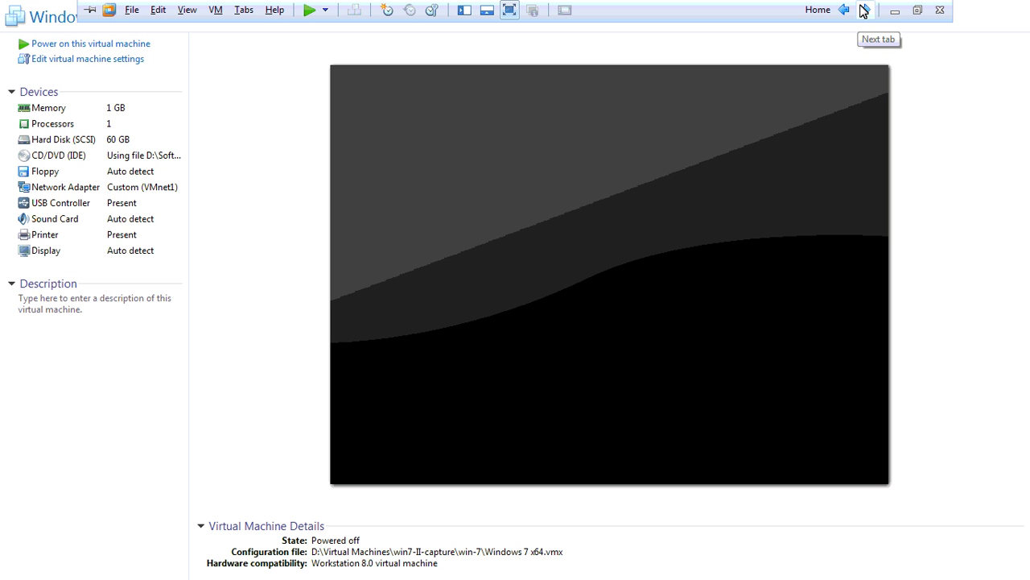
{"action": "key", "text": "ctrl+Tab"}
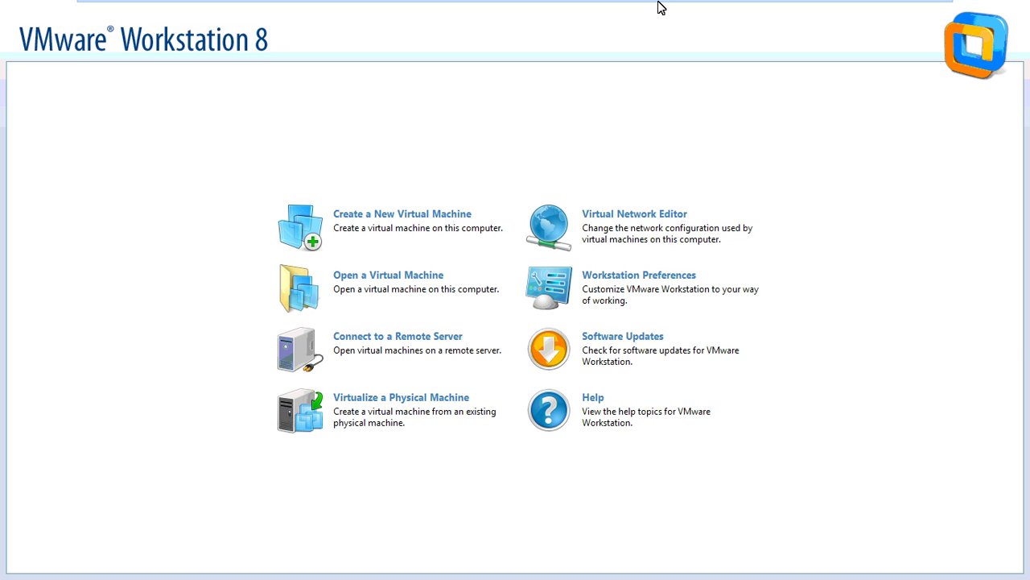
{"action": "mouse_move", "coordinate": [817, 4]}
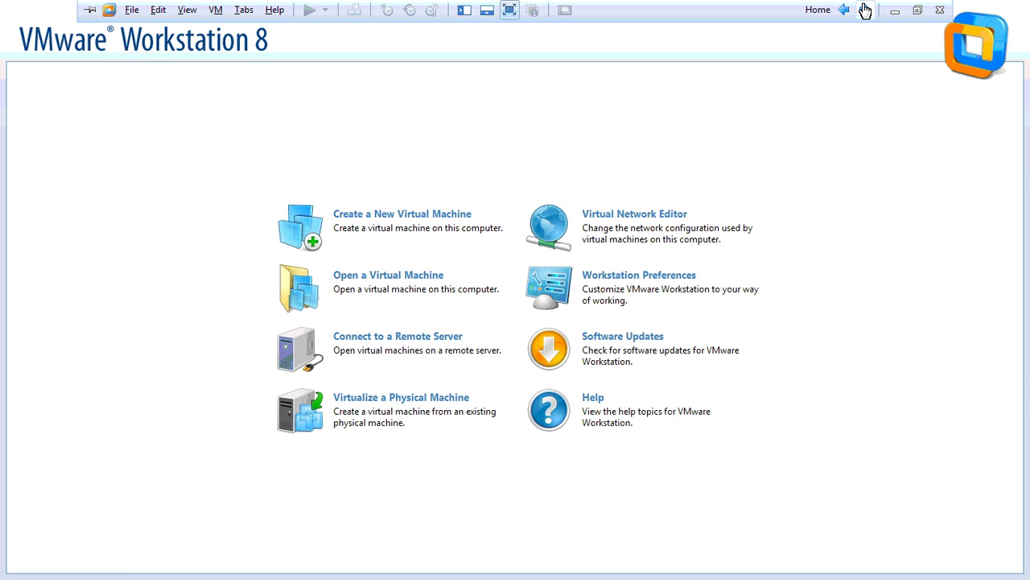
{"action": "left_click", "coordinate": [865, 10]}
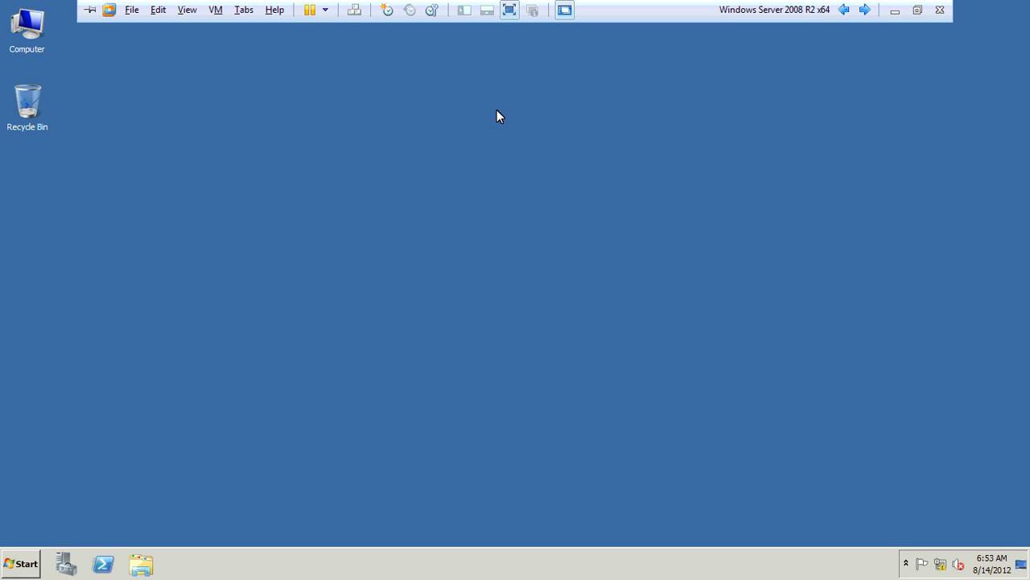
Open Server Manager and start the Add Roles wizard, advancing to the server role selection
{"action": "left_click", "coordinate": [24, 565]}
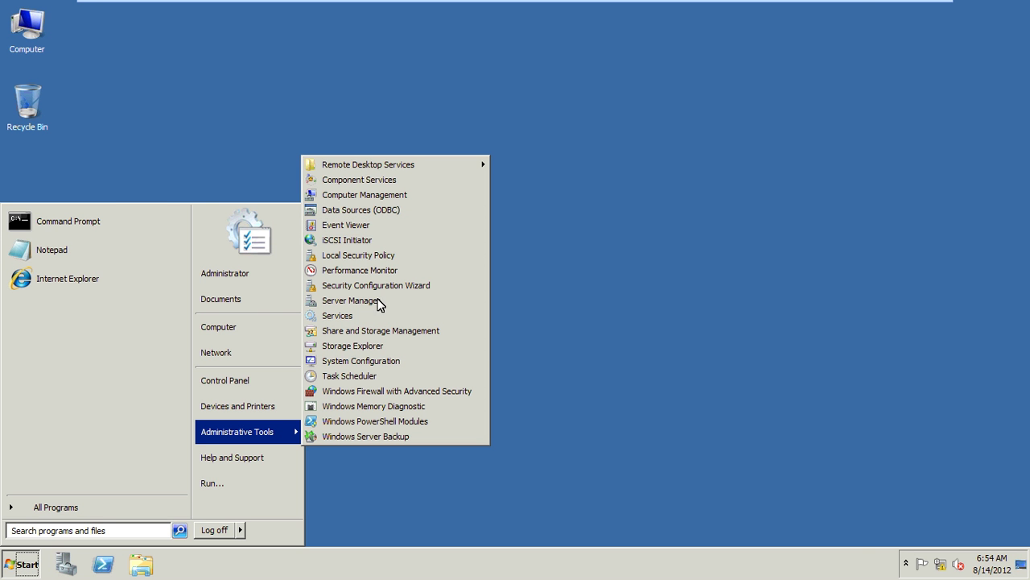
{"action": "left_click", "coordinate": [377, 300]}
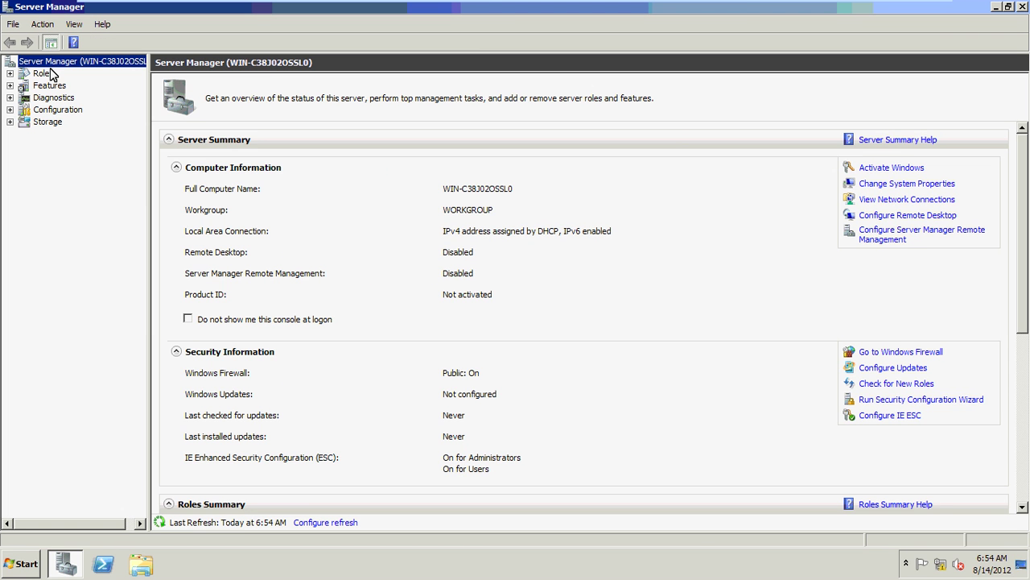
{"action": "left_click", "coordinate": [42, 73]}
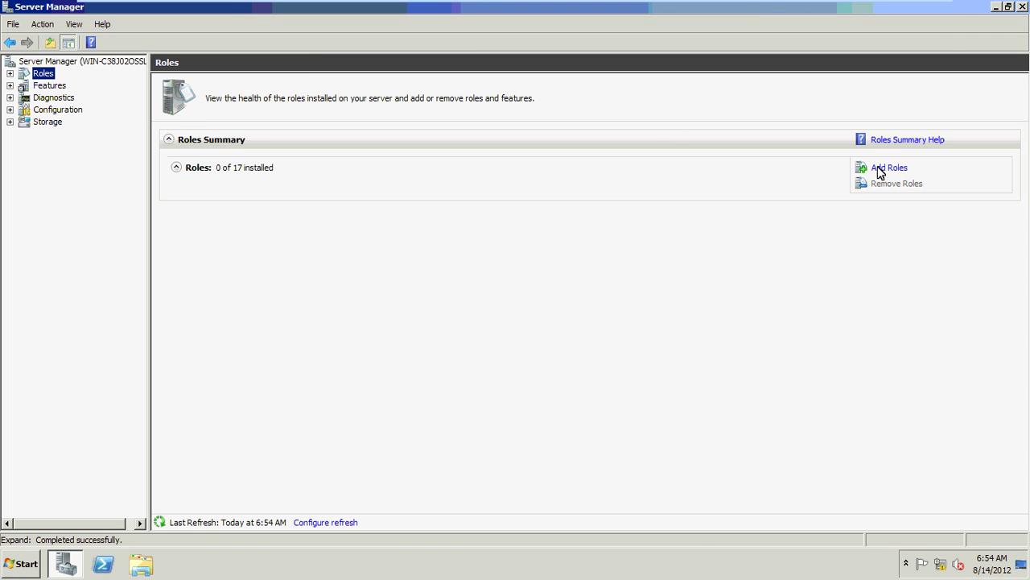
{"action": "left_click", "coordinate": [879, 171]}
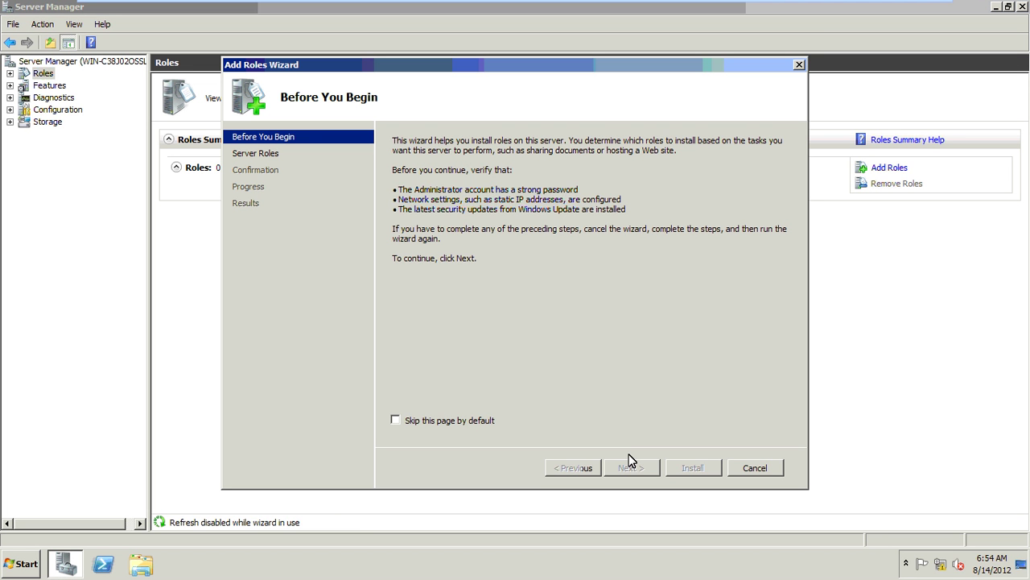
{"action": "left_click", "coordinate": [630, 466]}
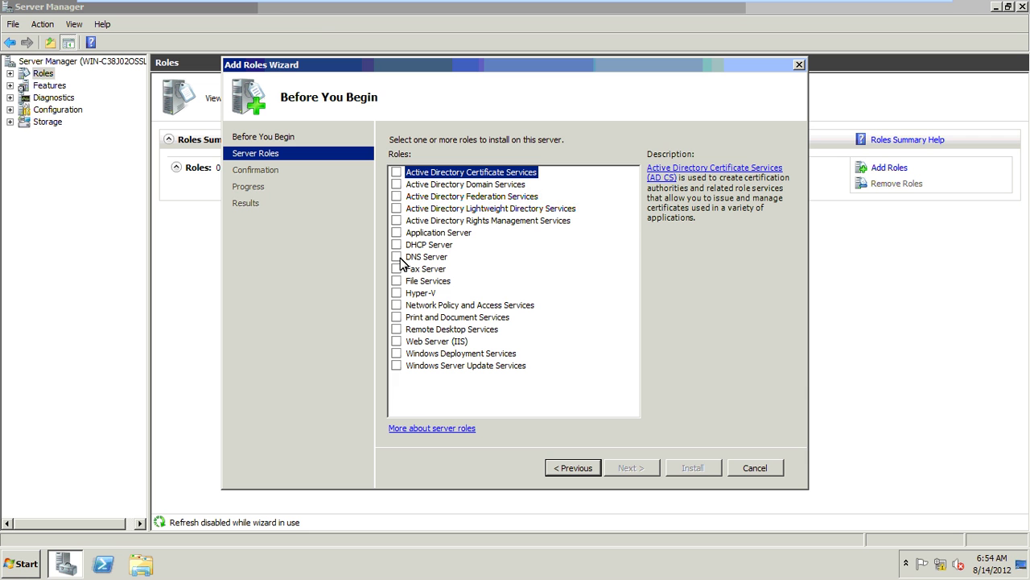
Install the DNS Server role, choosing to install it anyway without a static IP address, and leave Server Manager
{"action": "left_click", "coordinate": [397, 257]}
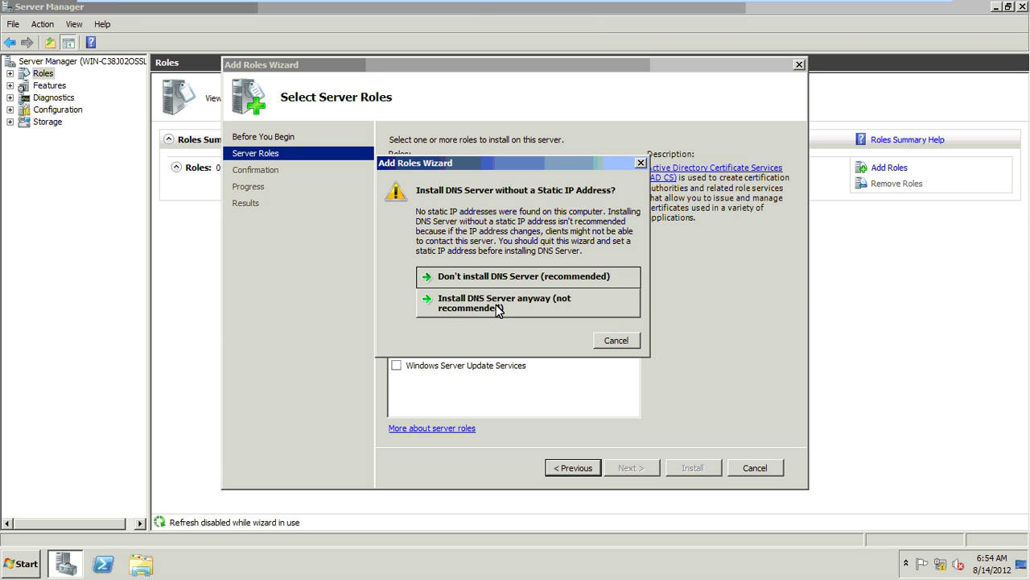
{"action": "left_click", "coordinate": [496, 309]}
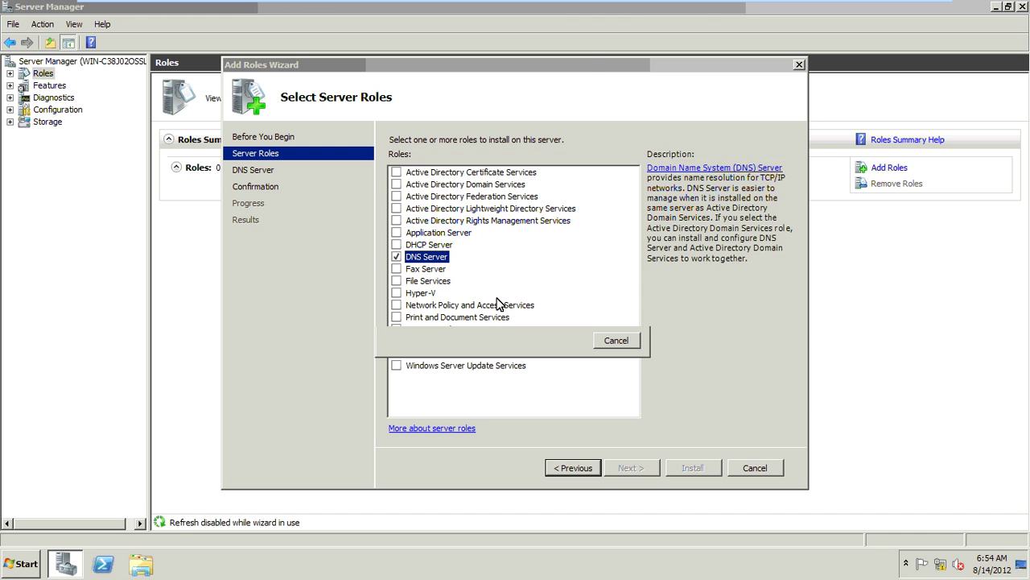
{"action": "left_click", "coordinate": [632, 468]}
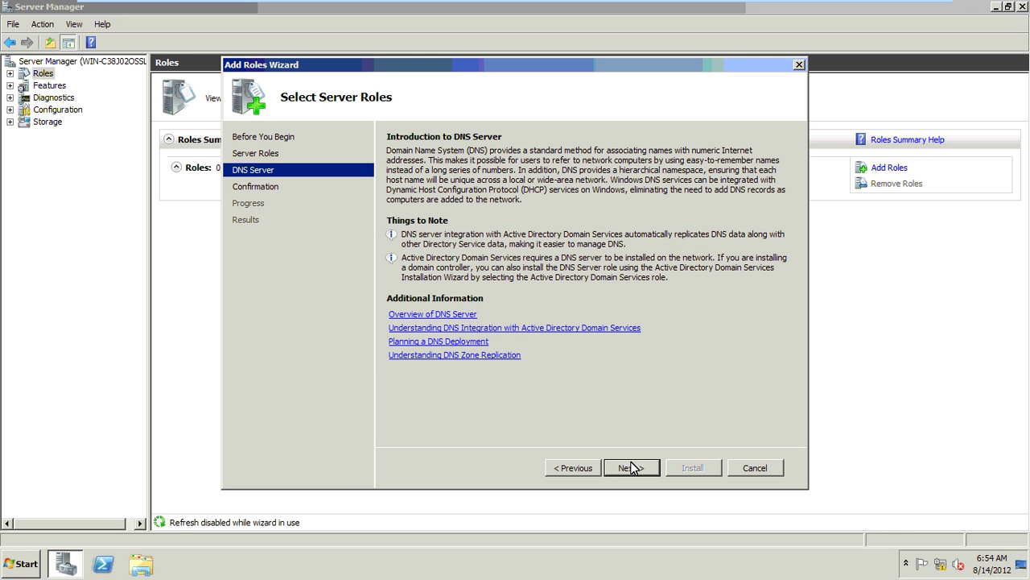
{"action": "left_click", "coordinate": [633, 468]}
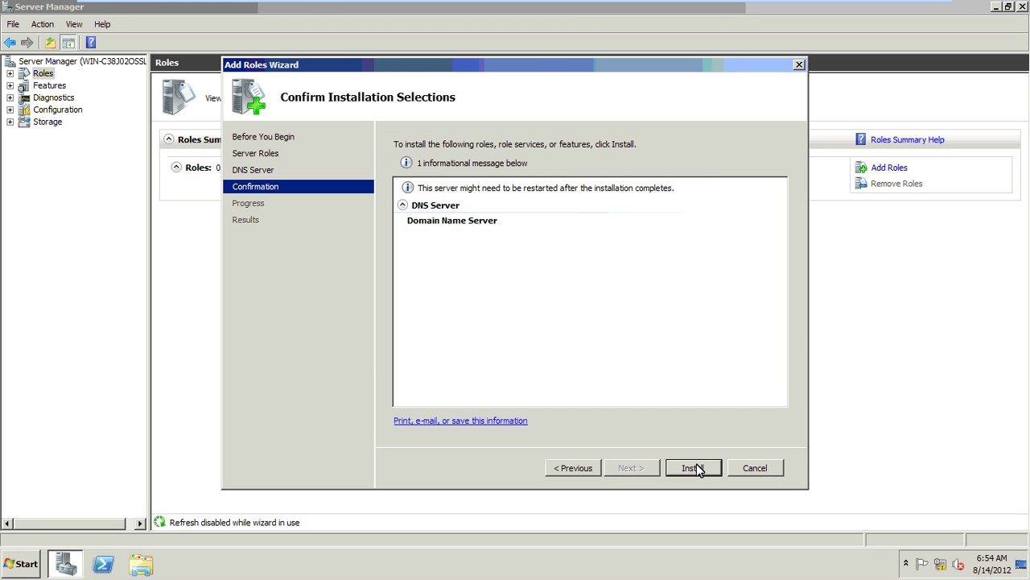
{"action": "left_click", "coordinate": [694, 468]}
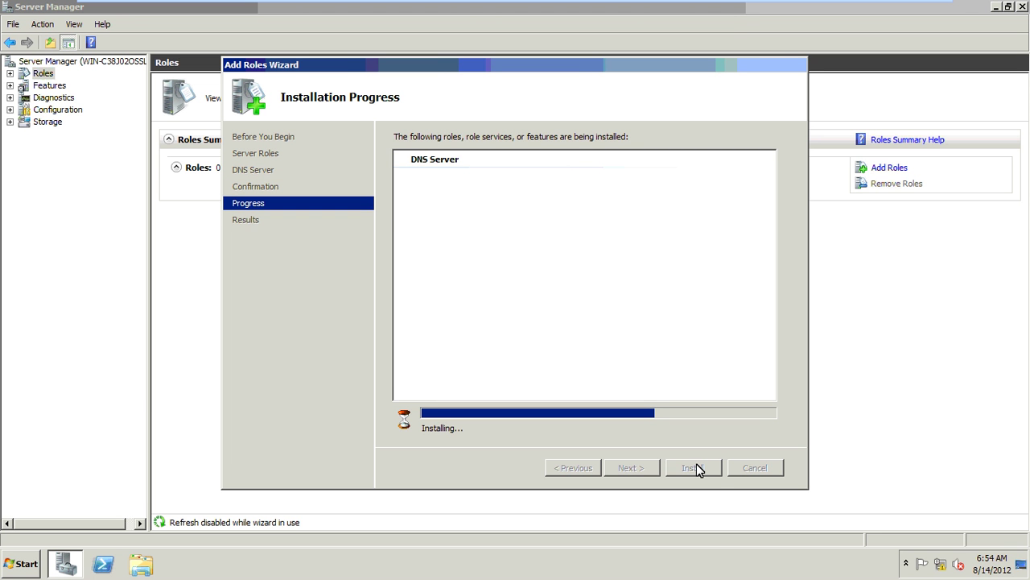
{"action": "left_click", "coordinate": [941, 564]}
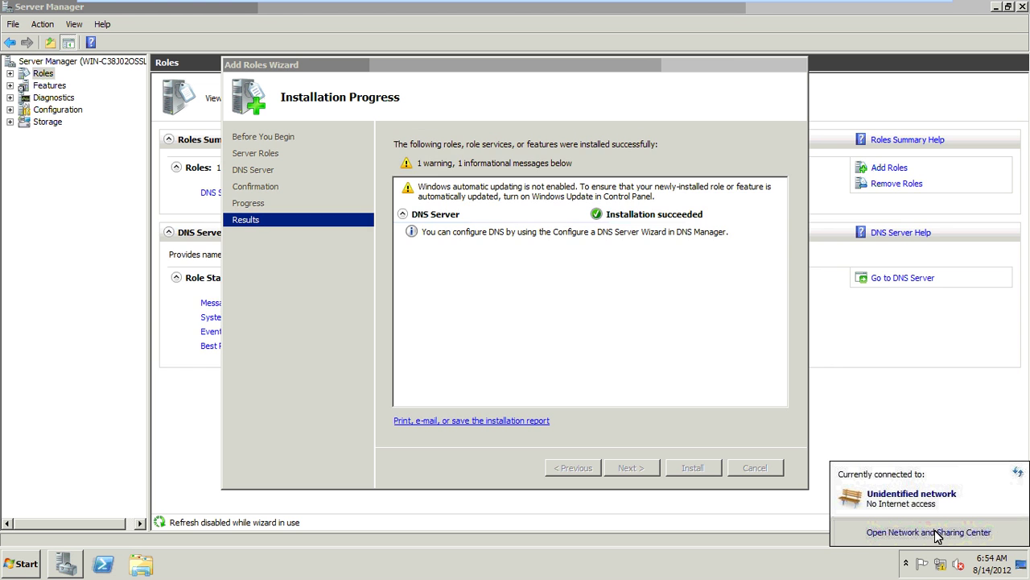
{"action": "left_click", "coordinate": [698, 469]}
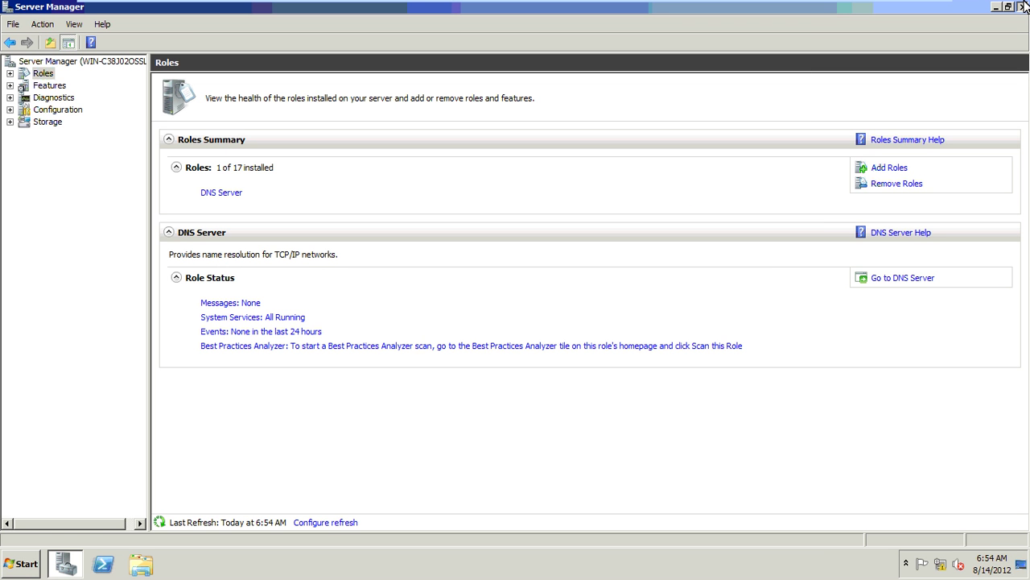
{"action": "key", "text": "super+d"}
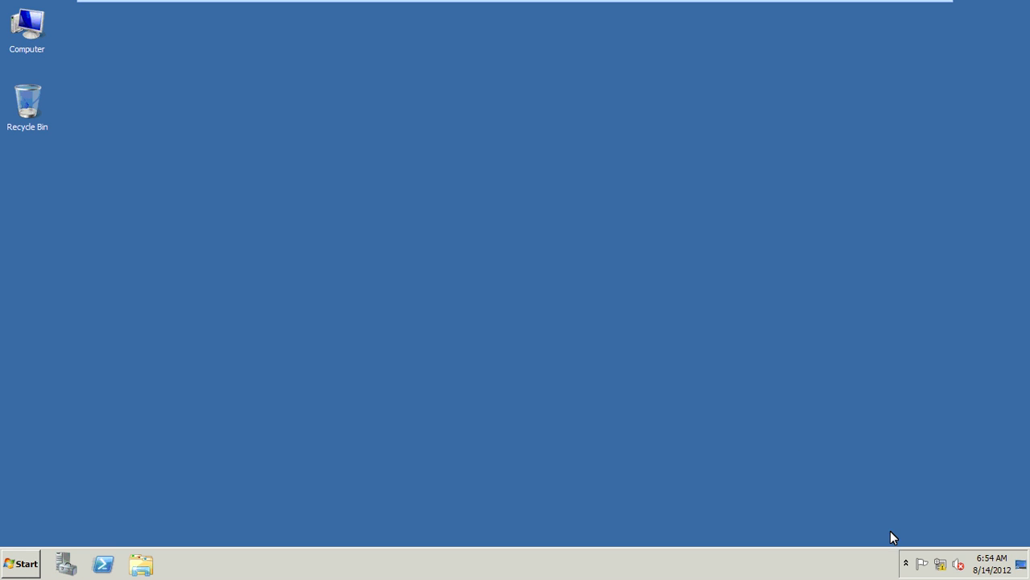
Turn on network discovery and file and printer sharing for the Public network profile and save the changes
{"action": "left_click", "coordinate": [946, 566]}
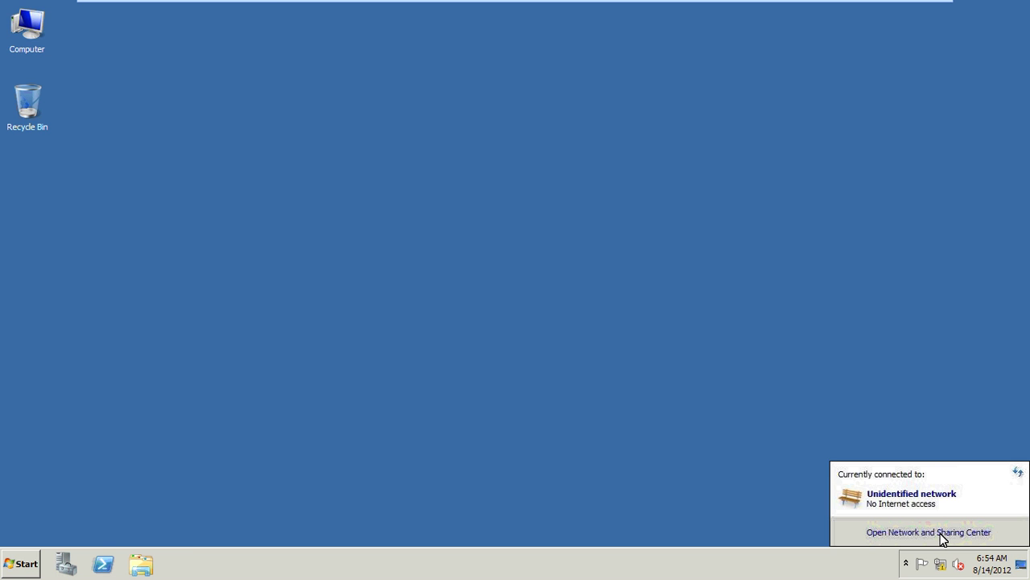
{"action": "left_click", "coordinate": [940, 534]}
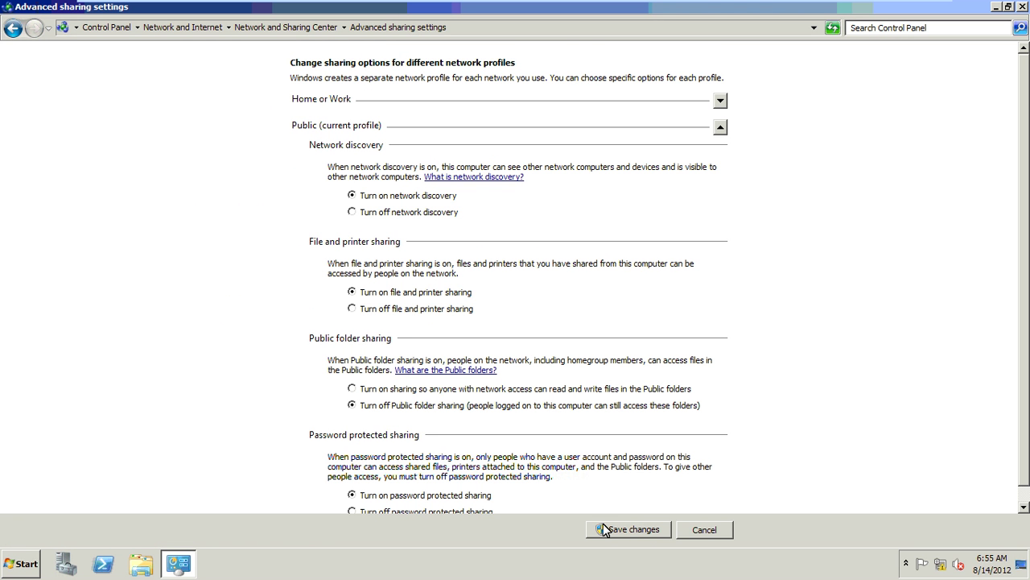
{"action": "left_click", "coordinate": [603, 528]}
Assign the Local Area Connection the static IPv4 address 10.0.0.14 with subnet mask 255.0.0.0
{"action": "left_click", "coordinate": [89, 85]}
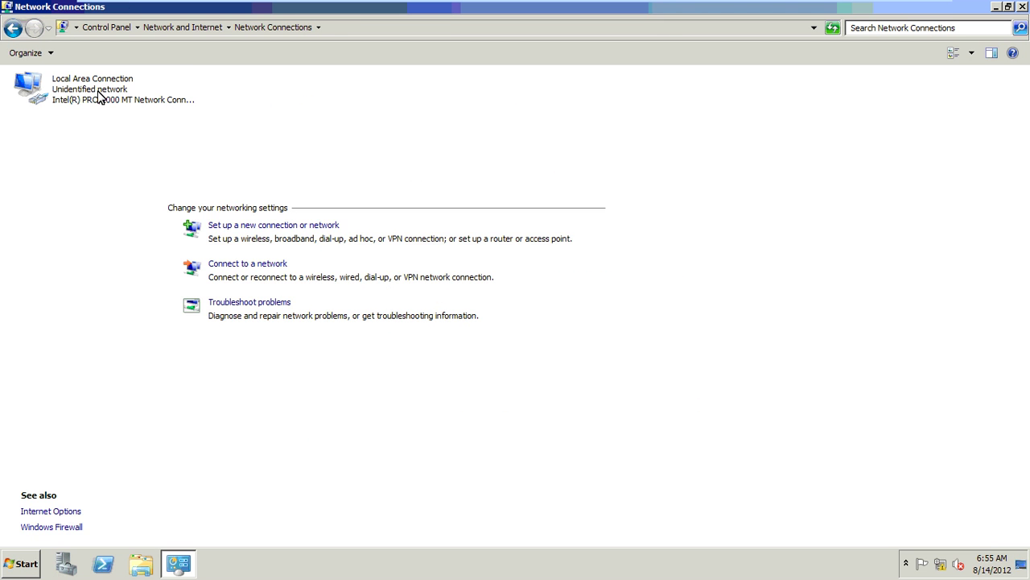
{"action": "right_click", "coordinate": [101, 96]}
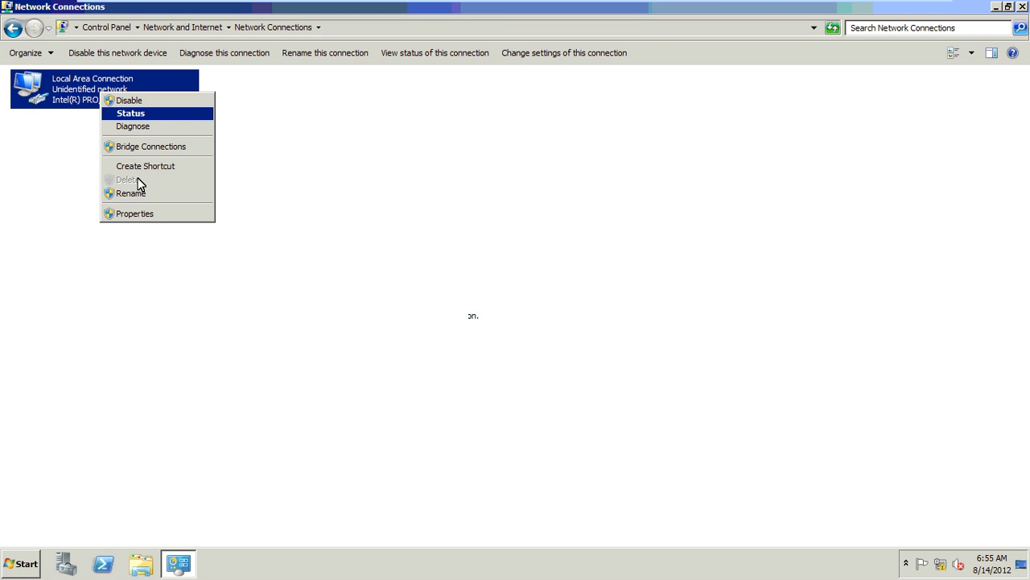
{"action": "left_click", "coordinate": [133, 214]}
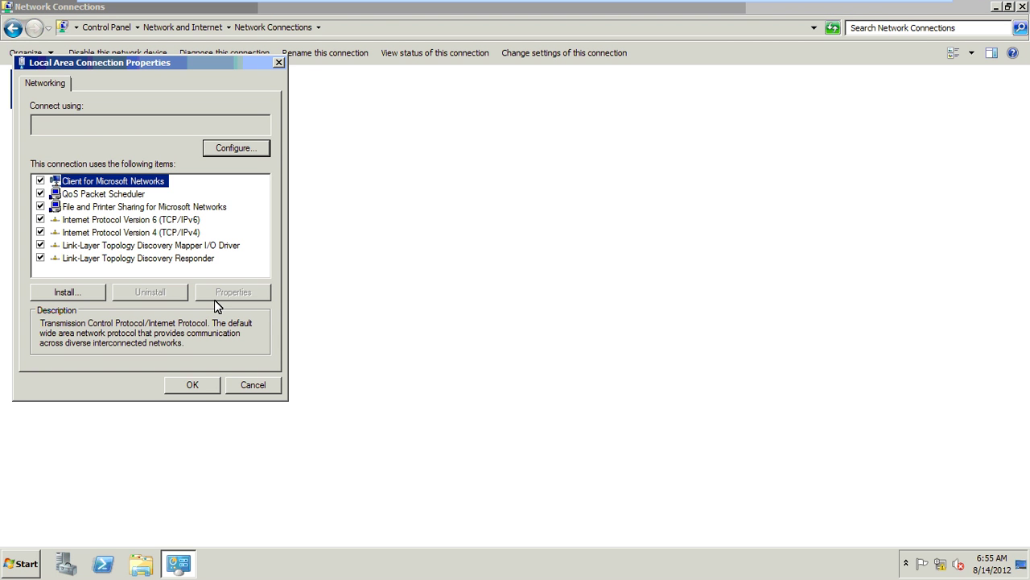
{"action": "double_click", "coordinate": [181, 232]}
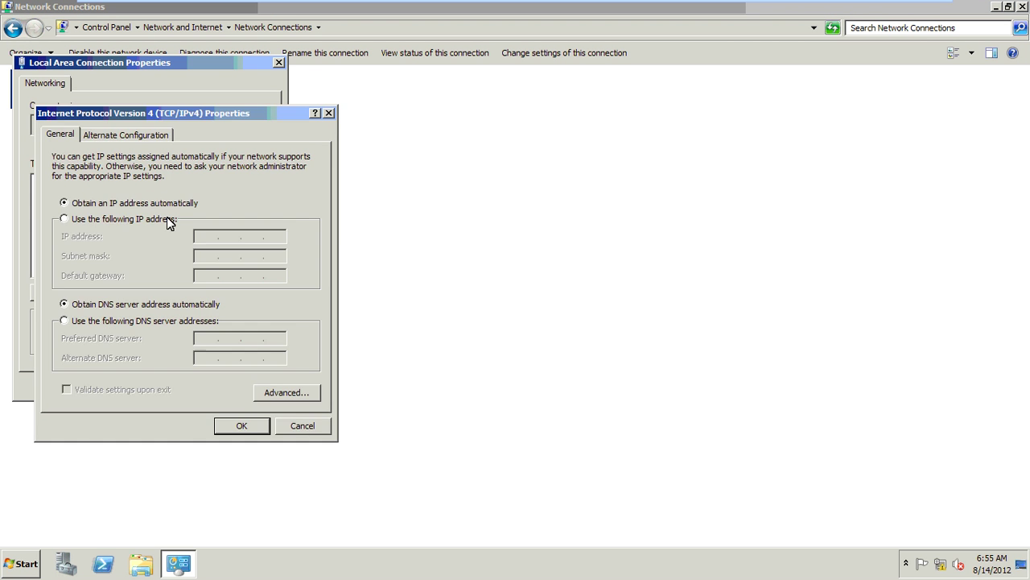
{"action": "left_click", "coordinate": [167, 218]}
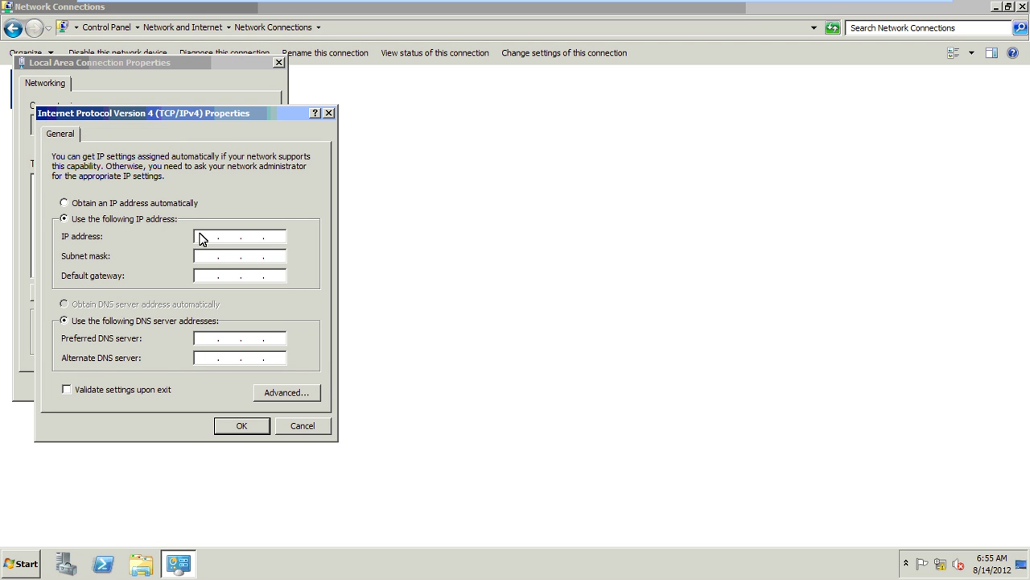
{"action": "left_click", "coordinate": [200, 236]}
{"action": "type", "text": "10.0.0.14"}
{"action": "key", "text": "Tab"}
Set the connection's preferred DNS server to 10.0.0.3 and apply the IPv4 and connection properties
{"action": "key", "text": "Tab"}
{"action": "key", "text": "Tab"}
{"action": "key", "text": "Tab"}
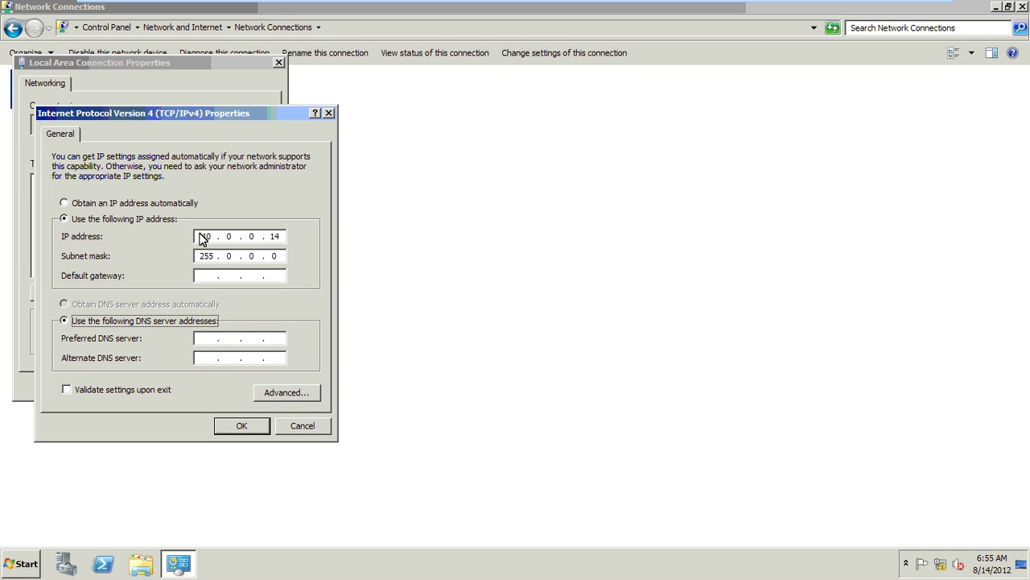
{"action": "type", "text": "10.0.03"}
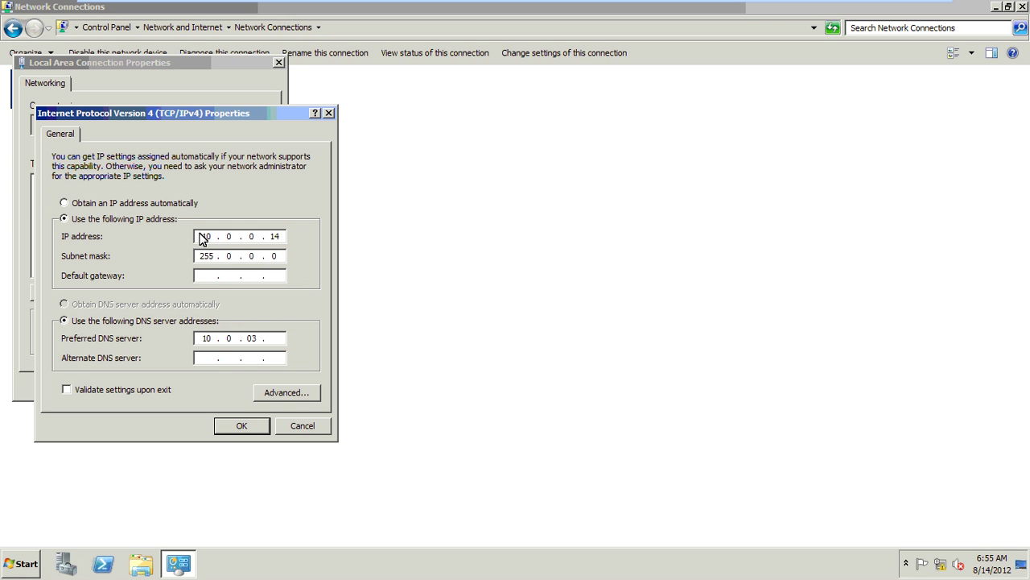
{"action": "key", "text": "BackSpace"}
{"action": "type", "text": ".3"}
{"action": "left_click", "coordinate": [259, 426]}
{"action": "left_click", "coordinate": [213, 389]}
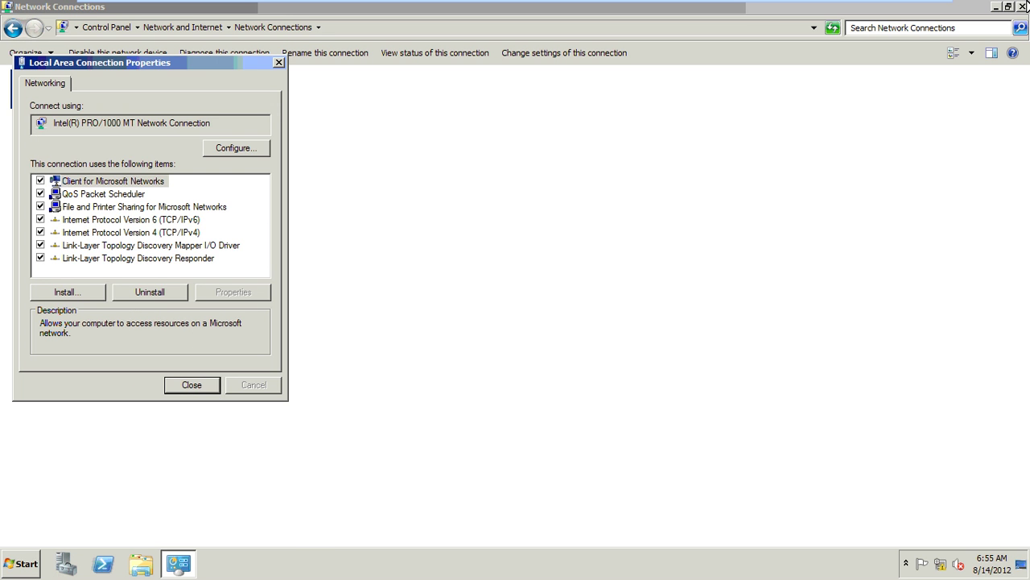
Leave the network settings and open Network Connections on the orange.com DNS server machine
{"action": "left_click", "coordinate": [1023, 6]}
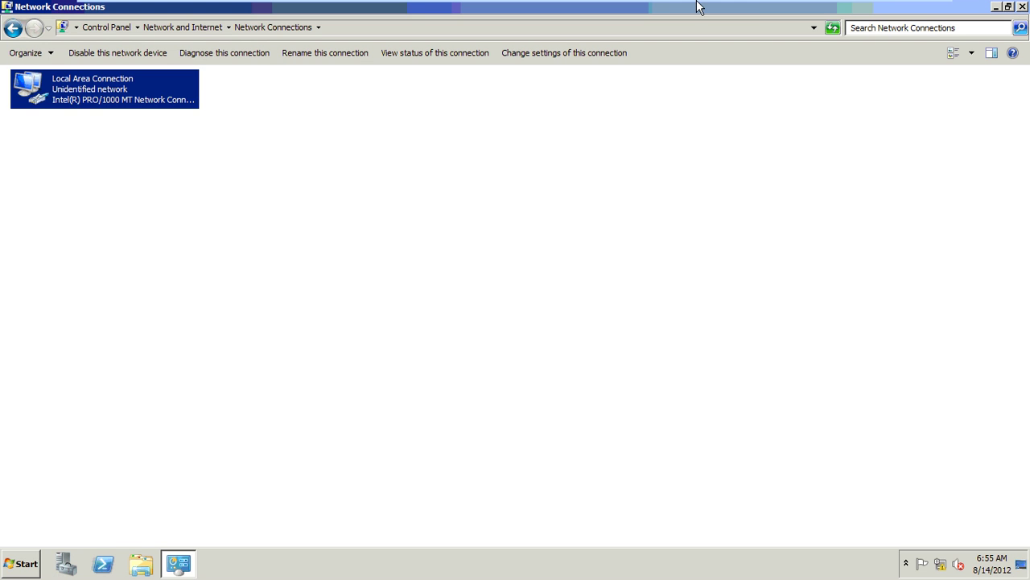
{"action": "mouse_move", "coordinate": [861, 13]}
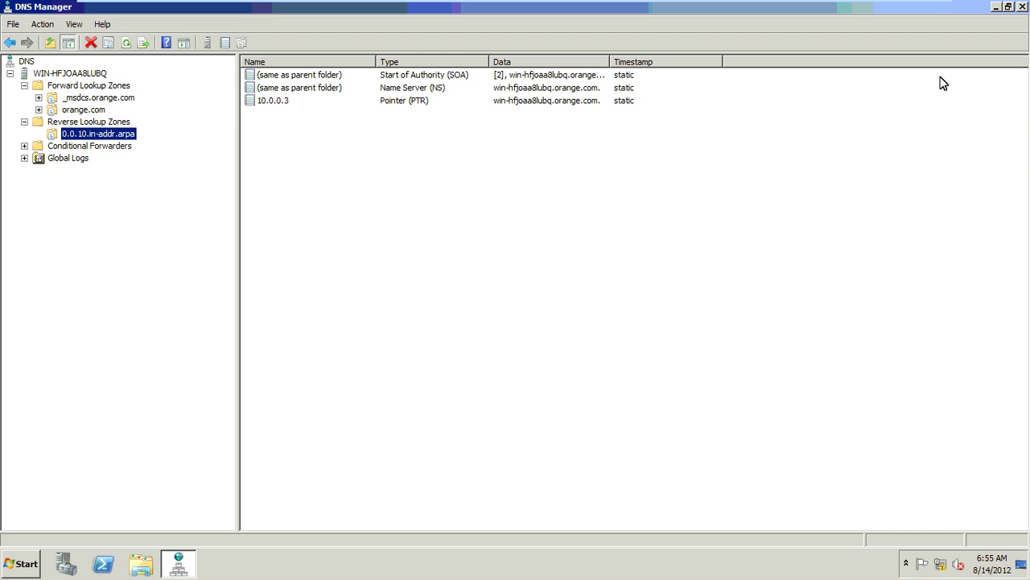
{"action": "left_click", "coordinate": [1023, 7]}
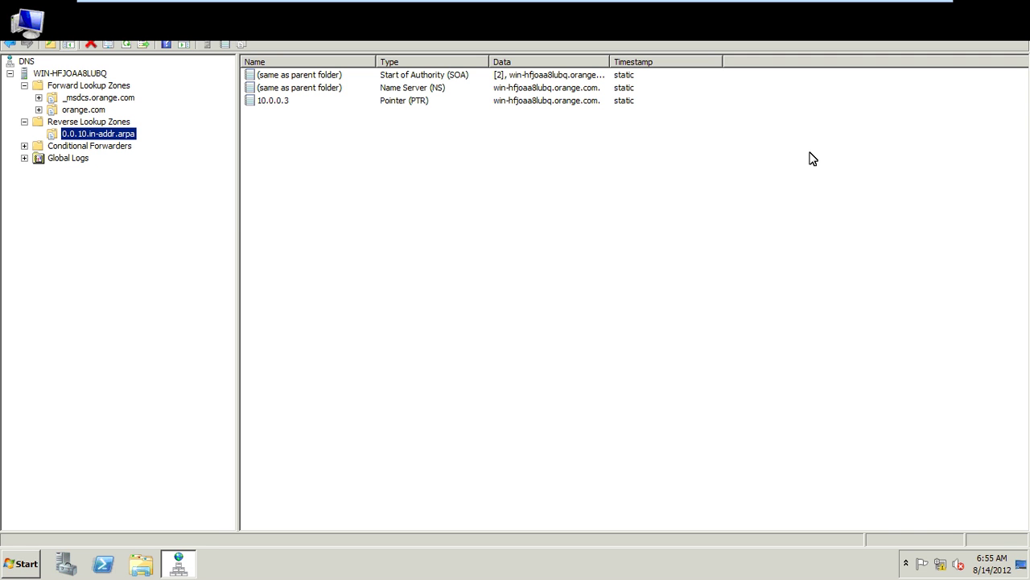
{"action": "key", "text": "super+r"}
{"action": "type", "text": "n"}
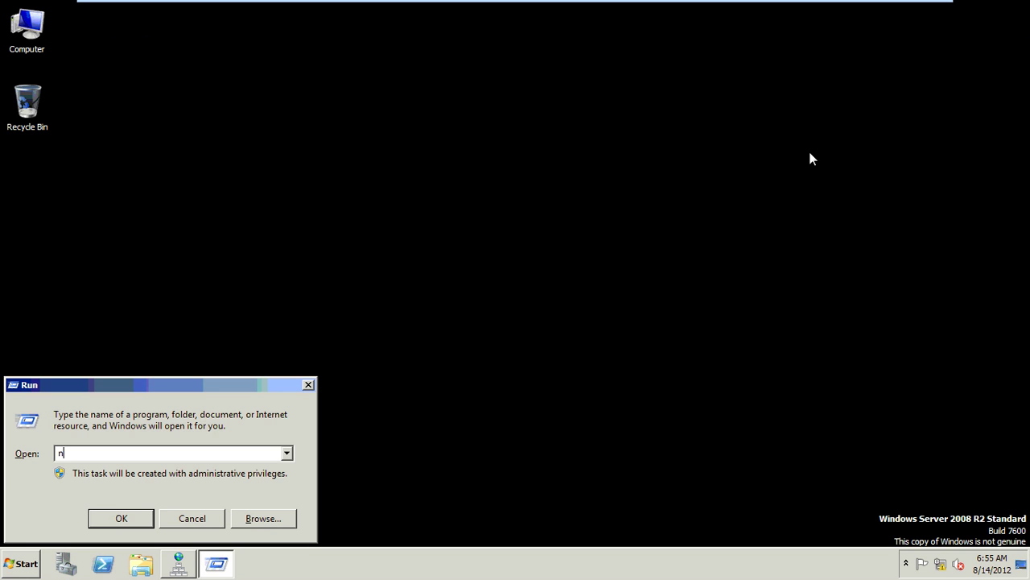
{"action": "type", "text": "cpa.cpl"}
{"action": "key", "text": "Return"}
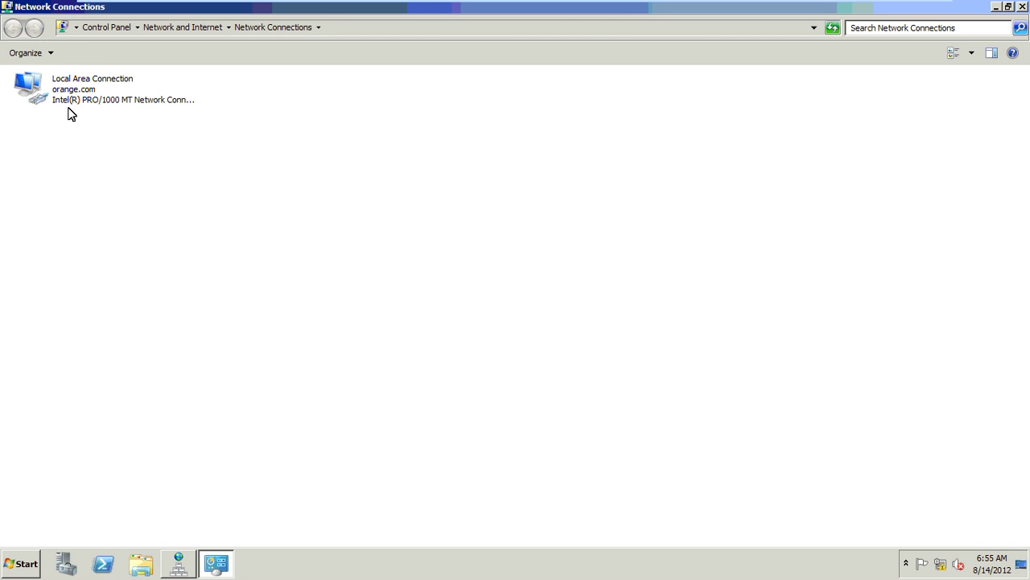
Check the Local Area Connection's status details on the DNS server machine and leave Network Connections
{"action": "right_click", "coordinate": [69, 94]}
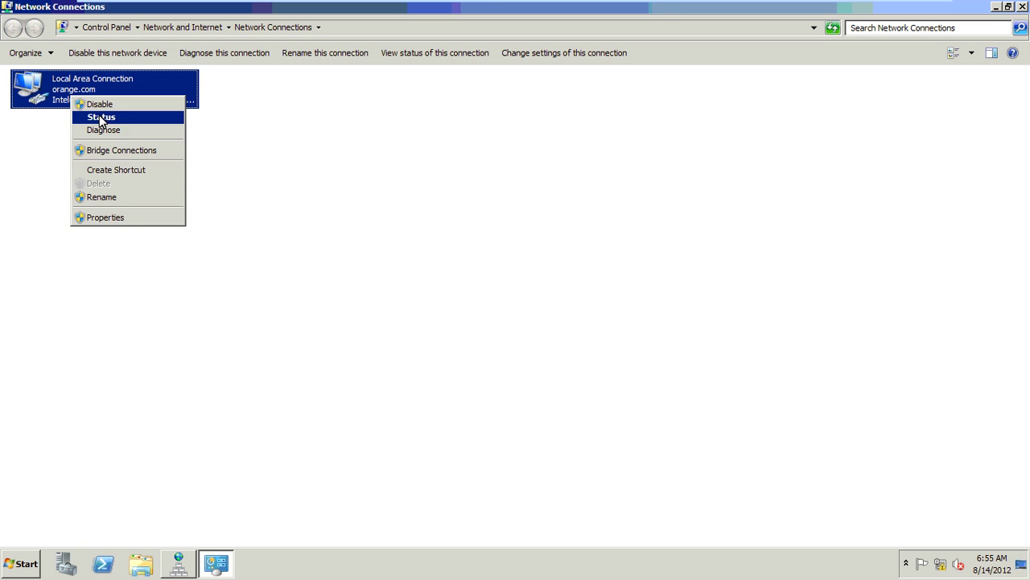
{"action": "key", "text": "Return"}
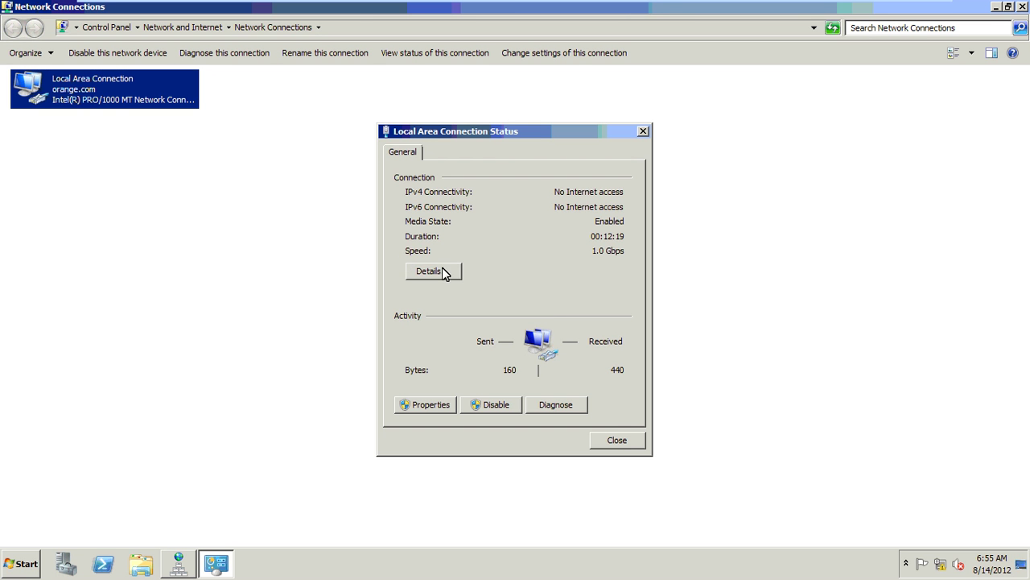
{"action": "key", "text": "alt+e"}
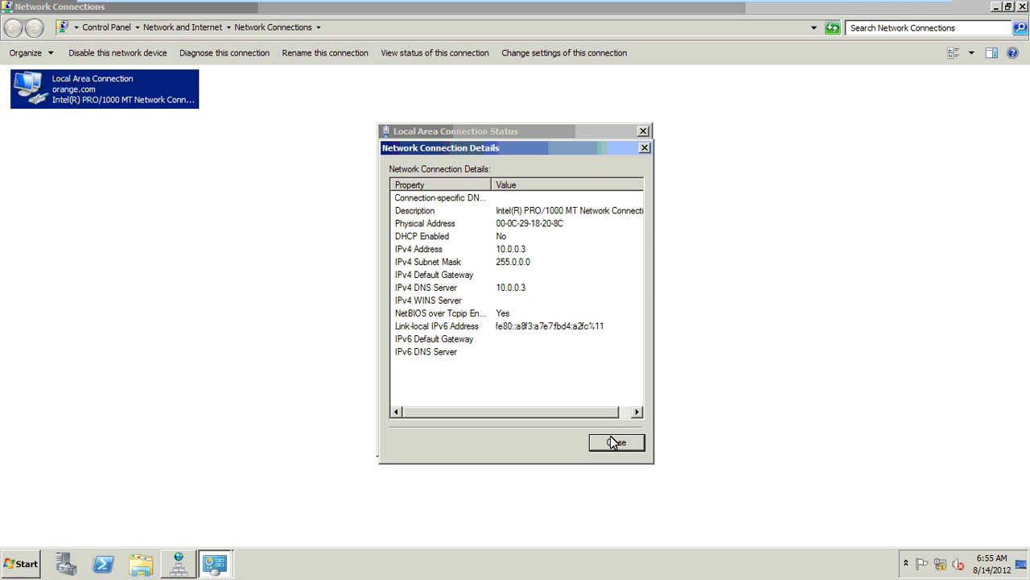
{"action": "left_click", "coordinate": [613, 442]}
{"action": "left_click", "coordinate": [613, 442]}
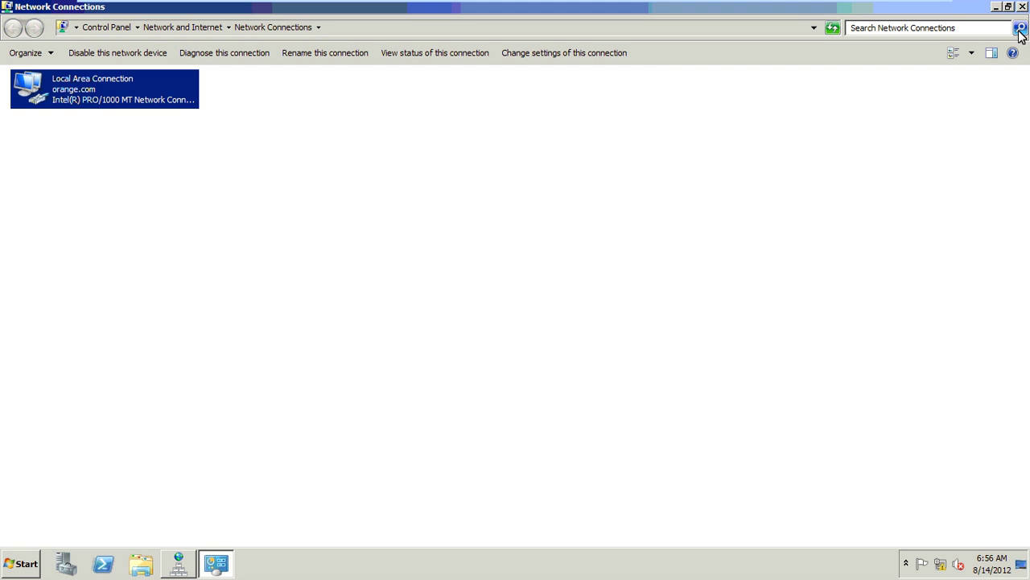
{"action": "left_click", "coordinate": [1026, 7]}
Ping the second server at 10.0.0.14 from the DNS server machine
{"action": "key", "text": "super+r"}
{"action": "type", "text": "p"}
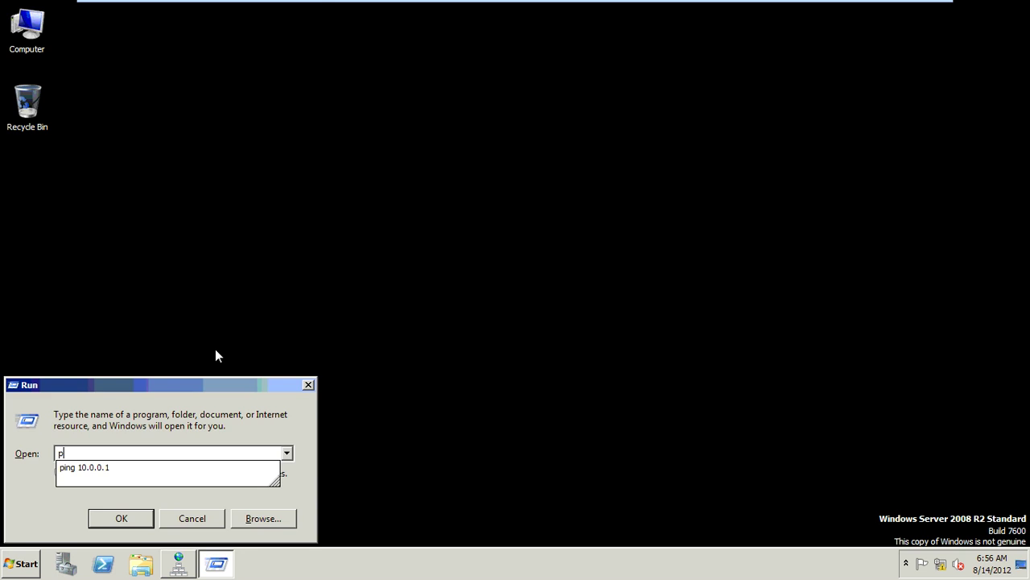
{"action": "type", "text": "ing"}
{"action": "key", "text": "Down"}
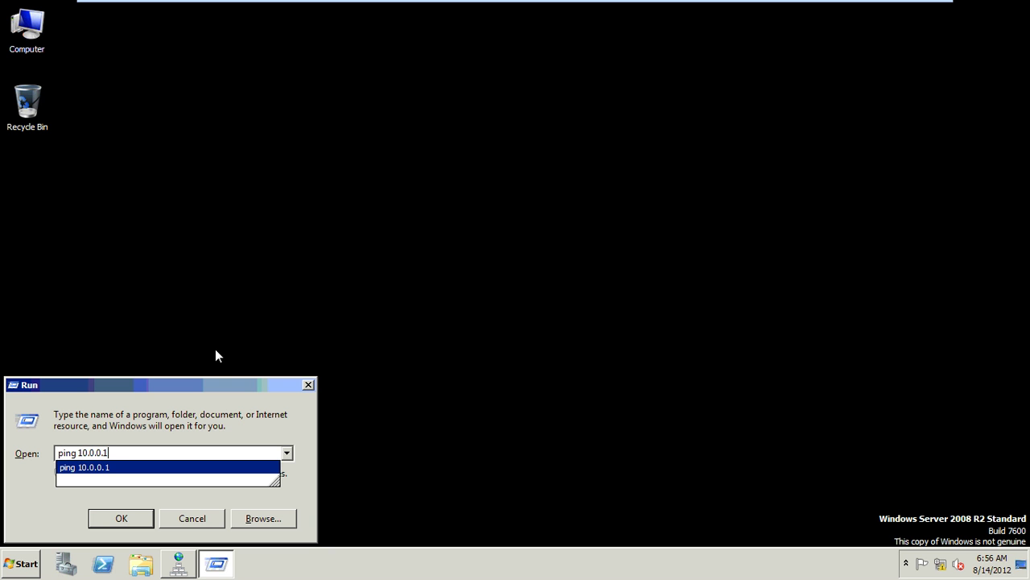
{"action": "key", "text": "Escape"}
{"action": "key", "text": "BackSpace"}
{"action": "key", "text": "BackSpace"}
{"action": "key", "text": "BackSpace"}
{"action": "key", "text": "BackSpace"}
{"action": "key", "text": "BackSpace"}
{"action": "key", "text": "Return"}
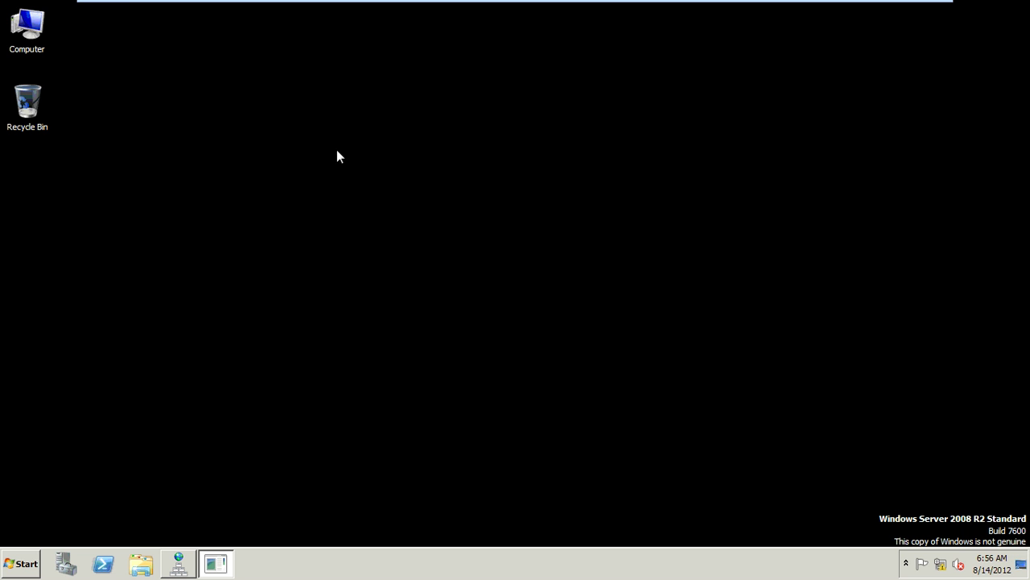
Switch to the second server's virtual machine and ping the DNS server at 10.0.0.3
{"action": "mouse_move", "coordinate": [778, 5]}
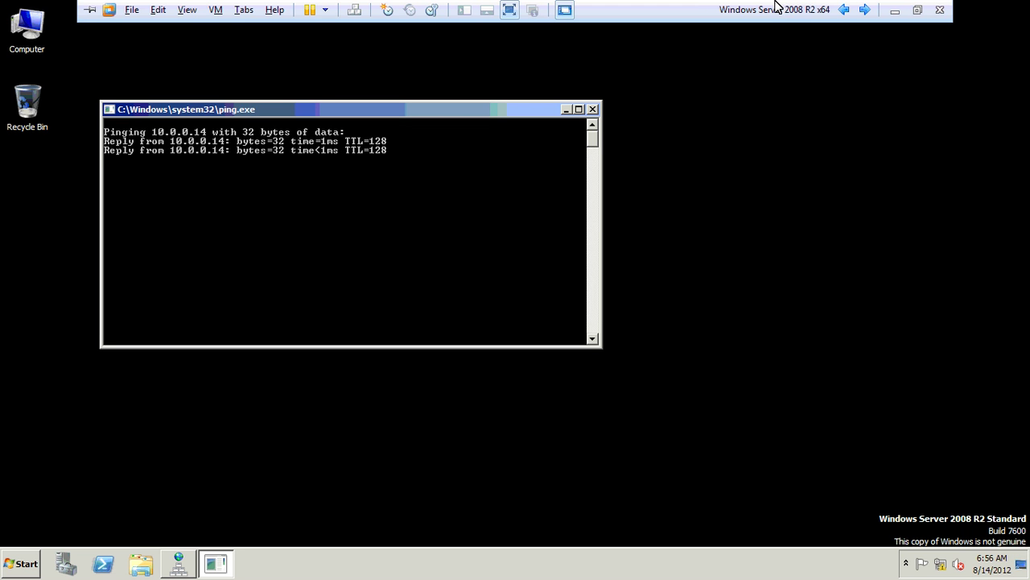
{"action": "left_click", "coordinate": [864, 10]}
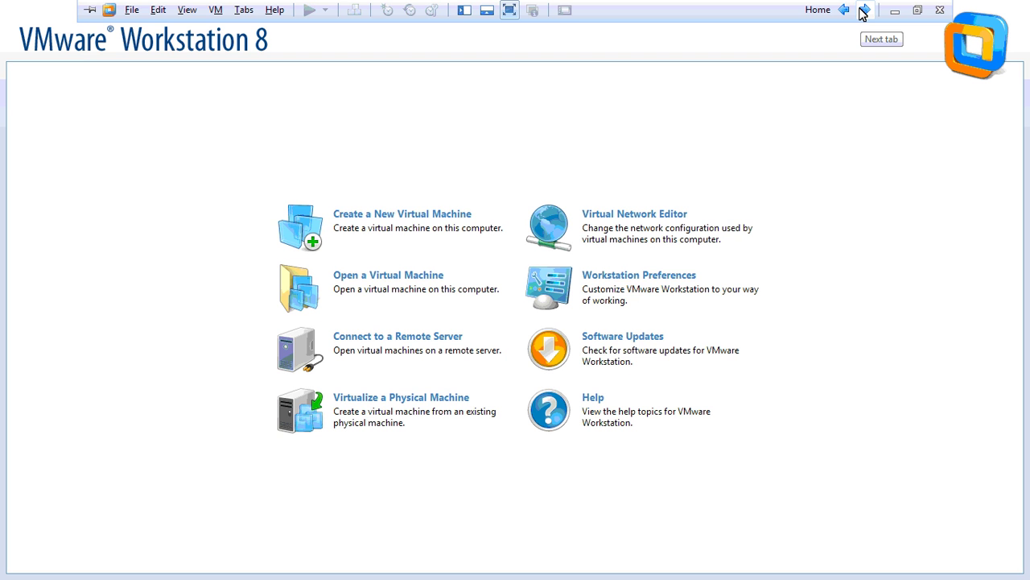
{"action": "key", "text": "ctrl+Tab"}
{"action": "key", "text": "super+r"}
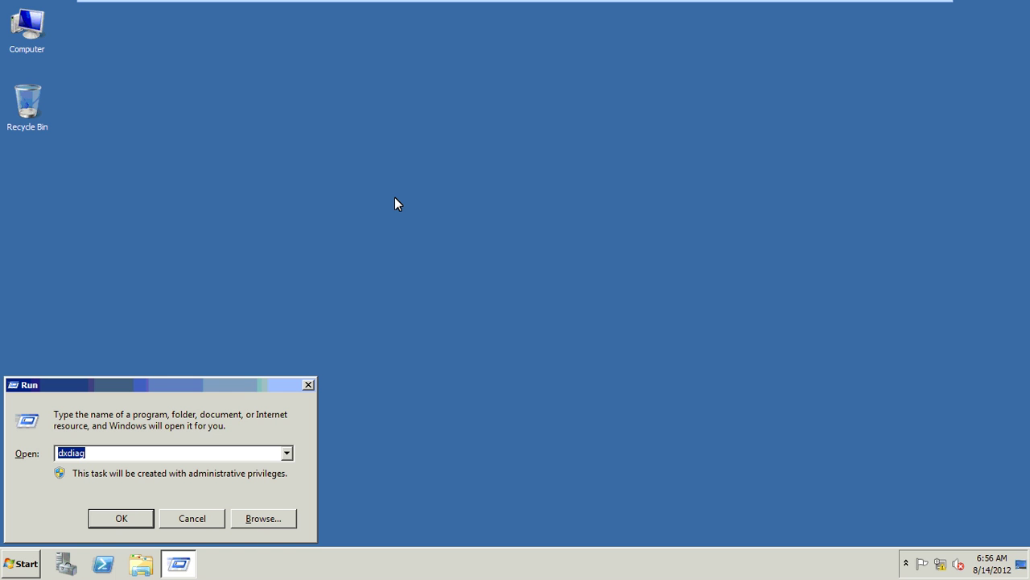
{"action": "type", "text": "ing 10.0.0.3"}
{"action": "key", "text": "Return"}
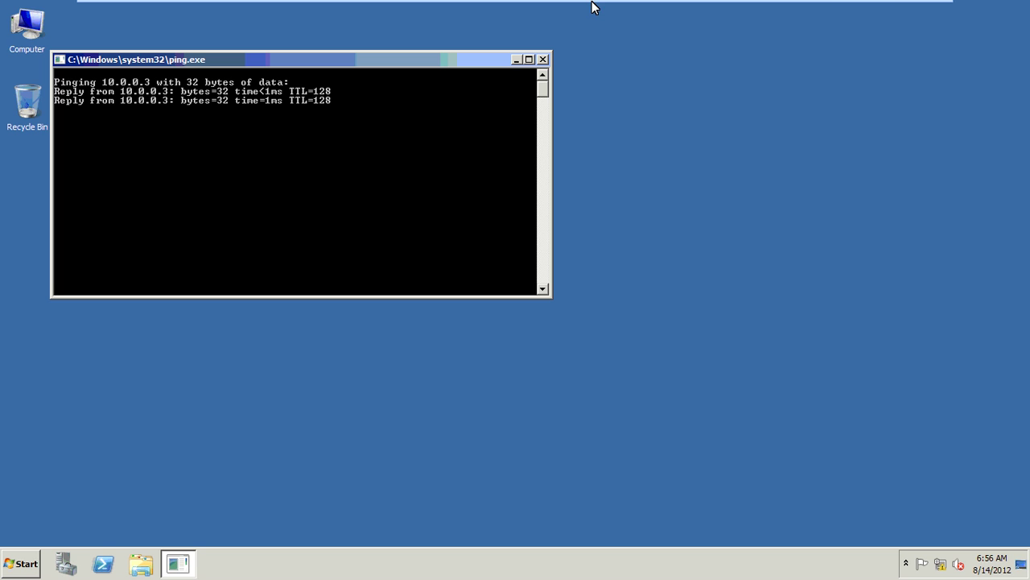
Return to the DNS server machine and open the zone transfer settings of the orange.com forward lookup zone in DNS Manager
{"action": "mouse_move", "coordinate": [892, 6]}
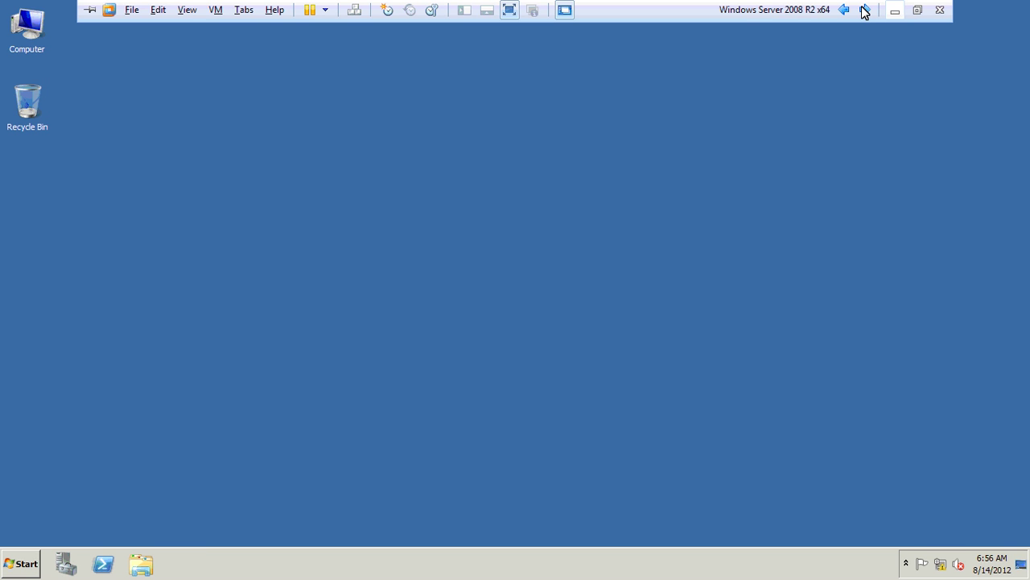
{"action": "left_click", "coordinate": [858, 9]}
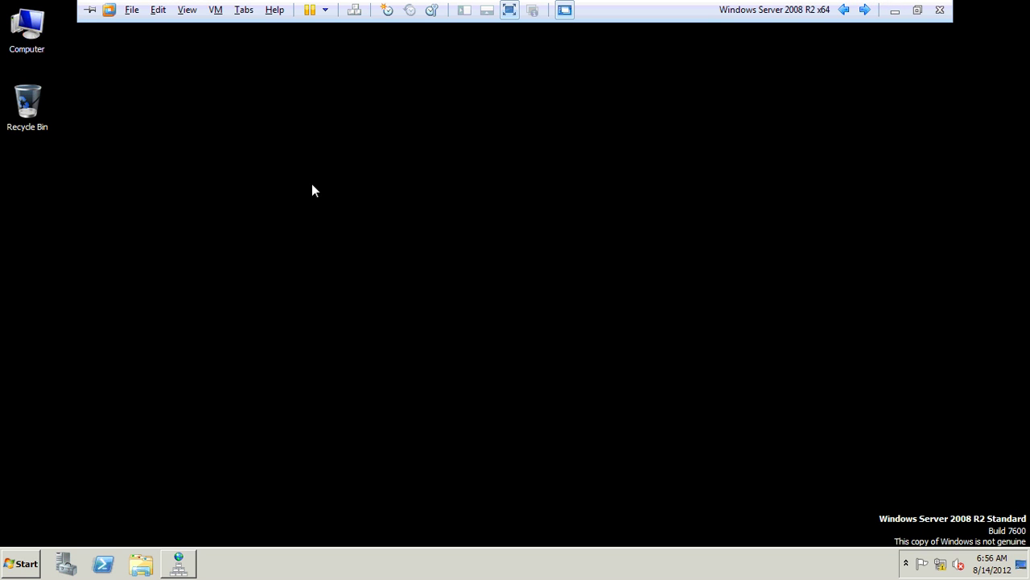
{"action": "left_click", "coordinate": [179, 566]}
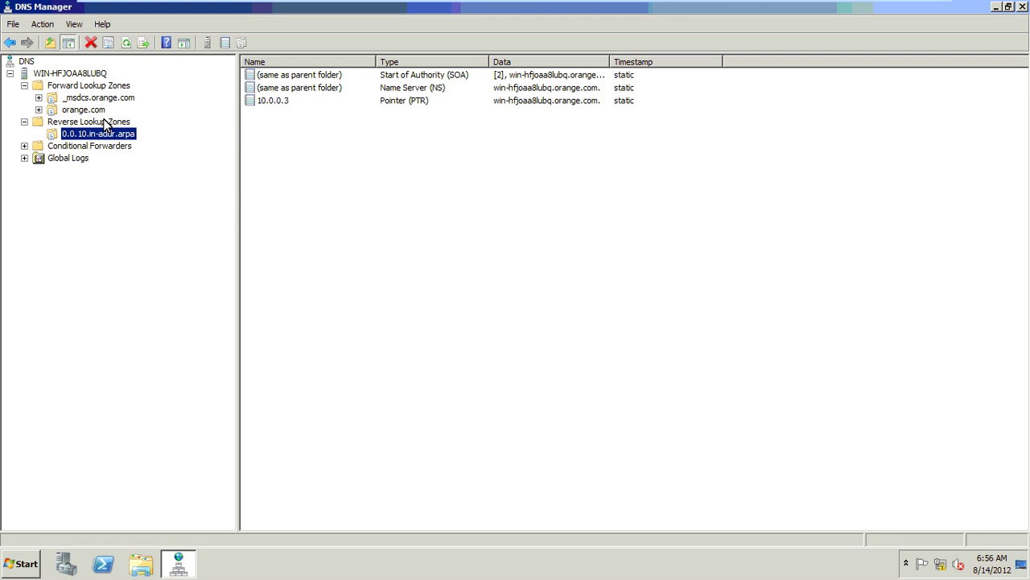
{"action": "right_click", "coordinate": [95, 108]}
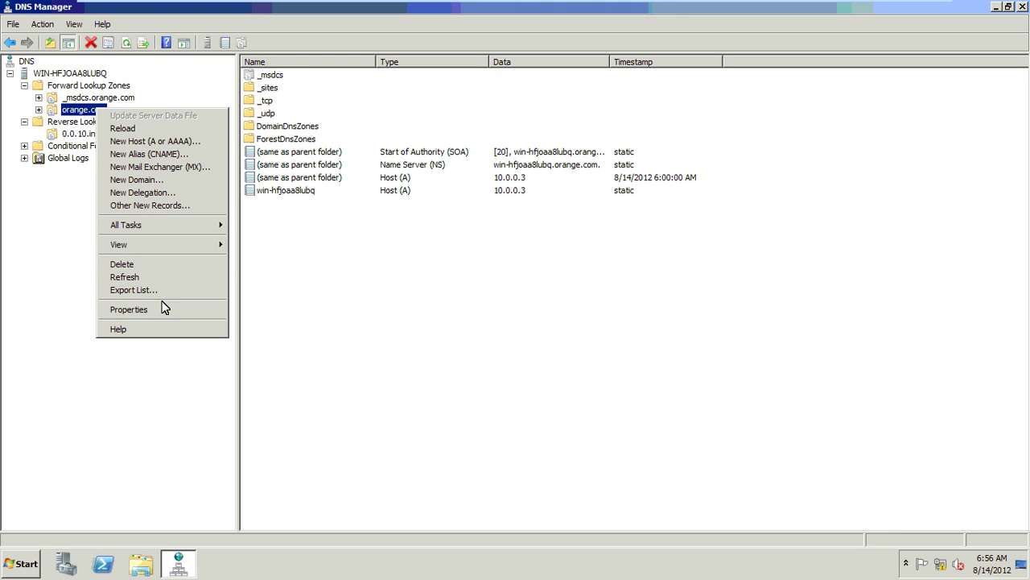
{"action": "left_click", "coordinate": [128, 309]}
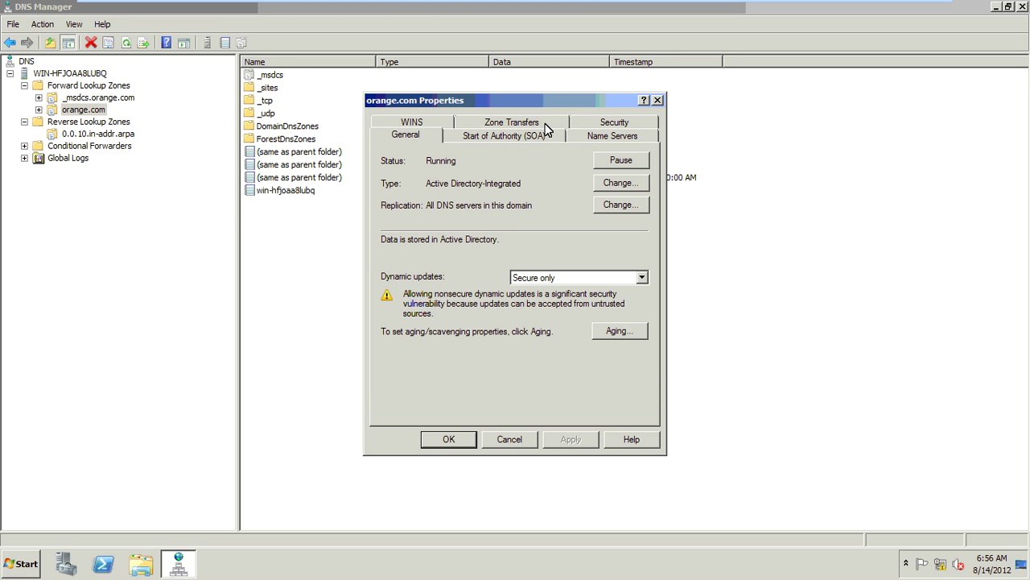
{"action": "left_click", "coordinate": [545, 123]}
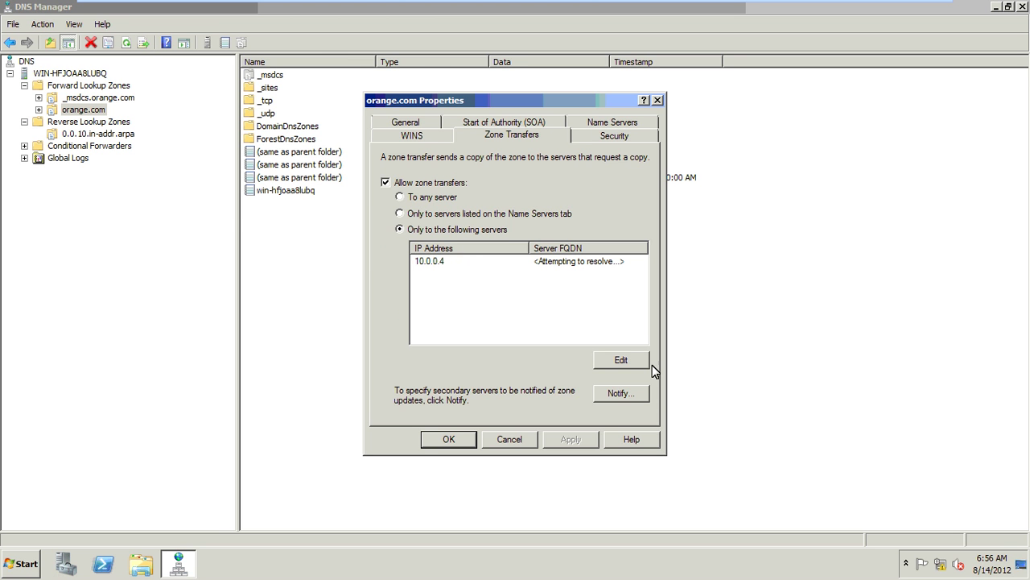
Try to replace secondary server 10.0.0.4 with 10.0.0.14 in the servers allowed zone transfers for orange.com
{"action": "left_click", "coordinate": [474, 181]}
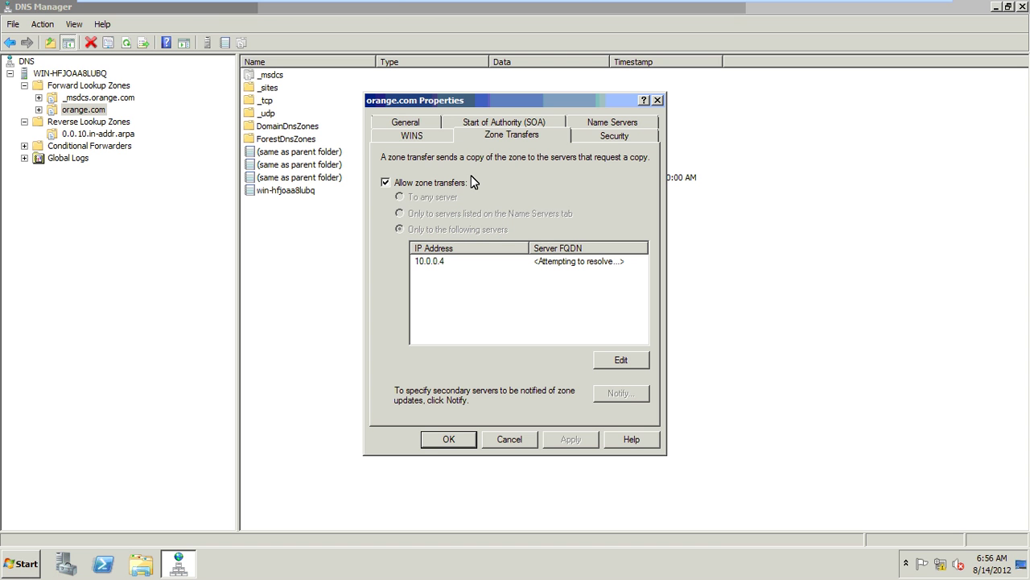
{"action": "left_click", "coordinate": [472, 182]}
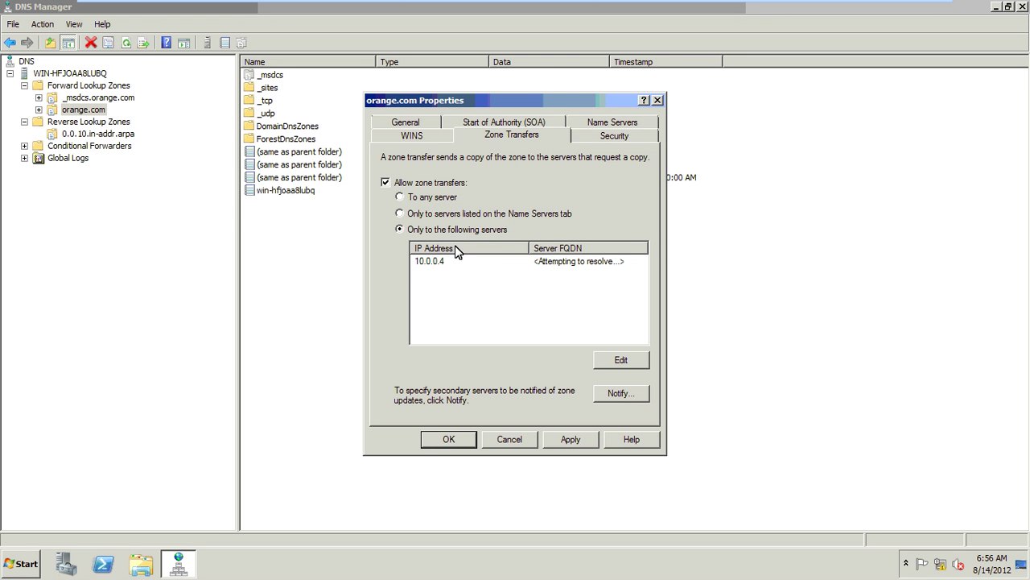
{"action": "left_click", "coordinate": [642, 364]}
{"action": "left_click", "coordinate": [448, 229]}
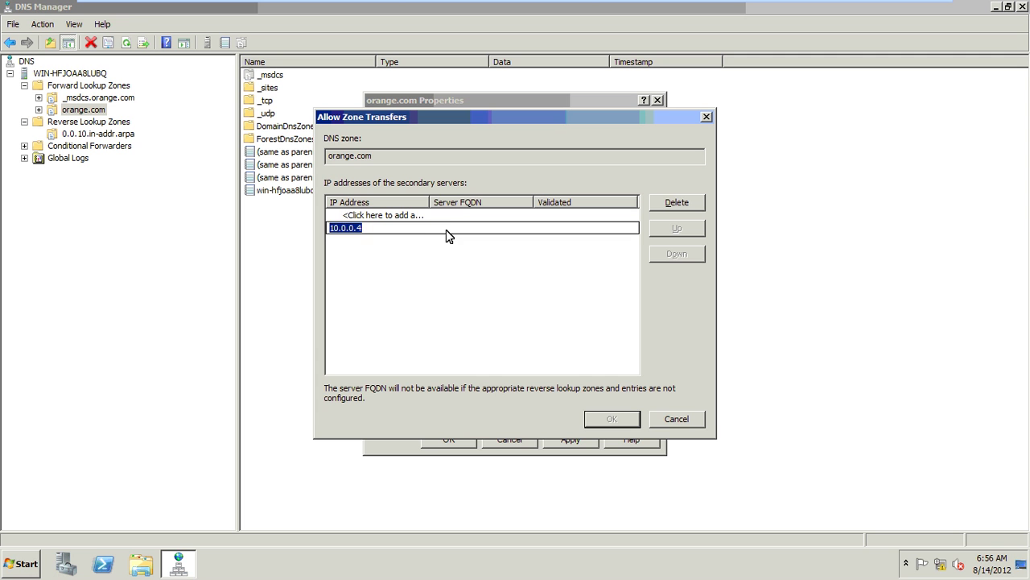
{"action": "left_click", "coordinate": [438, 229]}
{"action": "key", "text": "BackSpace"}
{"action": "type", "text": "11"}
{"action": "left_click", "coordinate": [668, 206]}
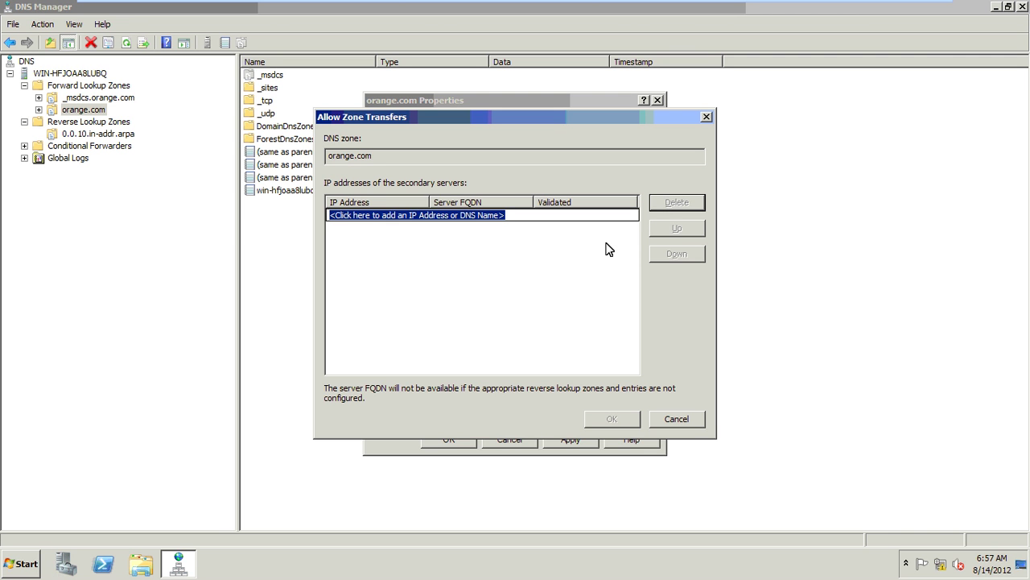
{"action": "type", "text": "10.0"}
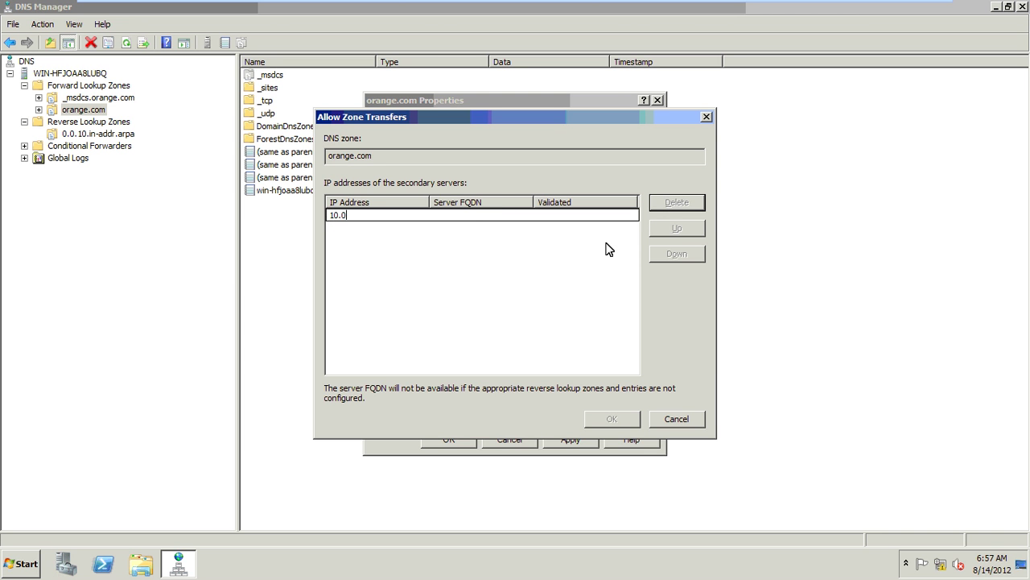
{"action": "type", "text": ".0.11"}
{"action": "key", "text": "BackSpace"}
{"action": "type", "text": "4"}
{"action": "key", "text": "Escape"}
{"action": "left_click", "coordinate": [664, 422]}
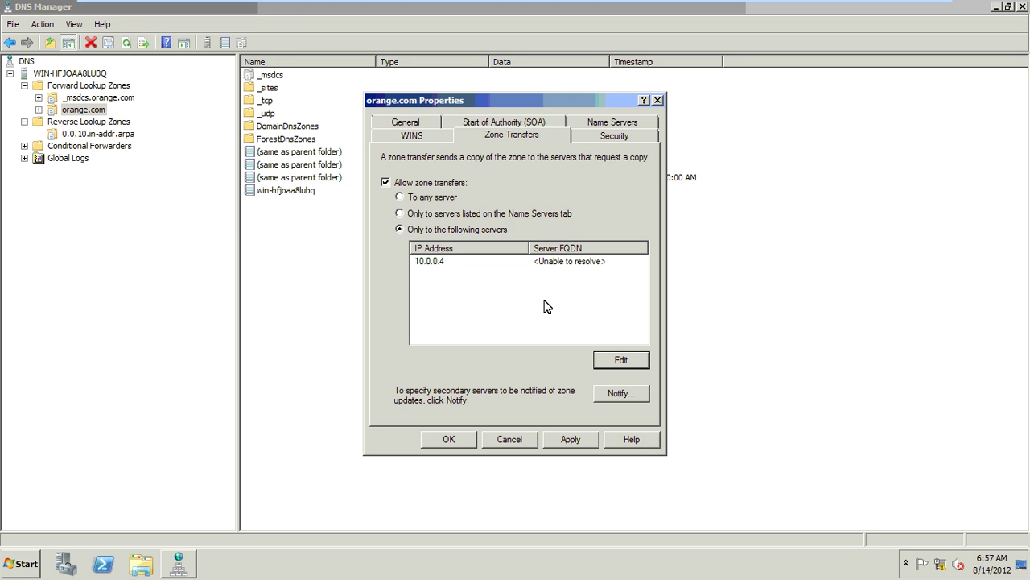
Disable zone transfers for orange.com and apply it, and allow them again only to the following servers
{"action": "left_click", "coordinate": [441, 185]}
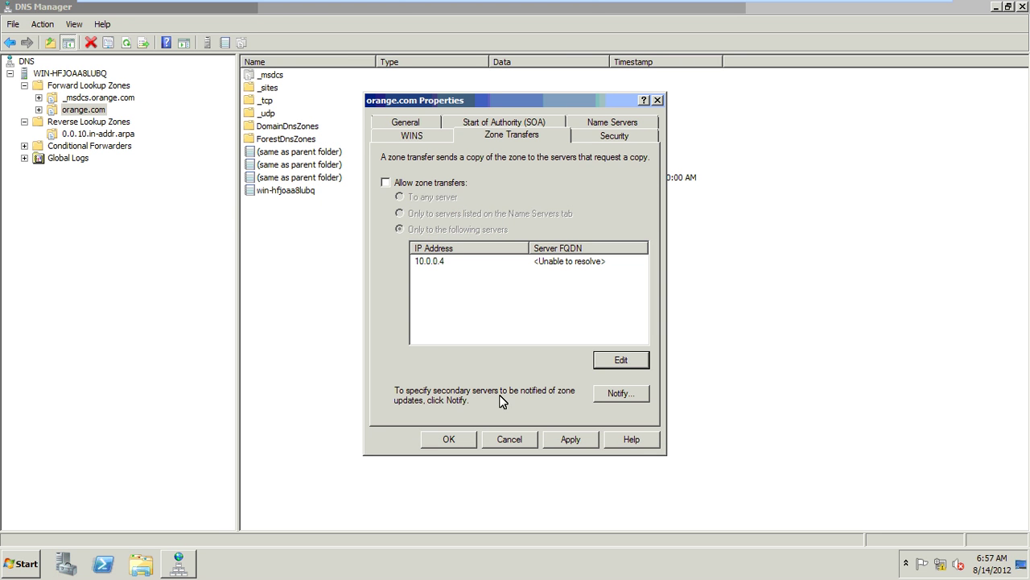
{"action": "left_click", "coordinate": [557, 440]}
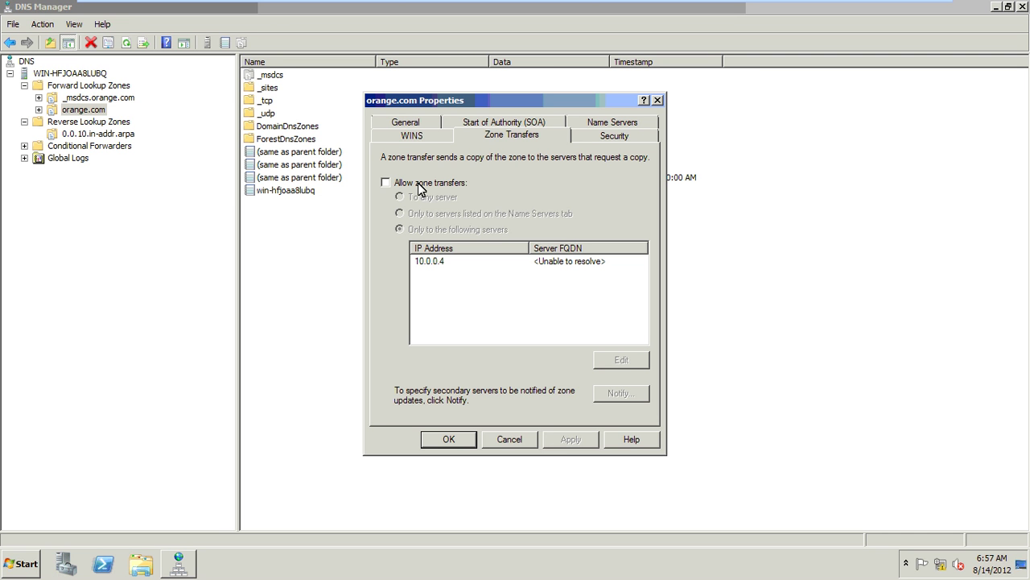
{"action": "left_click", "coordinate": [395, 182]}
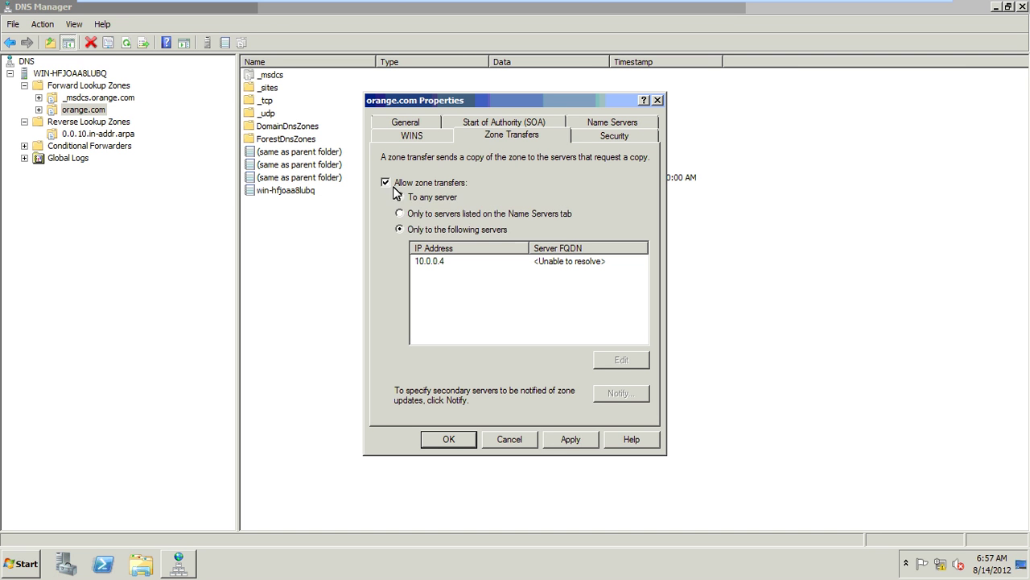
{"action": "left_click", "coordinate": [421, 230]}
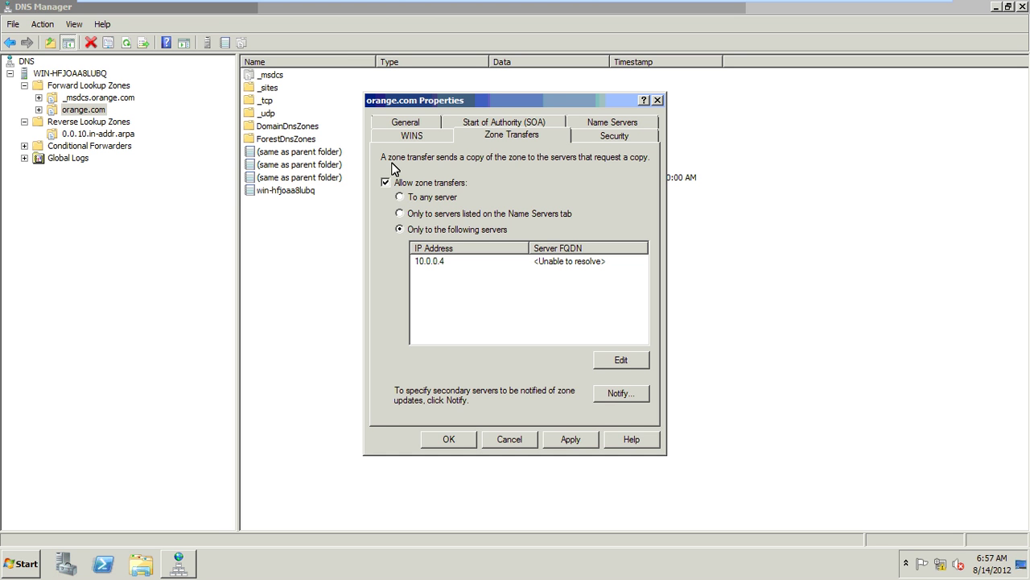
Try to delete 10.0.0.4 from the secondary servers allowed zone transfers for orange.com
{"action": "left_click", "coordinate": [620, 360]}
{"action": "left_click", "coordinate": [346, 228]}
{"action": "left_click", "coordinate": [676, 202]}
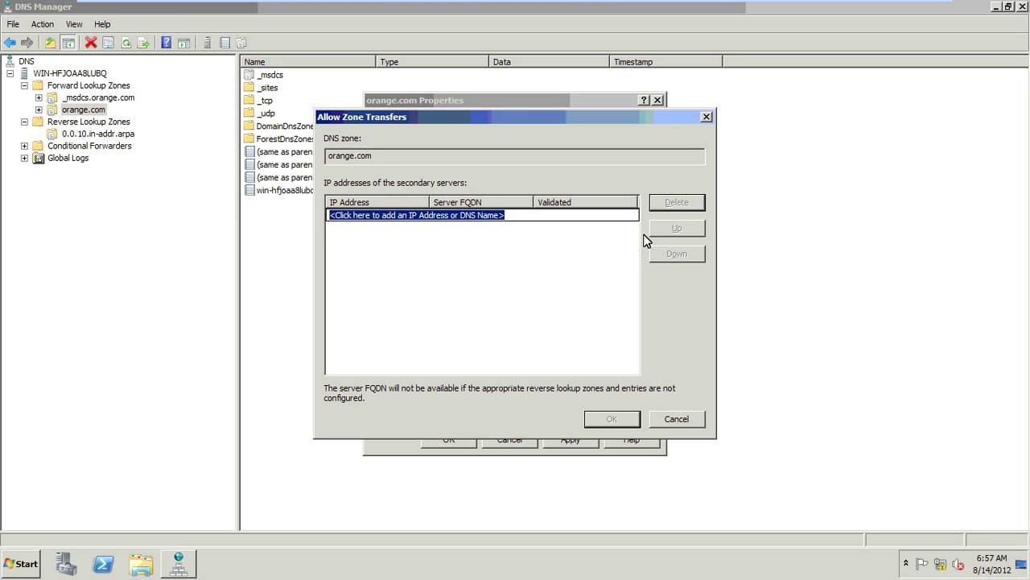
{"action": "left_click", "coordinate": [668, 421]}
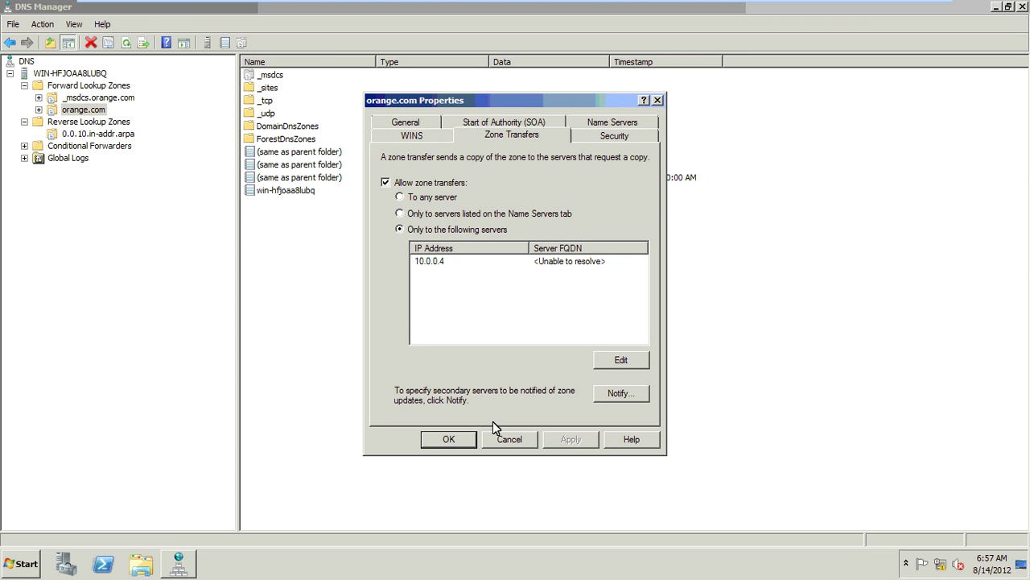
Replace secondary server 10.0.0.4 with 10.0.0.14 in the servers allowed zone transfers for orange.com
{"action": "left_click", "coordinate": [598, 363]}
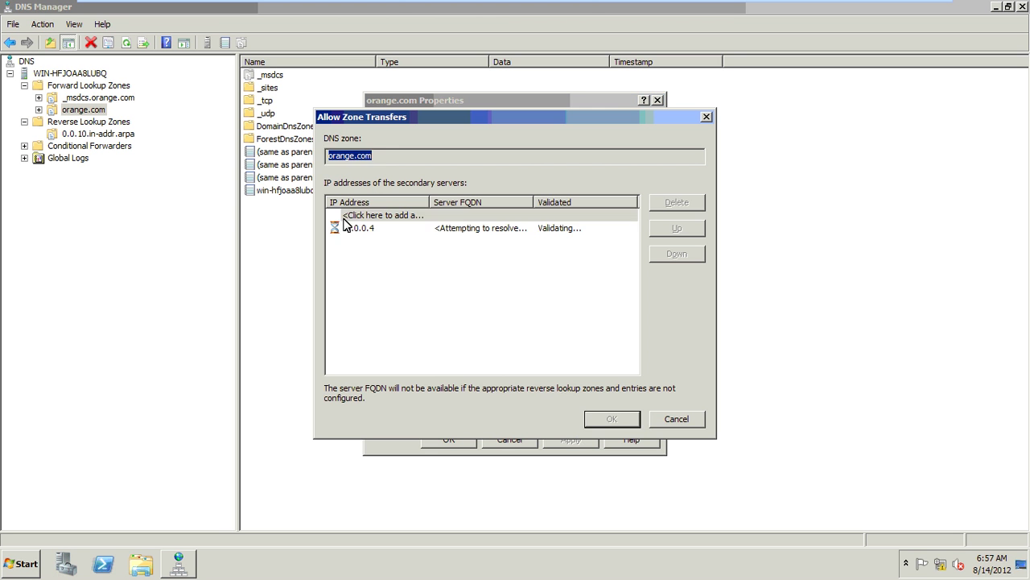
{"action": "left_click", "coordinate": [348, 225]}
{"action": "left_click", "coordinate": [363, 227]}
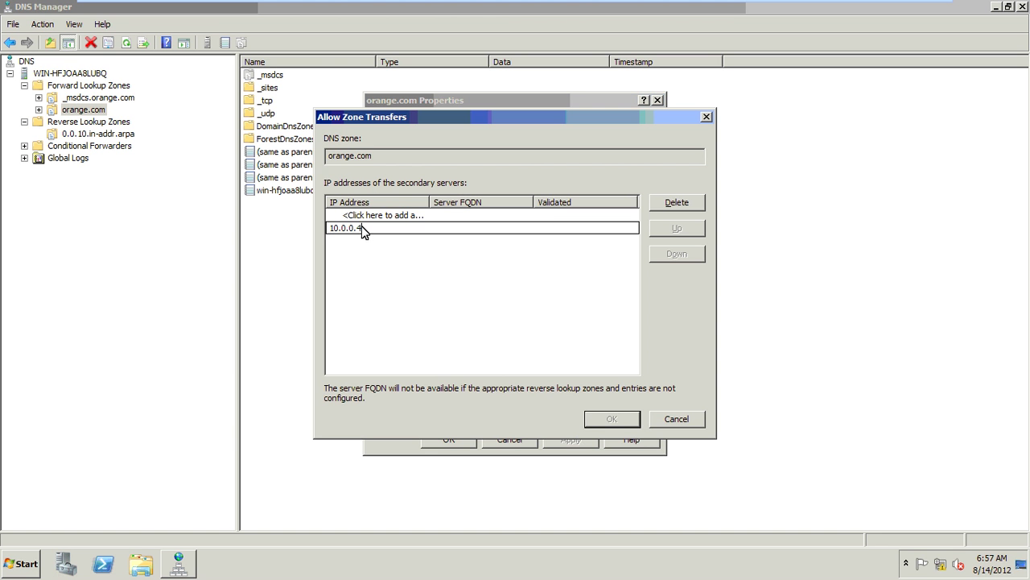
{"action": "key", "text": "BackSpace"}
{"action": "type", "text": "14"}
{"action": "key", "text": "Return"}
{"action": "left_click", "coordinate": [623, 422]}
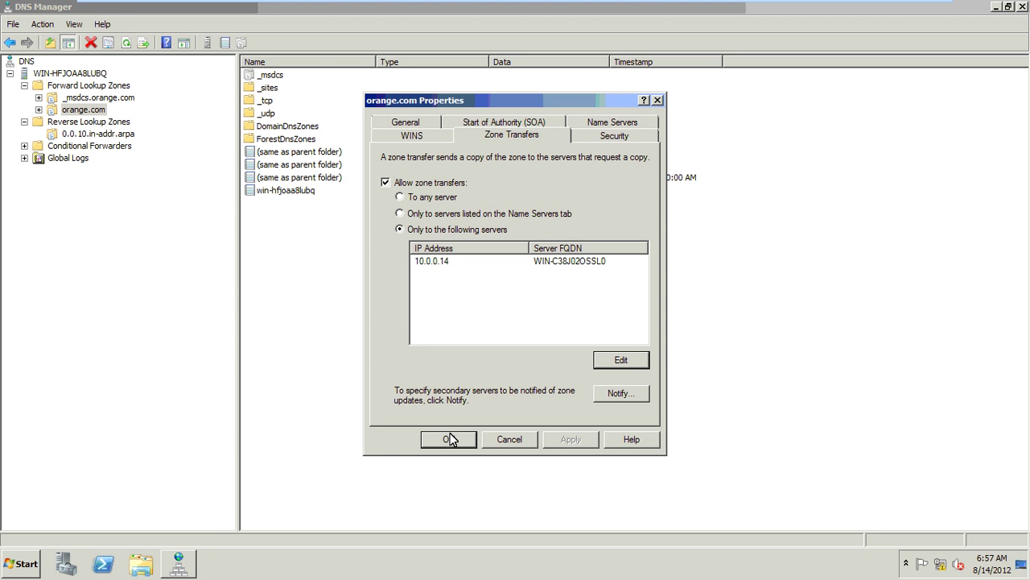
Open the zone transfer settings of the 0.0.10.in-addr.arpa reverse lookup zone and allow transfers only to the following servers
{"action": "right_click", "coordinate": [95, 137]}
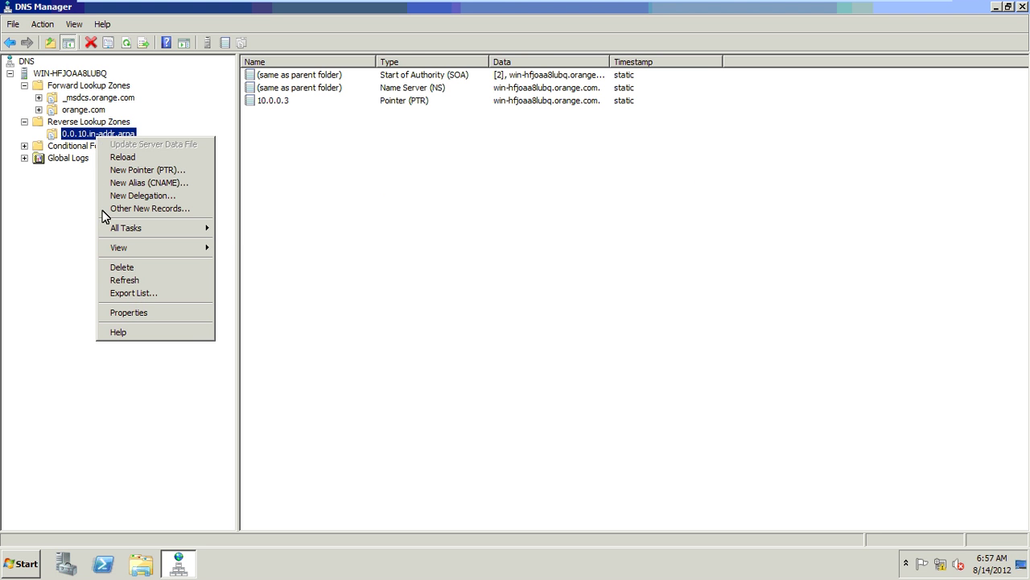
{"action": "left_click", "coordinate": [129, 312]}
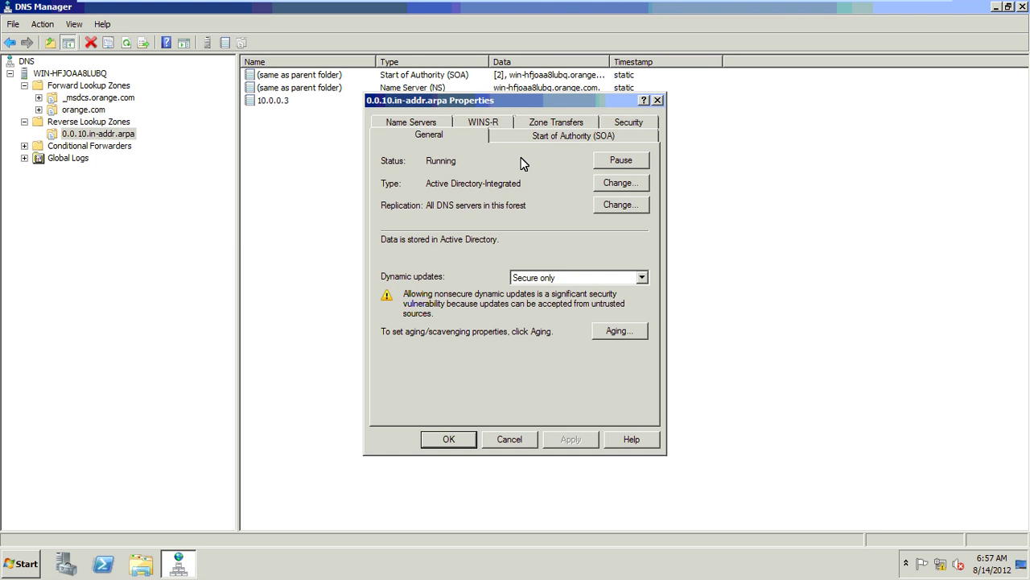
{"action": "left_click", "coordinate": [556, 121]}
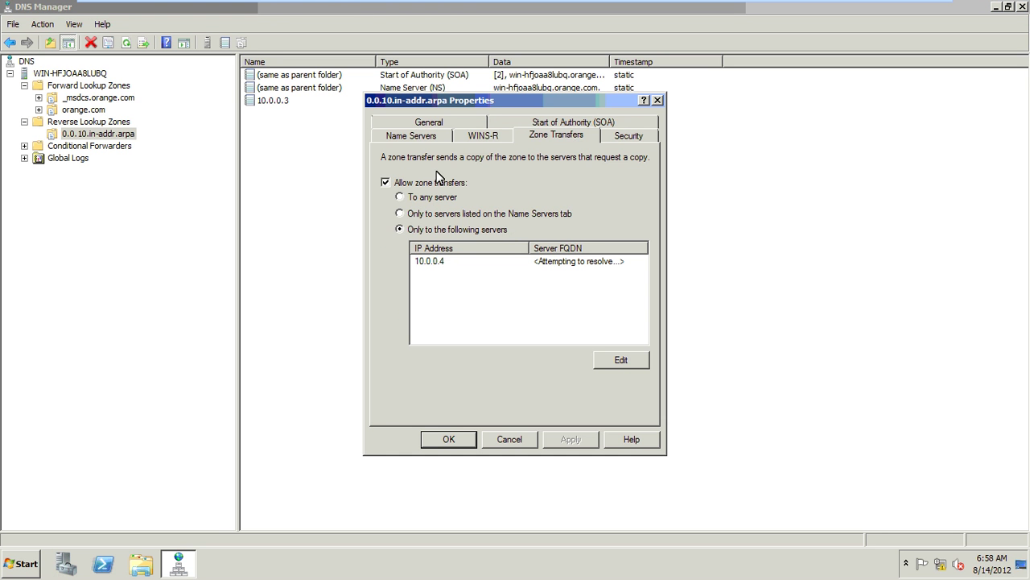
{"action": "left_click", "coordinate": [443, 230]}
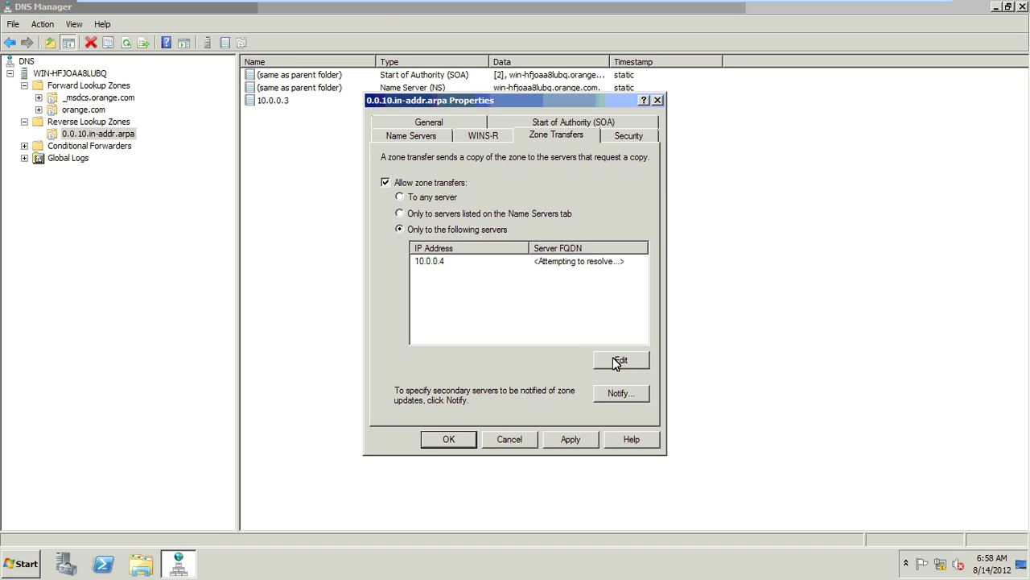
Replace secondary server 10.0.0.4 with 10.0.0.14 in the servers allowed zone transfers for 0.0.10.in-addr.arpa, and apply the change
{"action": "left_click", "coordinate": [609, 362]}
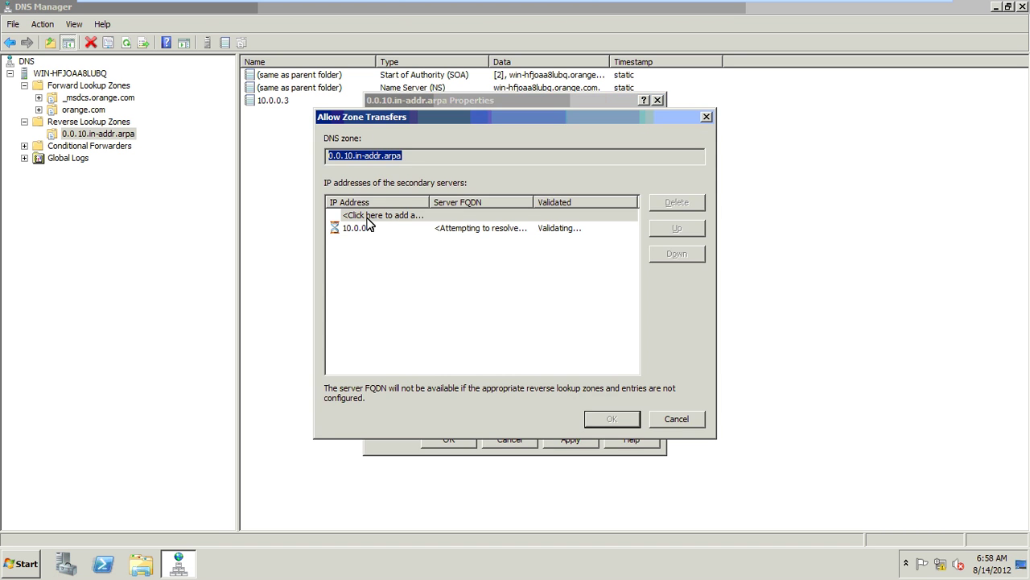
{"action": "left_click", "coordinate": [366, 228]}
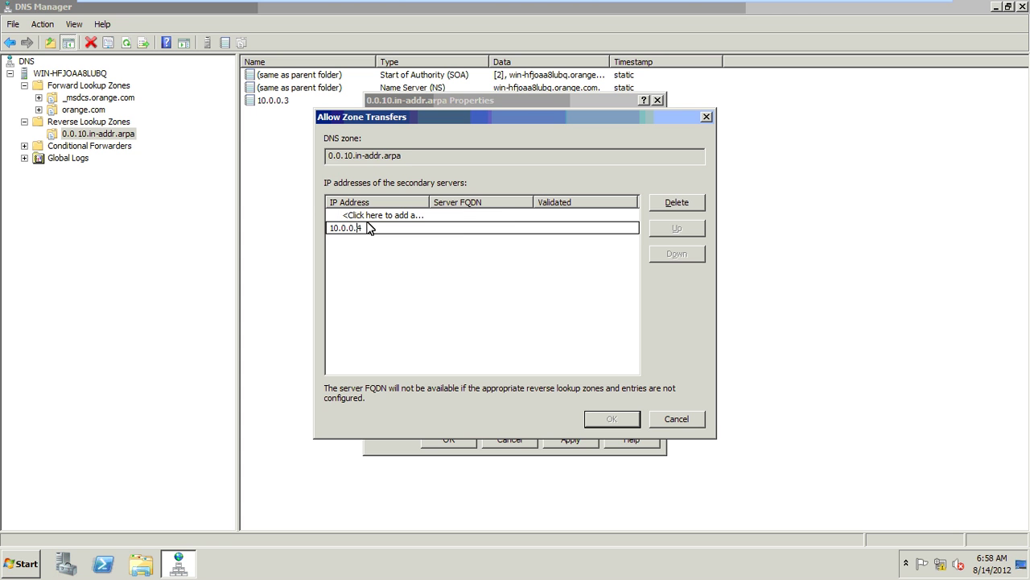
{"action": "type", "text": "14"}
{"action": "key", "text": "Return"}
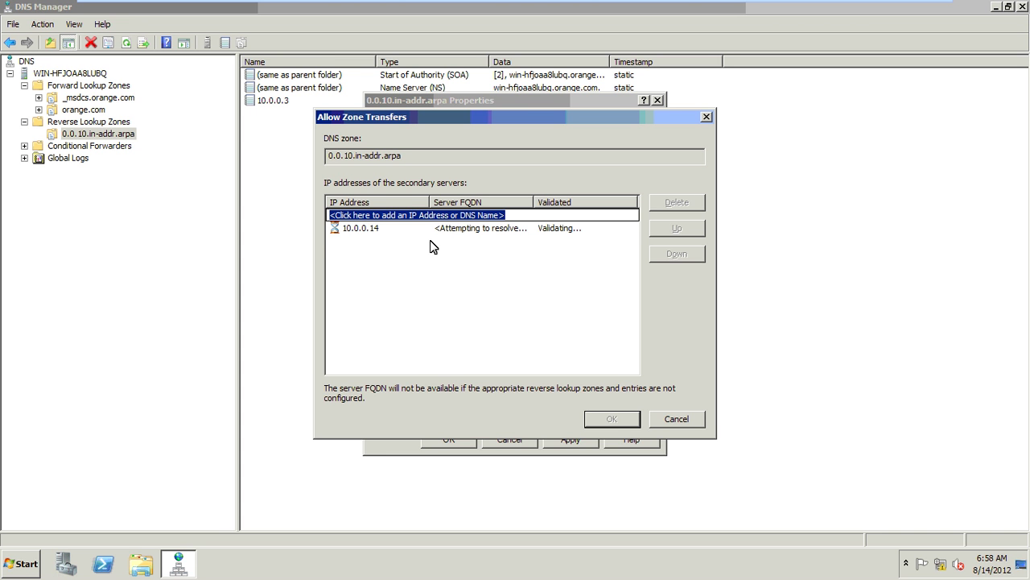
{"action": "left_click", "coordinate": [613, 417]}
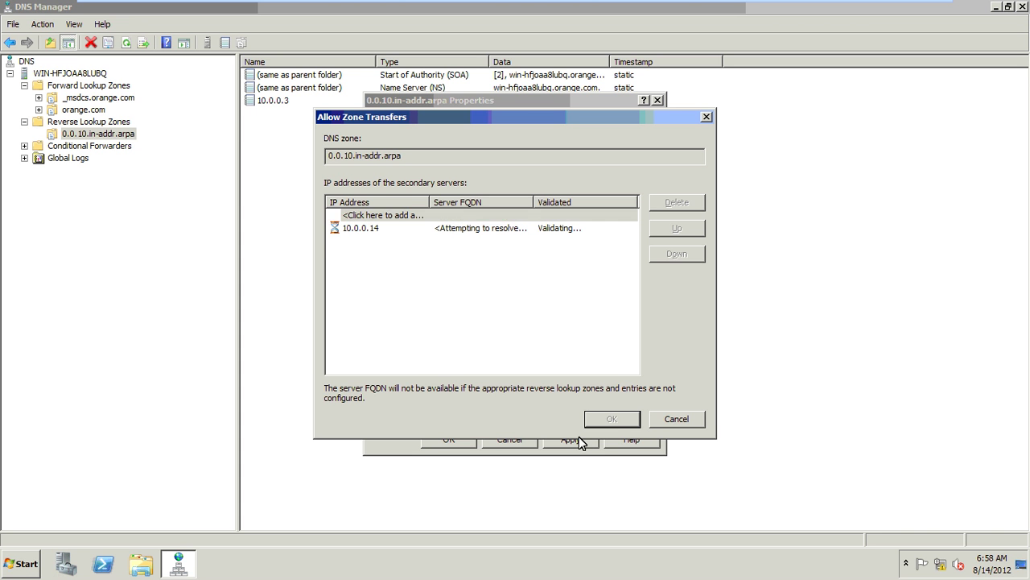
{"action": "left_click", "coordinate": [572, 439]}
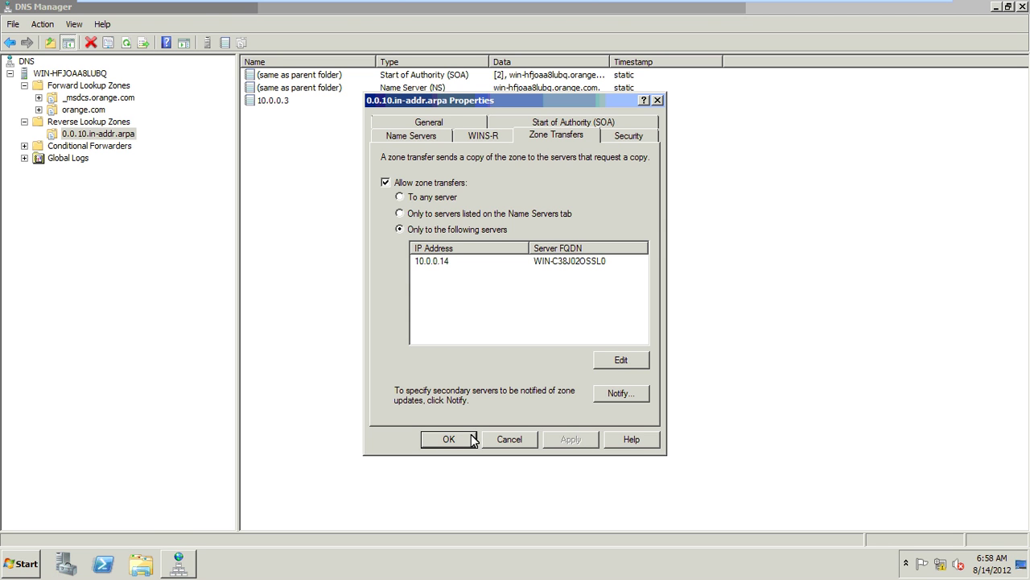
{"action": "key", "text": "Return"}
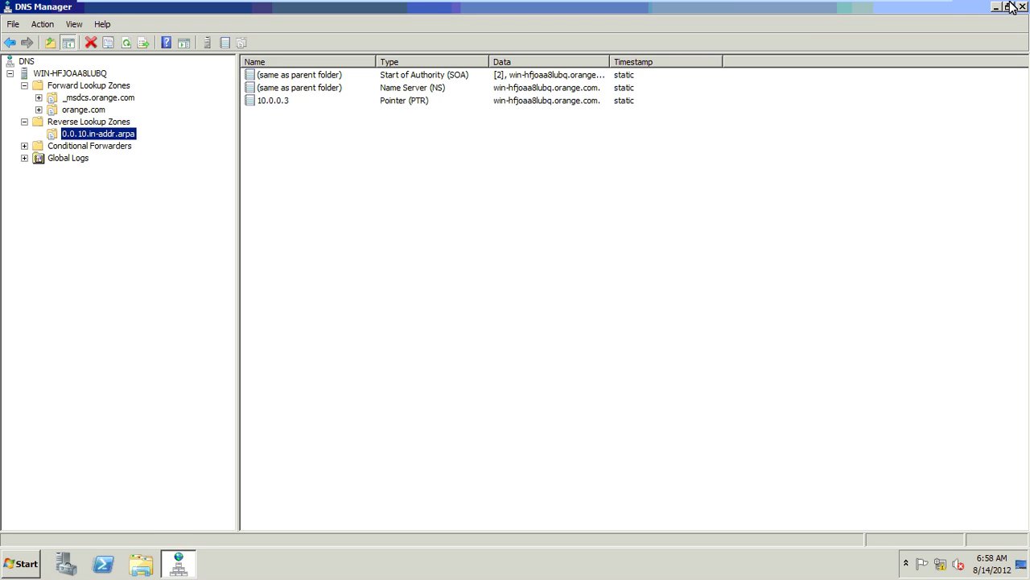
Close DNS Manager on the primary server, and open it maximized on the second Windows Server 2008 R2 machine
{"action": "left_click", "coordinate": [1022, 7]}
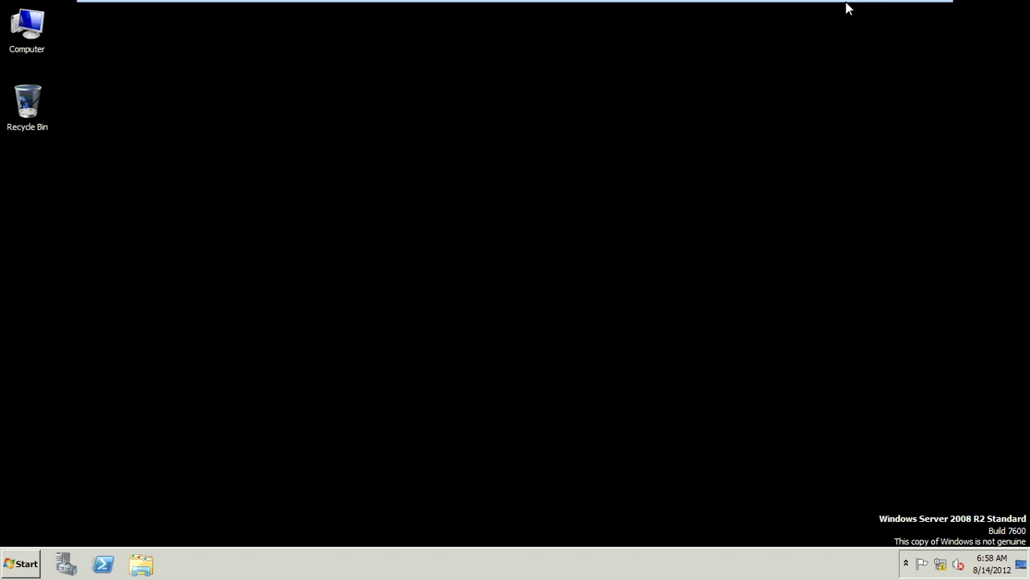
{"action": "mouse_move", "coordinate": [872, 9]}
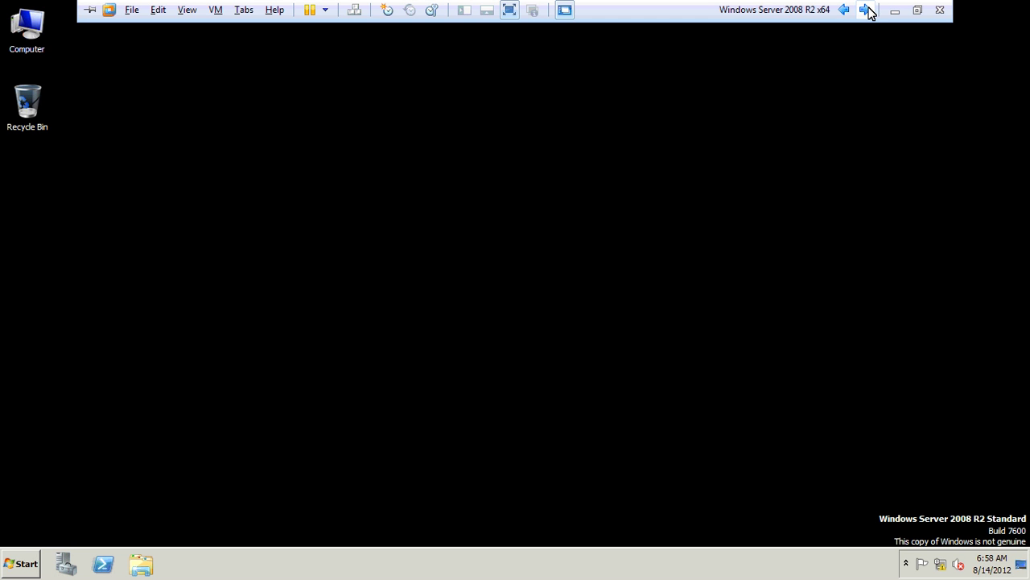
{"action": "left_click", "coordinate": [867, 9]}
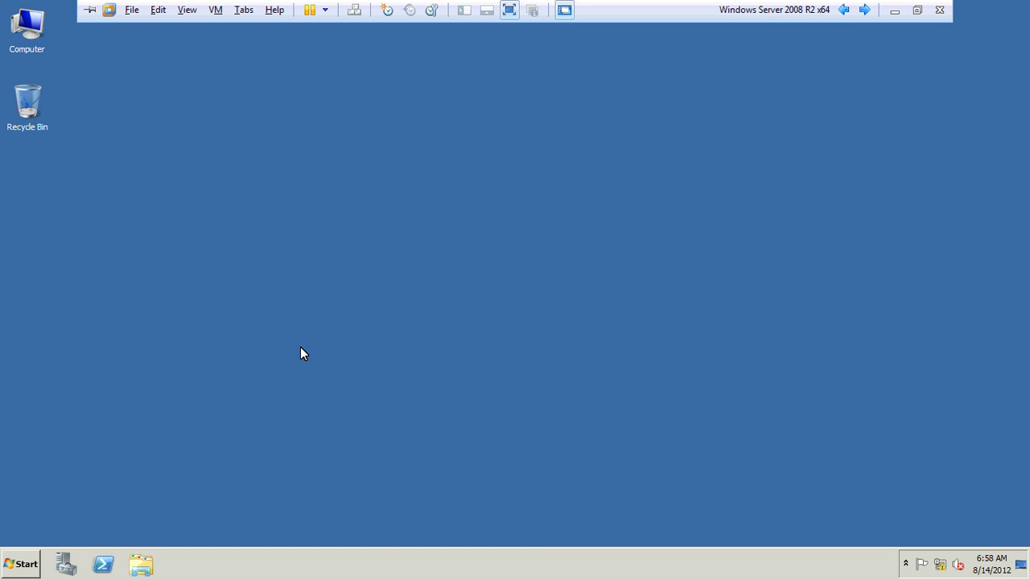
{"action": "left_click", "coordinate": [18, 567]}
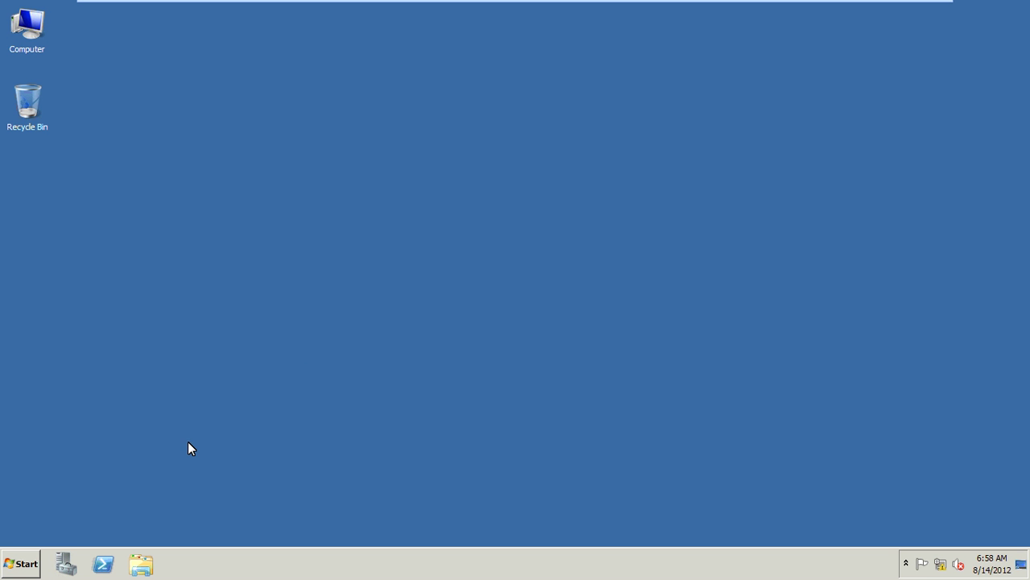
{"action": "mouse_move", "coordinate": [245, 424]}
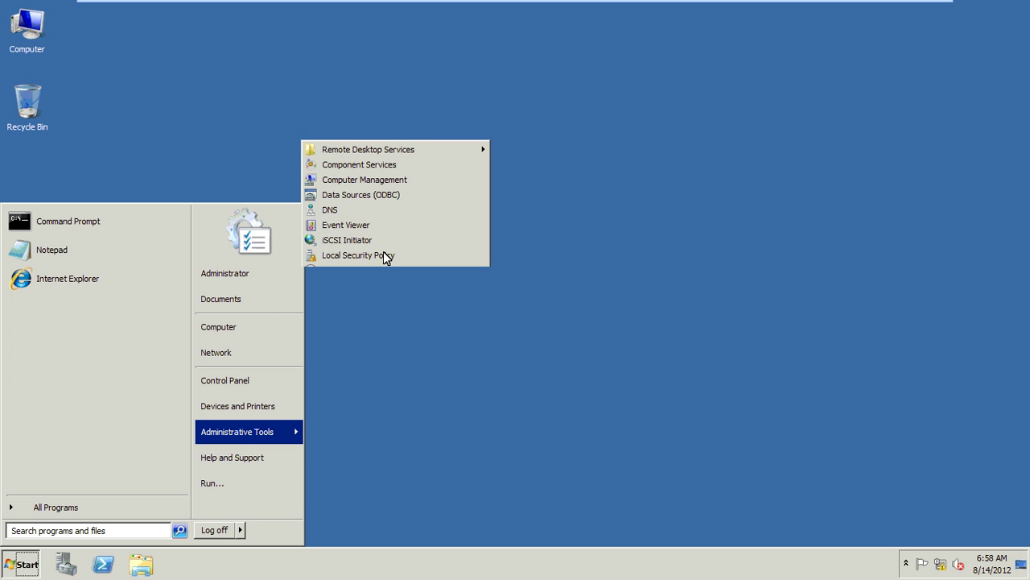
{"action": "left_click", "coordinate": [358, 211]}
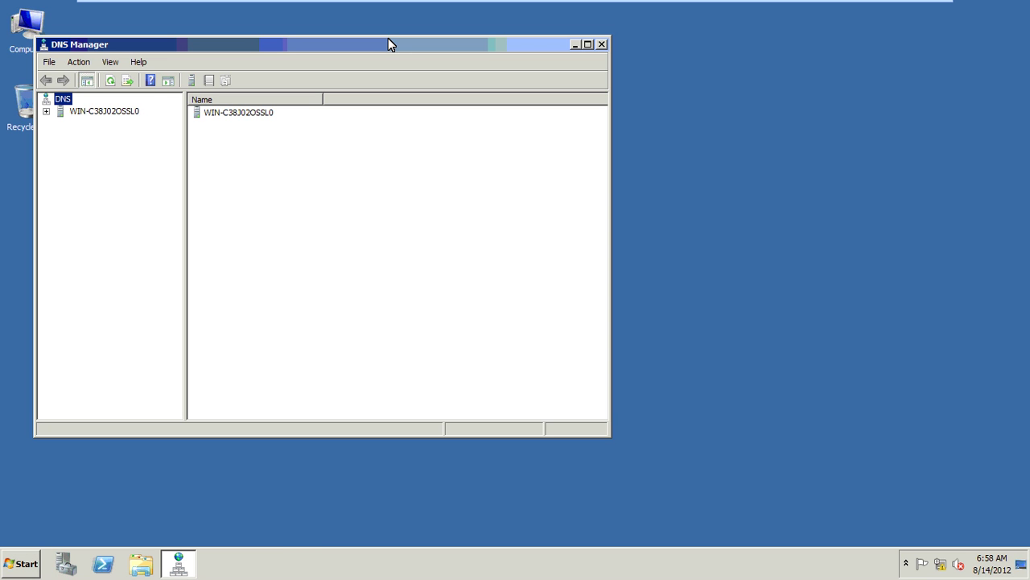
{"action": "key", "text": "super+Up"}
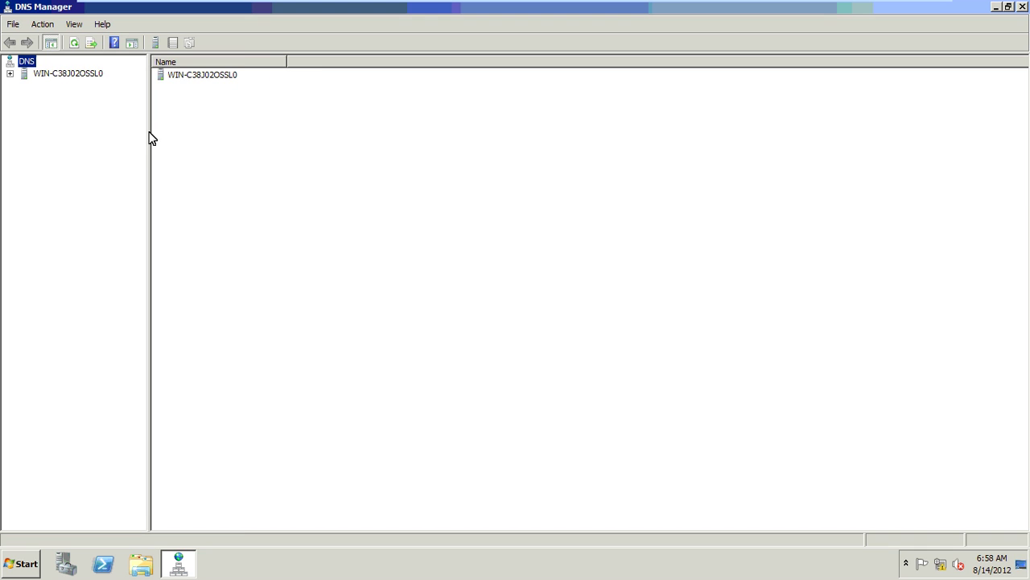
{"action": "left_click_drag", "start_coordinate": [152, 139], "coordinate": [238, 143]}
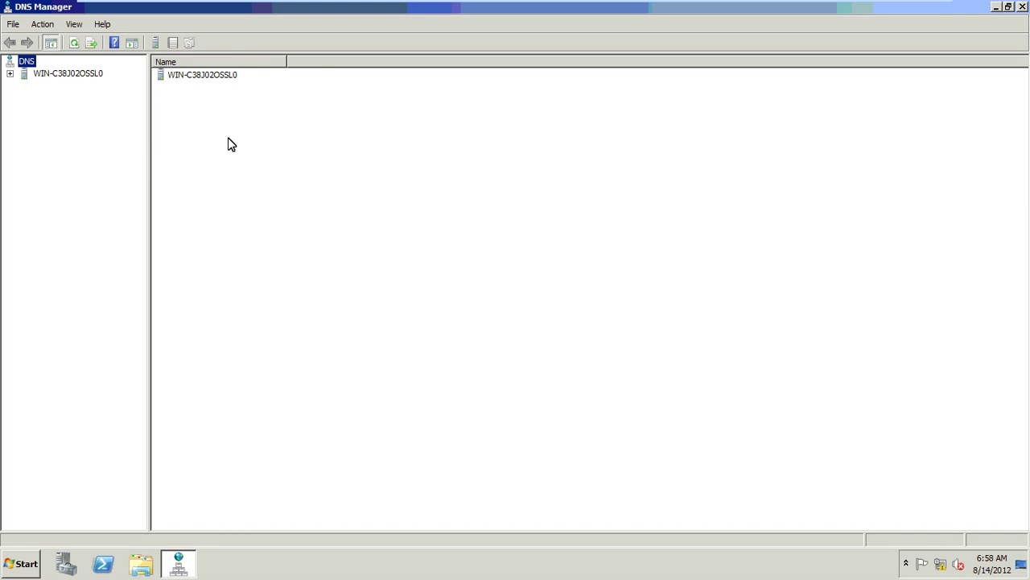
Start a new forward lookup zone on WIN-C38J02OSSL0 and choose Secondary zone as its type
{"action": "double_click", "coordinate": [22, 74]}
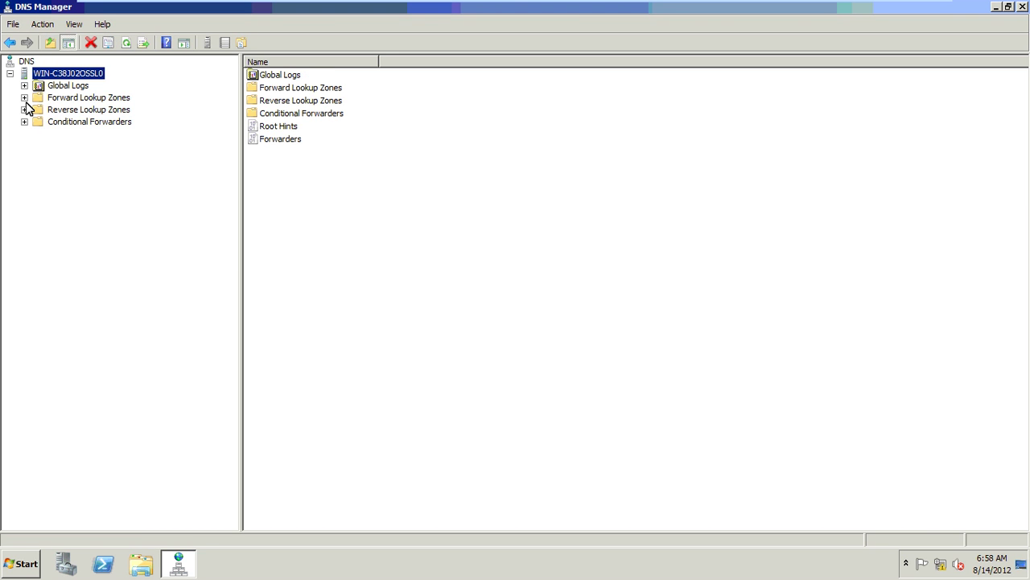
{"action": "left_click", "coordinate": [26, 100]}
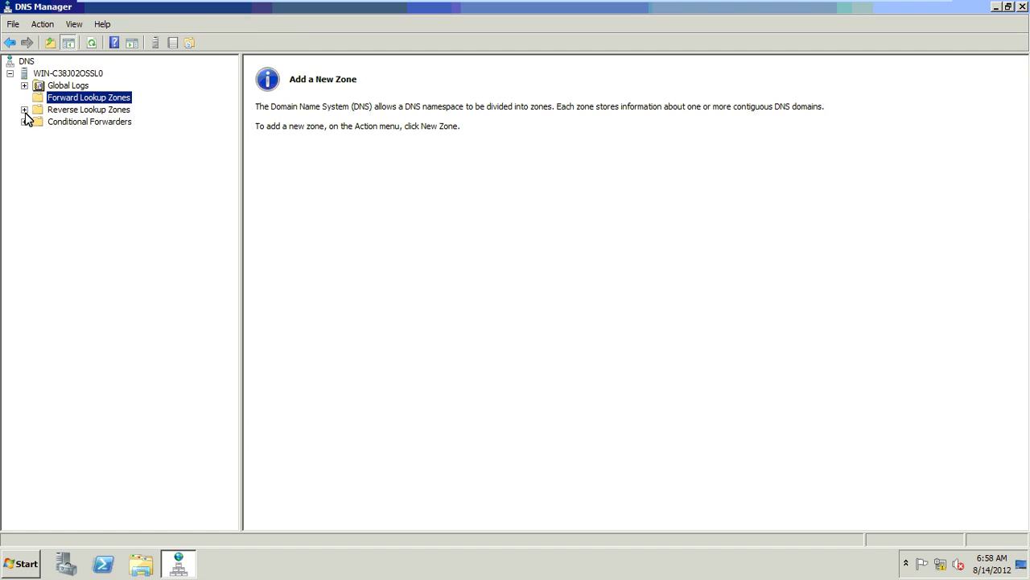
{"action": "left_click", "coordinate": [25, 110]}
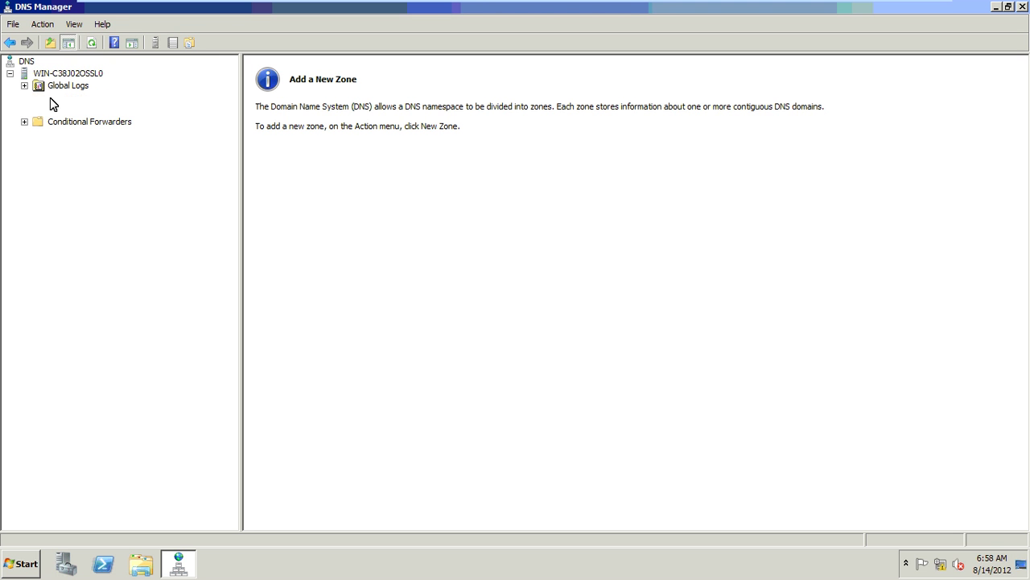
{"action": "right_click", "coordinate": [50, 97]}
{"action": "left_click", "coordinate": [74, 110]}
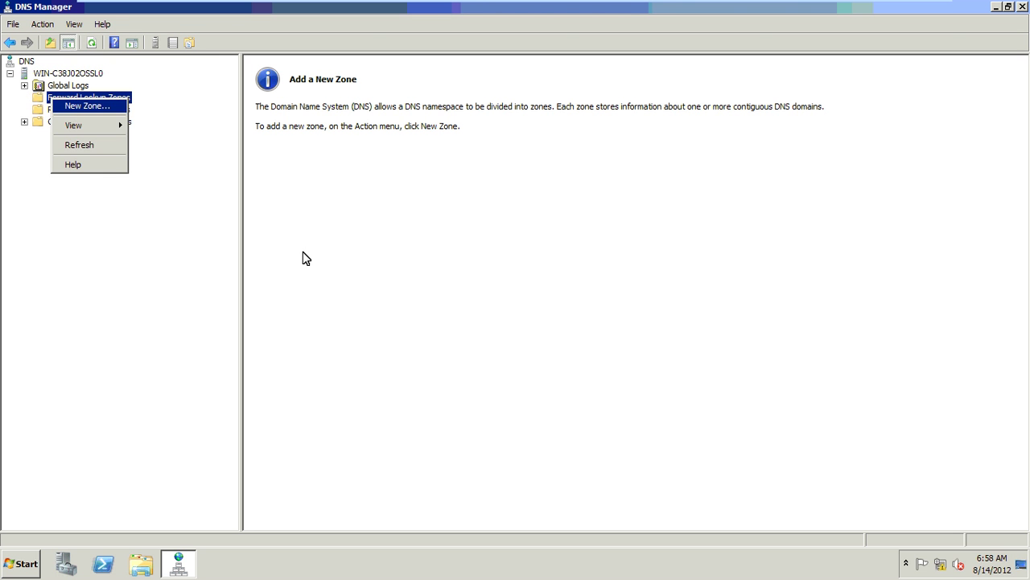
{"action": "left_click", "coordinate": [297, 283]}
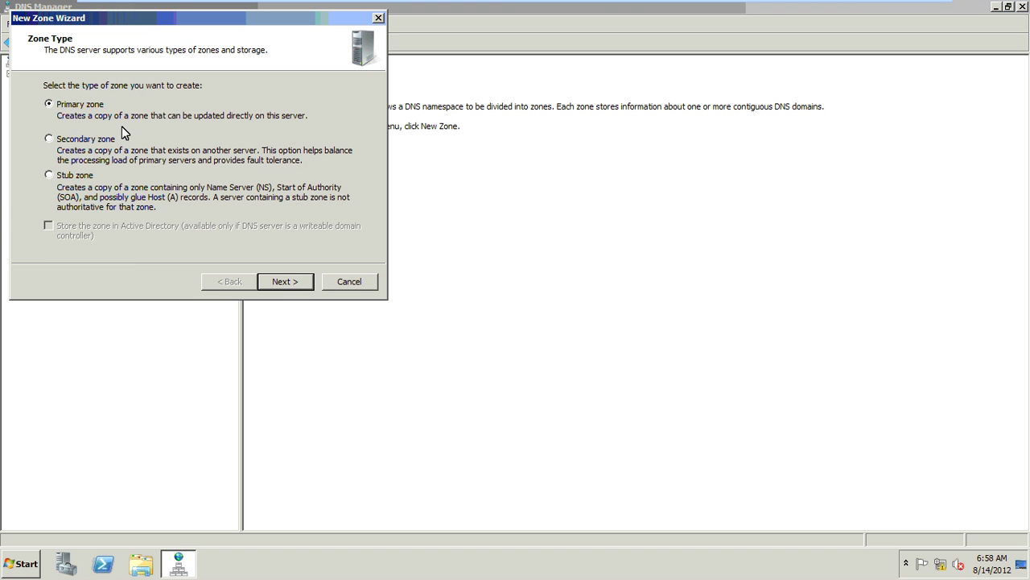
{"action": "left_click", "coordinate": [93, 141]}
{"action": "left_click", "coordinate": [283, 281]}
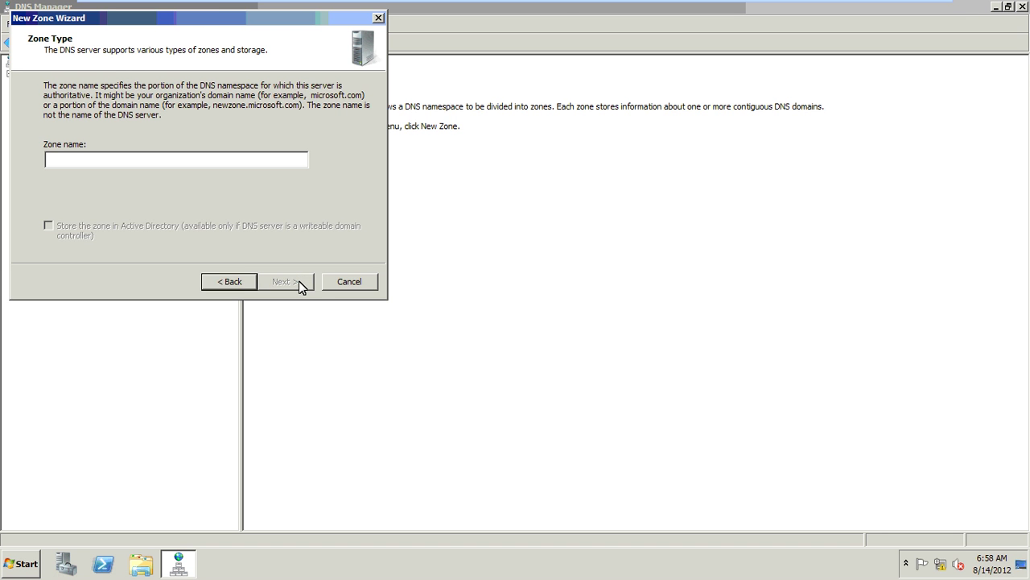
Name the new secondary zone orange.com and create it with 10.0.0.3 as its master DNS server
{"action": "type", "text": "oran"}
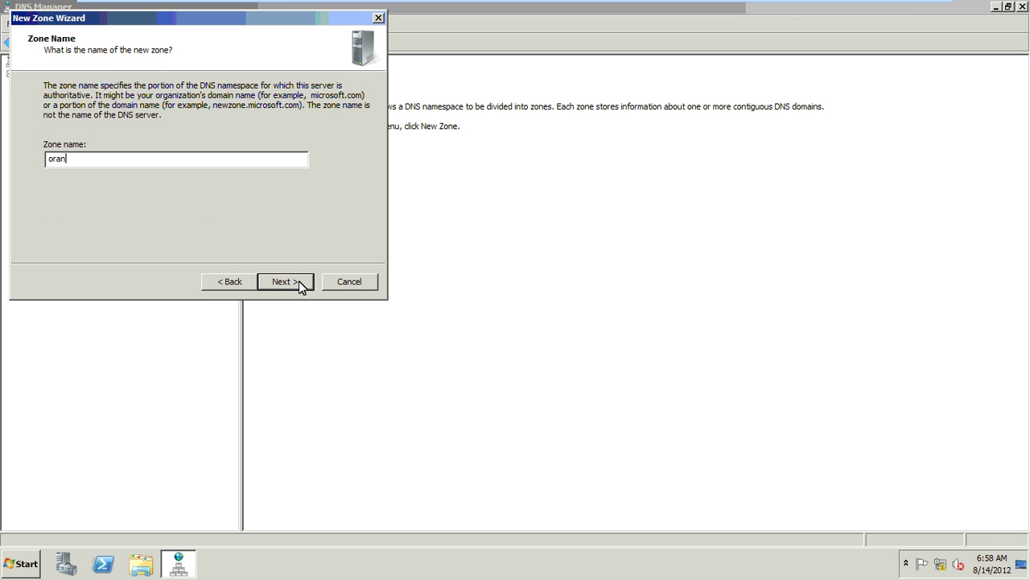
{"action": "type", "text": "ge.com"}
{"action": "left_click", "coordinate": [294, 289]}
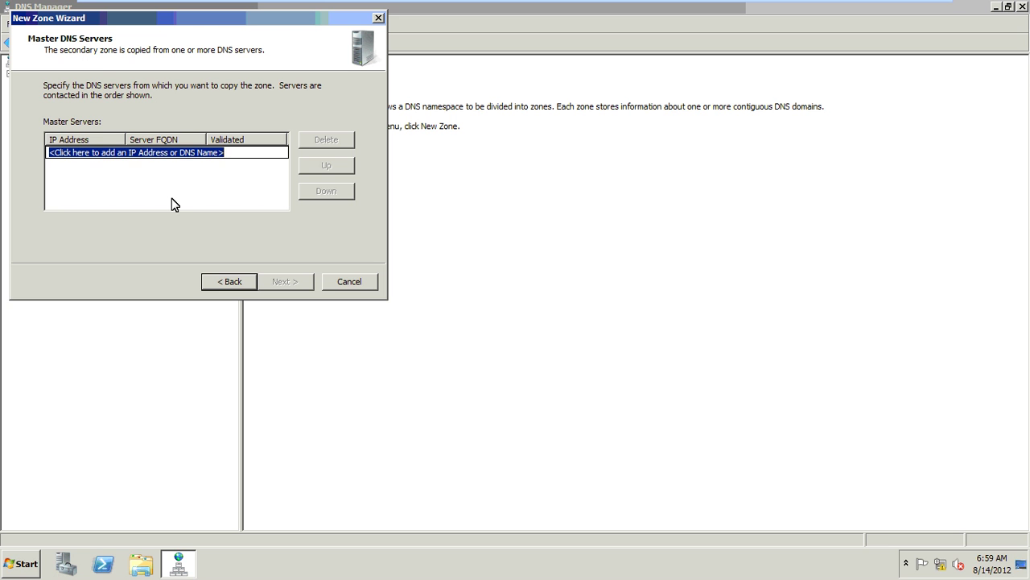
{"action": "type", "text": "10."}
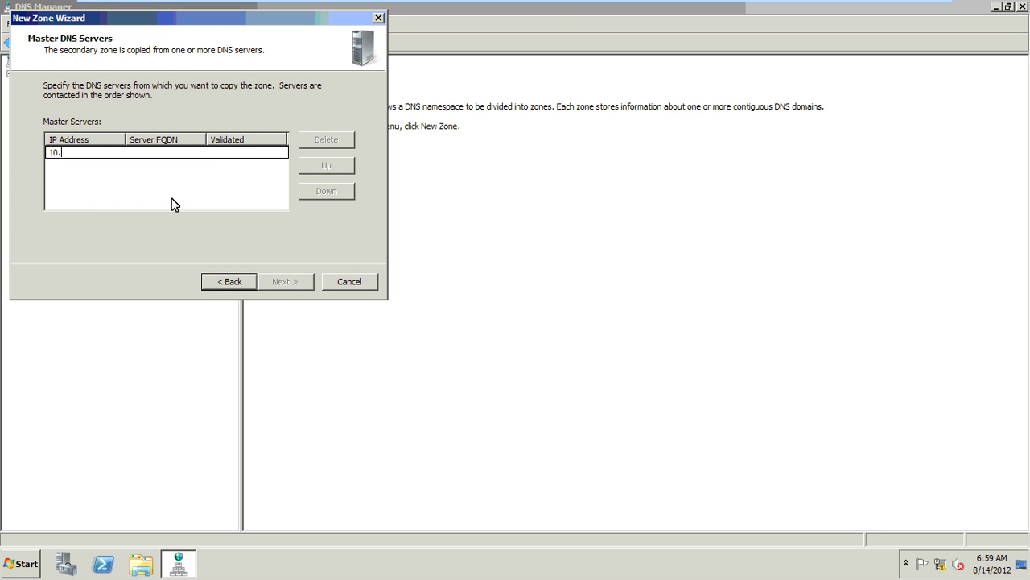
{"action": "type", "text": "0.0.3"}
{"action": "key", "text": "Return"}
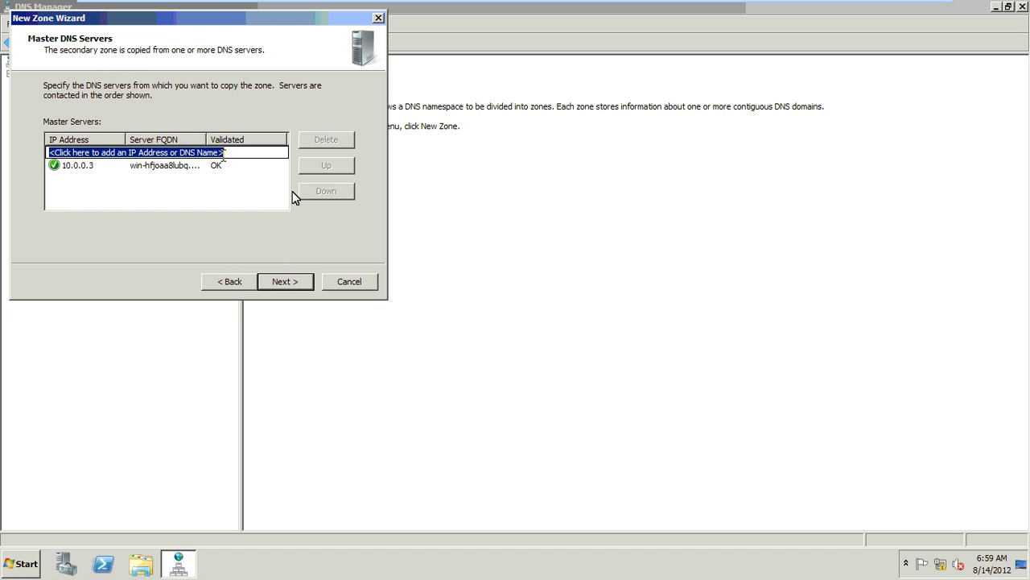
{"action": "left_click", "coordinate": [294, 277]}
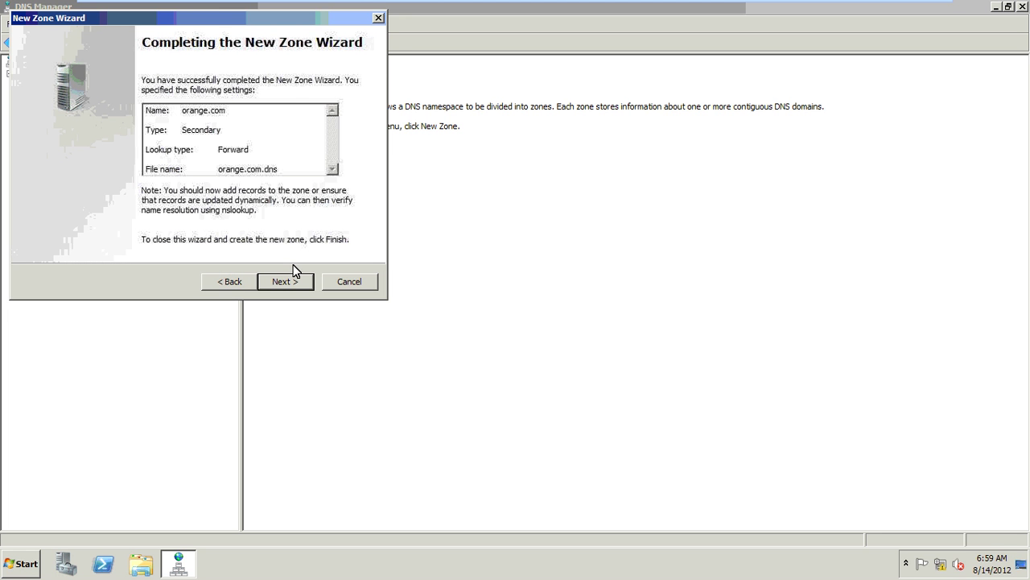
{"action": "left_click", "coordinate": [288, 280]}
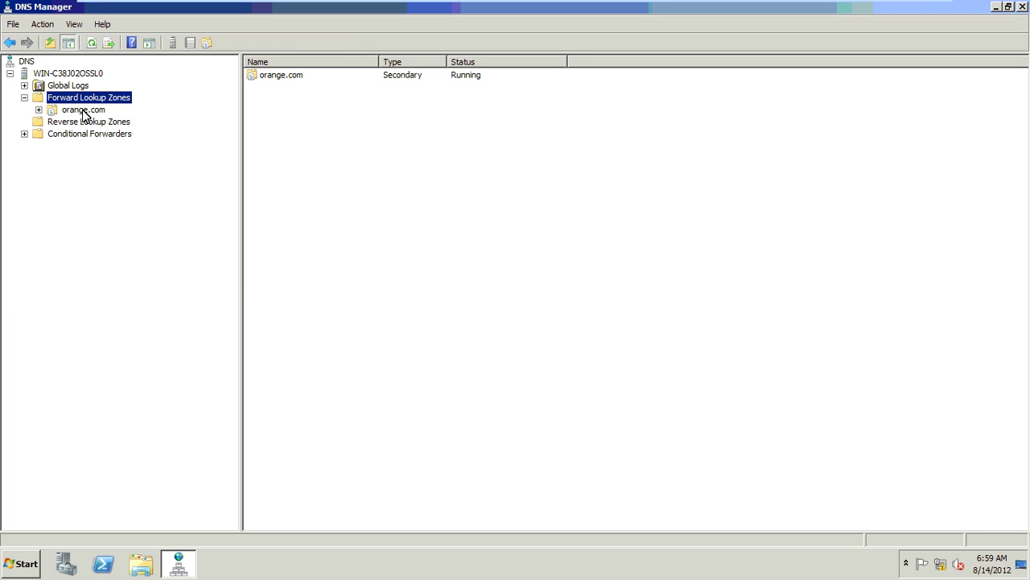
Transfer the orange.com zone from its master server and refresh it, closing the stray Internet Explorer windows
{"action": "left_click", "coordinate": [83, 111]}
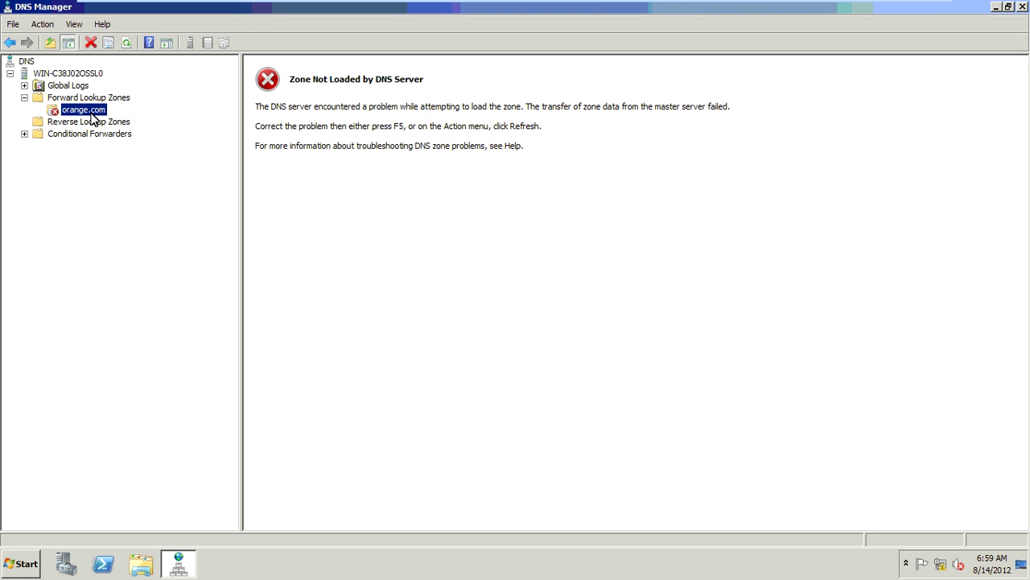
{"action": "right_click", "coordinate": [91, 112]}
{"action": "left_click", "coordinate": [123, 130]}
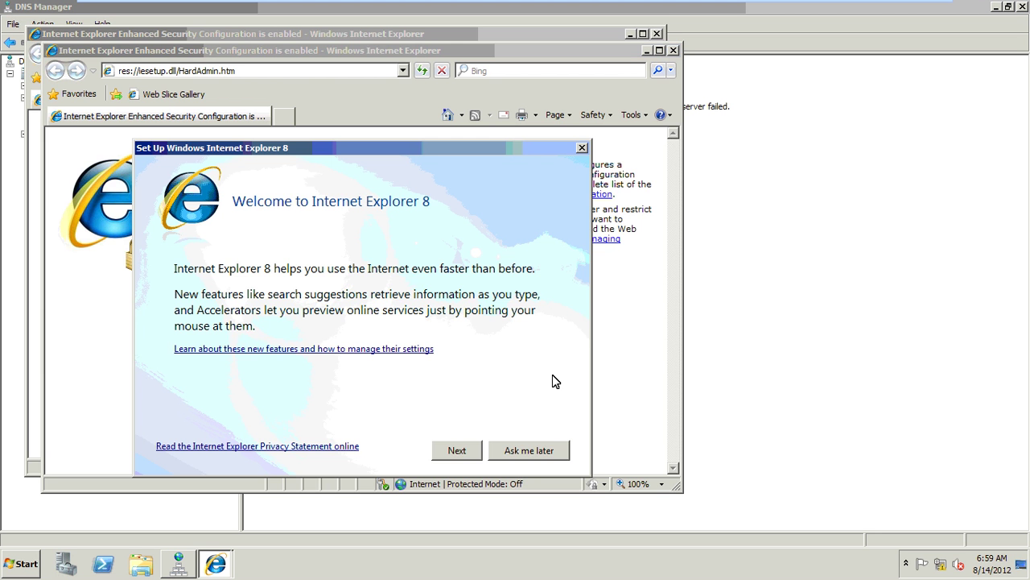
{"action": "left_click", "coordinate": [523, 452]}
{"action": "left_click", "coordinate": [673, 53]}
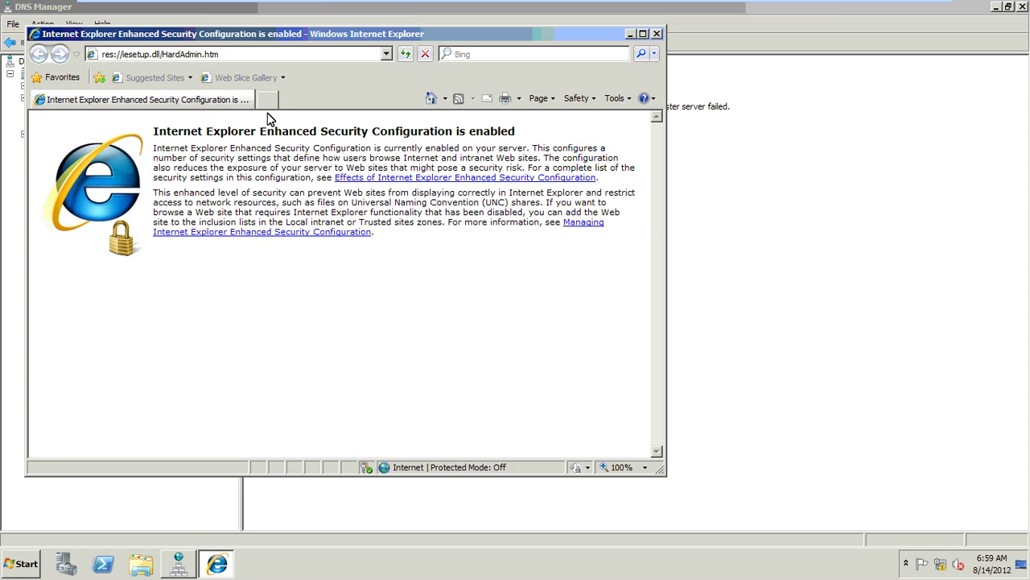
{"action": "key", "text": "alt+F4"}
{"action": "left_click", "coordinate": [126, 42]}
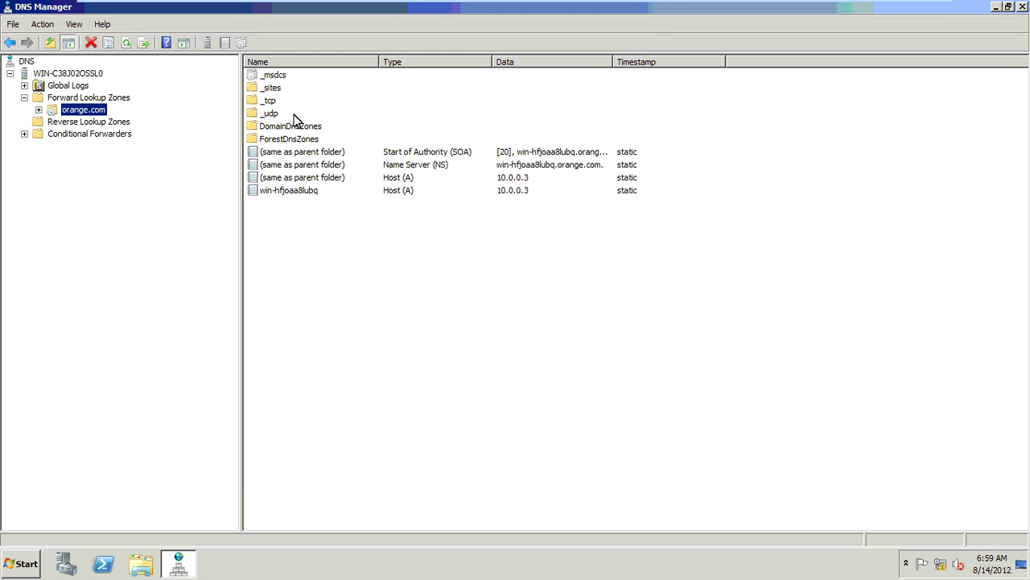
Examine the transferred contents of orange.com by expanding the zone and collapsing it again
{"action": "key", "text": "shift+F10"}
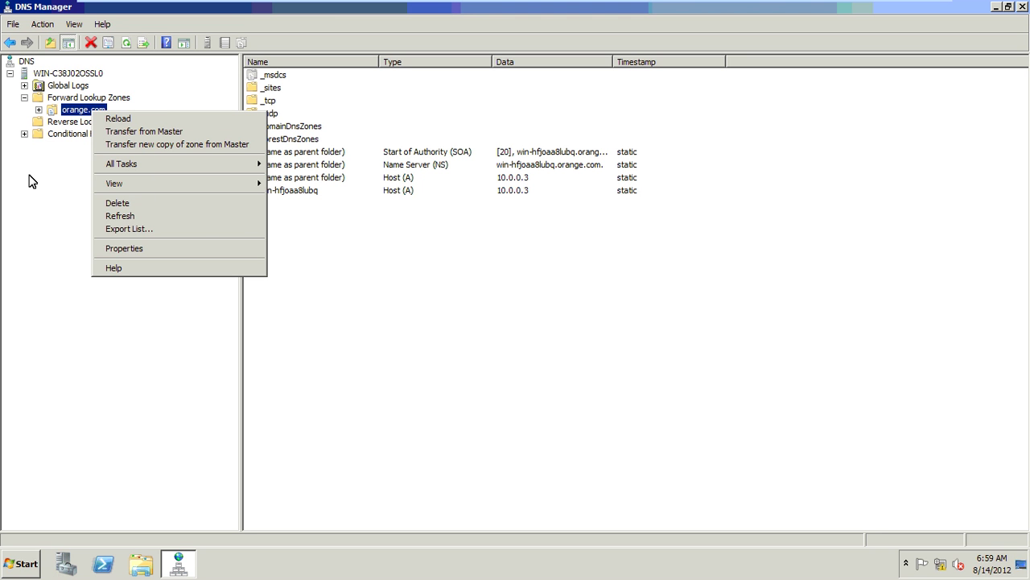
{"action": "left_click", "coordinate": [45, 113]}
{"action": "left_click", "coordinate": [42, 110]}
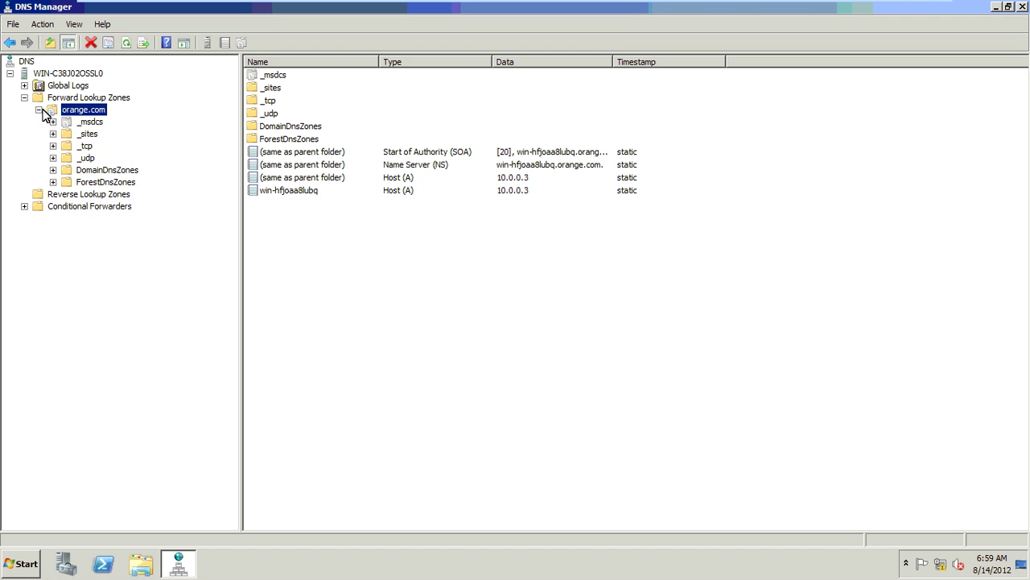
{"action": "left_click", "coordinate": [38, 109]}
Start a new reverse lookup zone on WIN-C38J02OSSL0 and choose Secondary zone as its type
{"action": "right_click", "coordinate": [45, 123]}
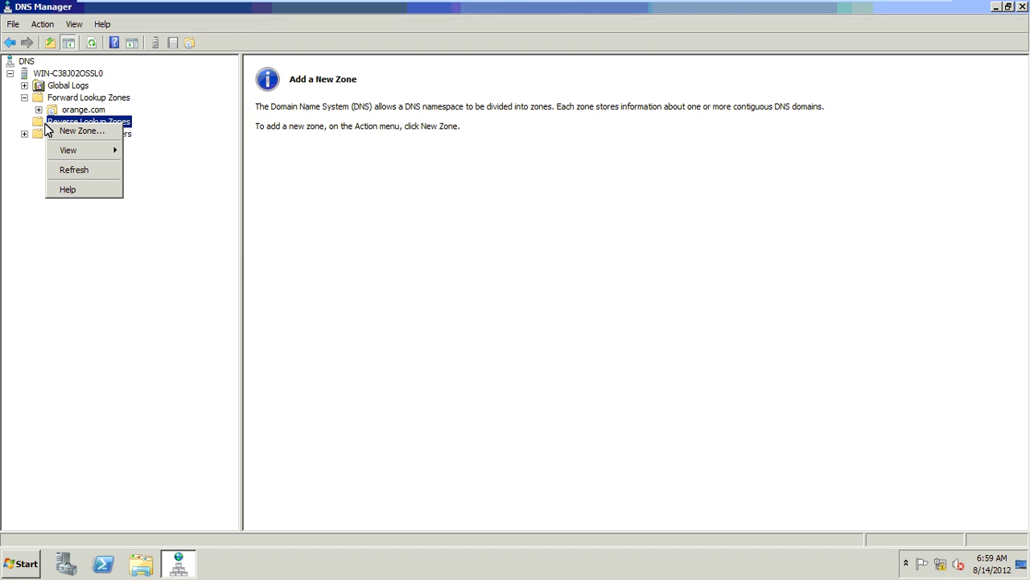
{"action": "left_click", "coordinate": [84, 132]}
{"action": "key", "text": "Return"}
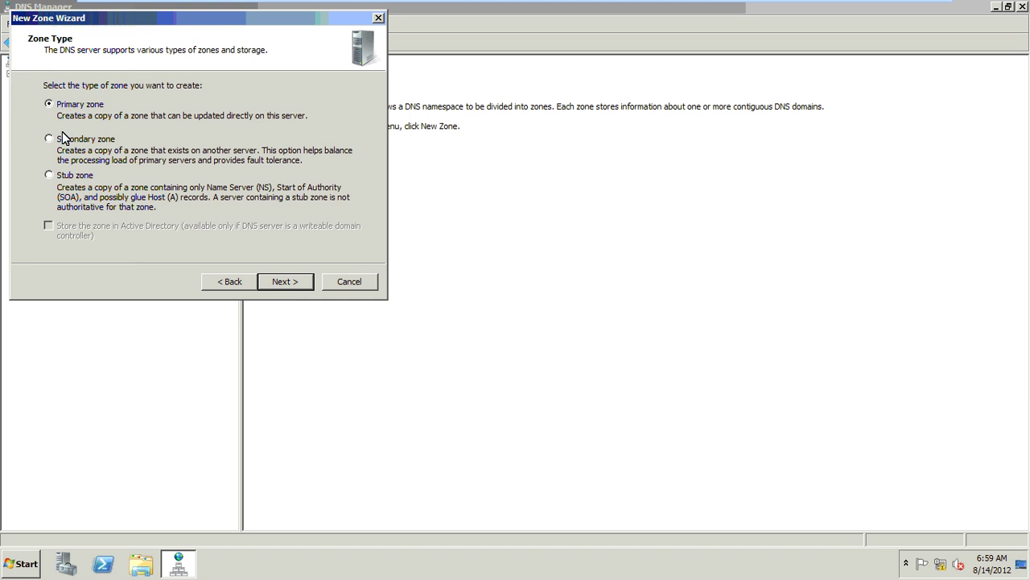
{"action": "left_click", "coordinate": [285, 281]}
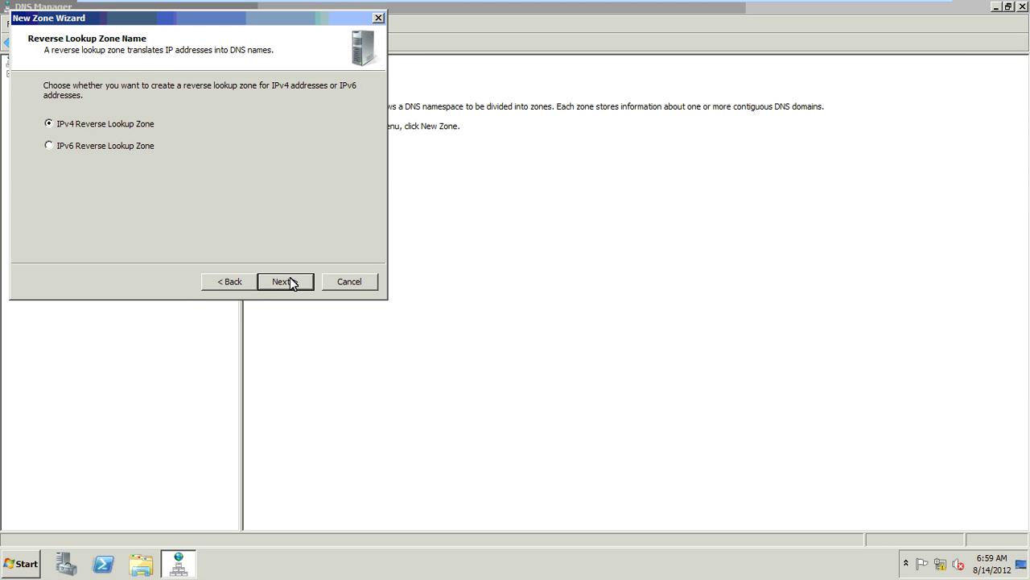
Create the secondary zone as an IPv4 reverse lookup zone for network ID 10.0.0 with 10.0.0.3 as its master DNS server
{"action": "left_click", "coordinate": [289, 281]}
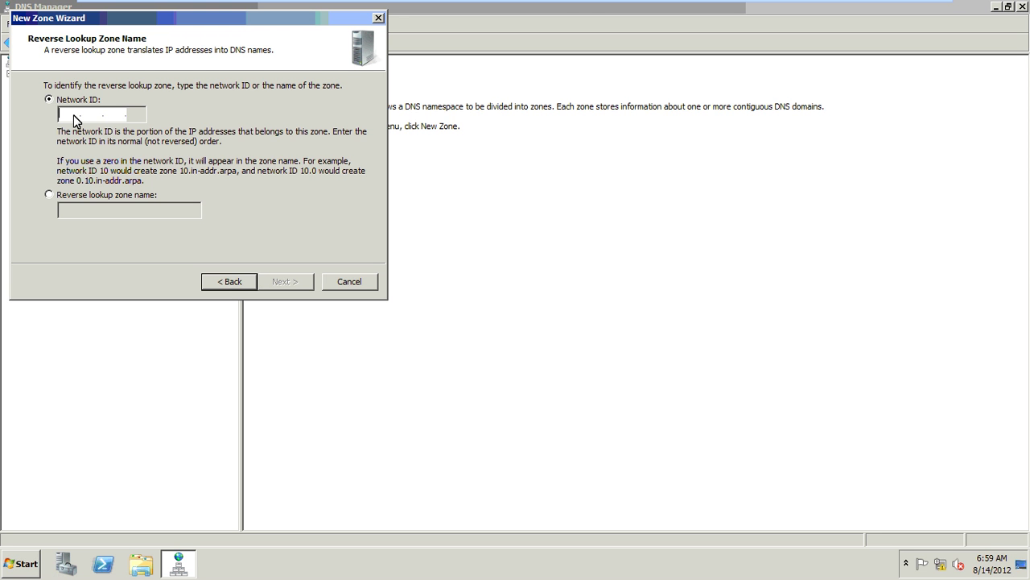
{"action": "type", "text": "10 .0 .0 ."}
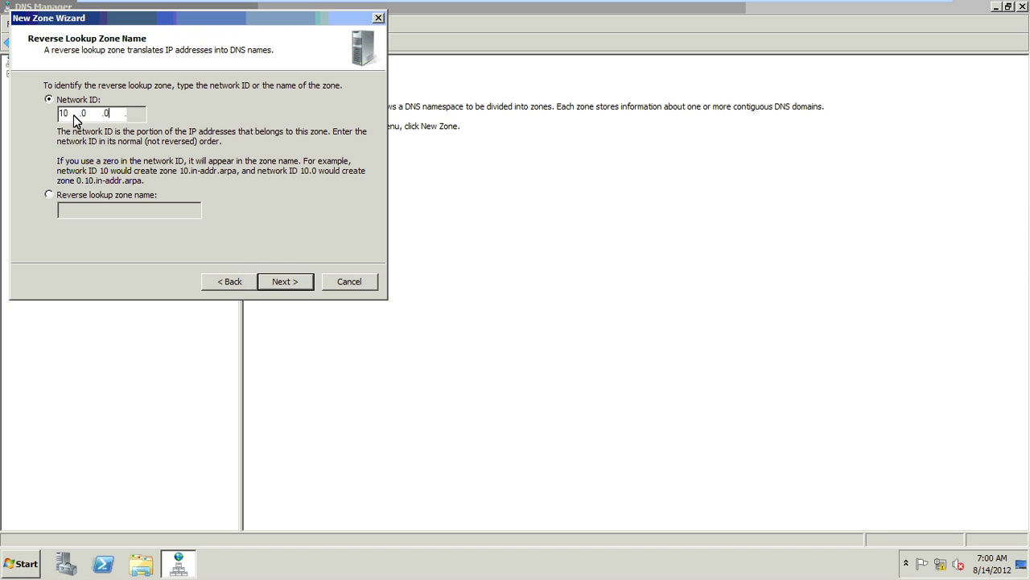
{"action": "key", "text": "Return"}
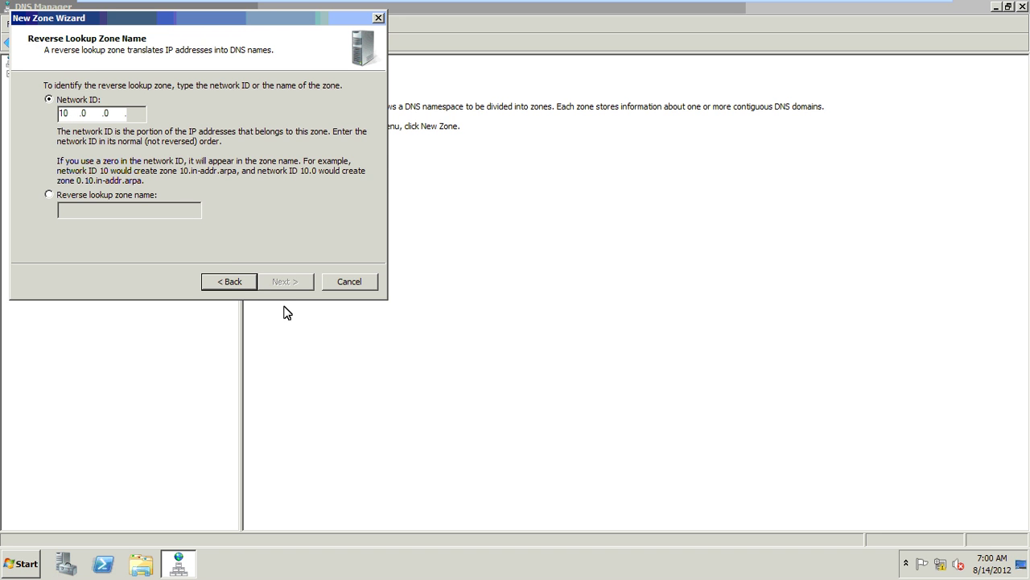
{"action": "type", "text": "10"}
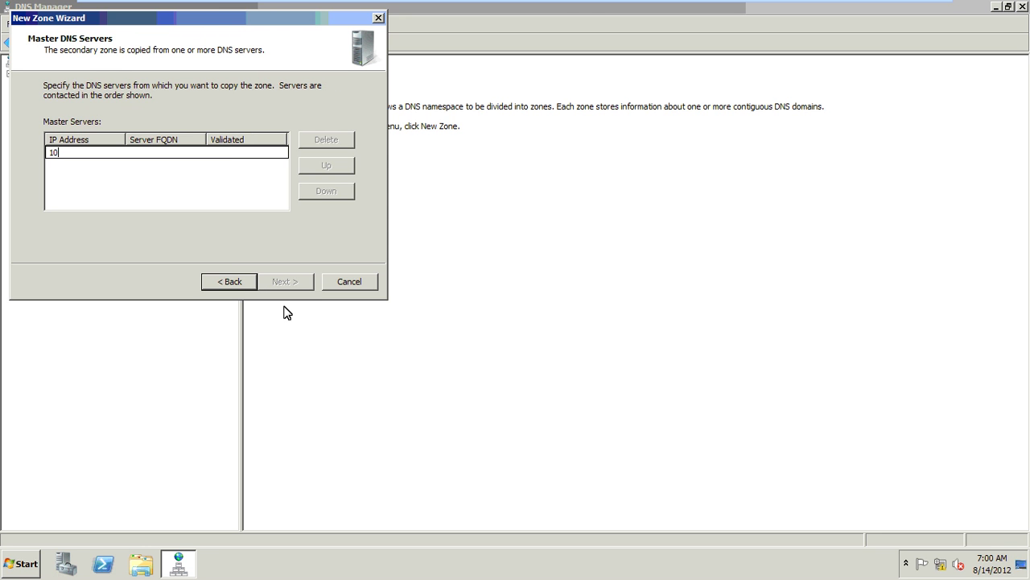
{"action": "type", "text": ".0.0.3"}
{"action": "key", "text": "Return"}
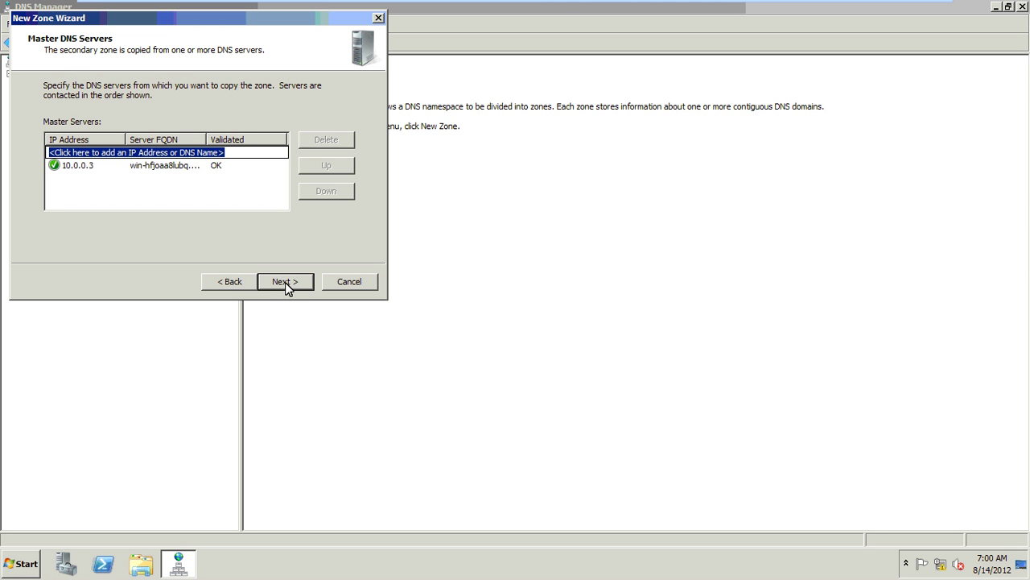
{"action": "left_click", "coordinate": [285, 282]}
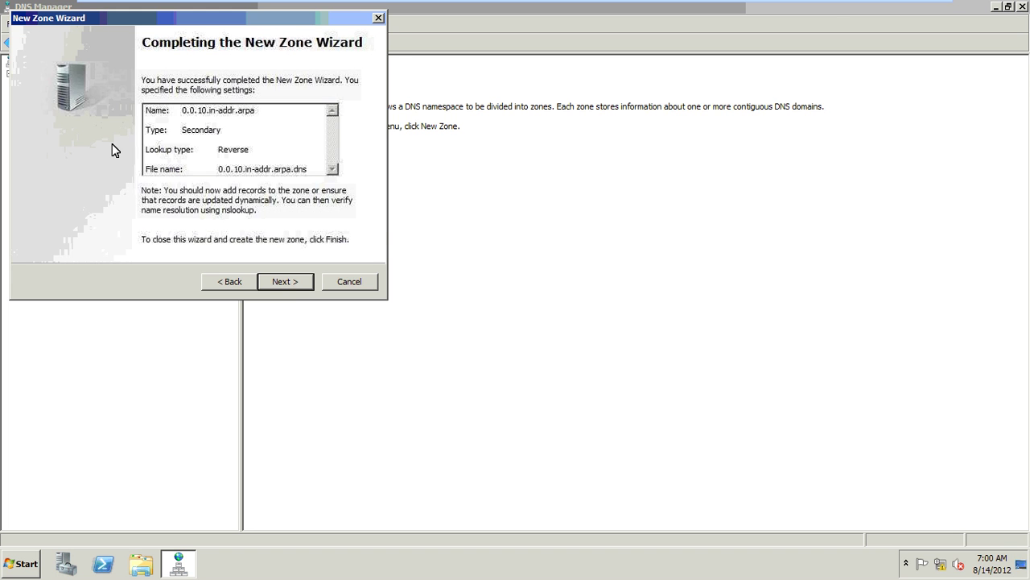
{"action": "key", "text": "Return"}
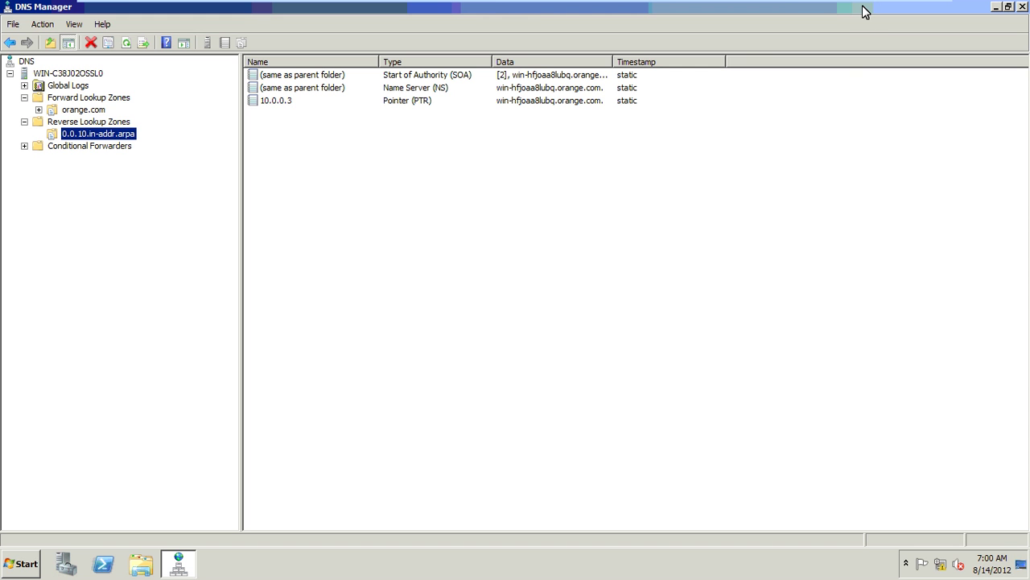
Switch to the primary Windows Server 2008 R2 machine and open DNS Manager there
{"action": "key", "text": "alt+F4"}
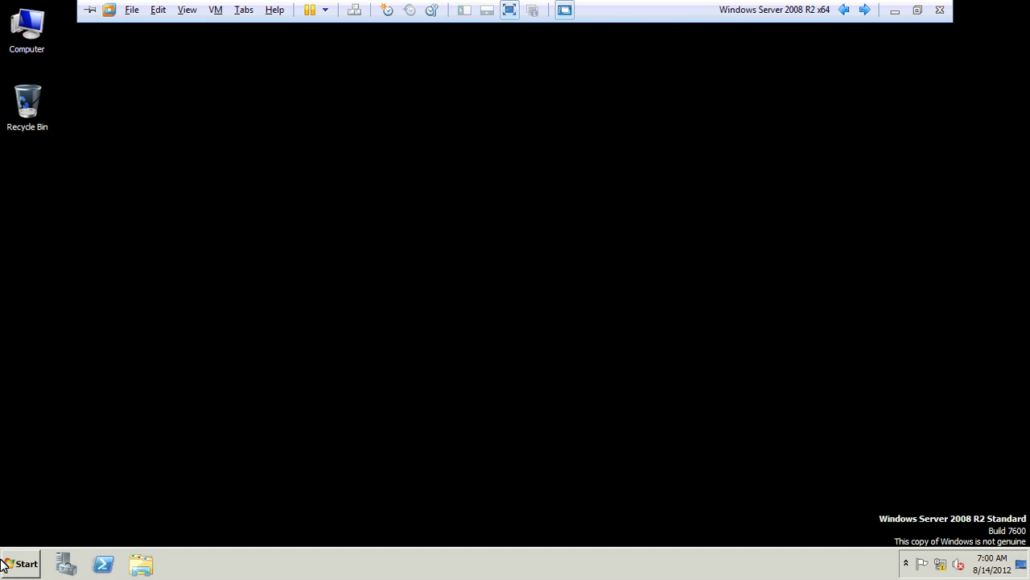
{"action": "key", "text": "super"}
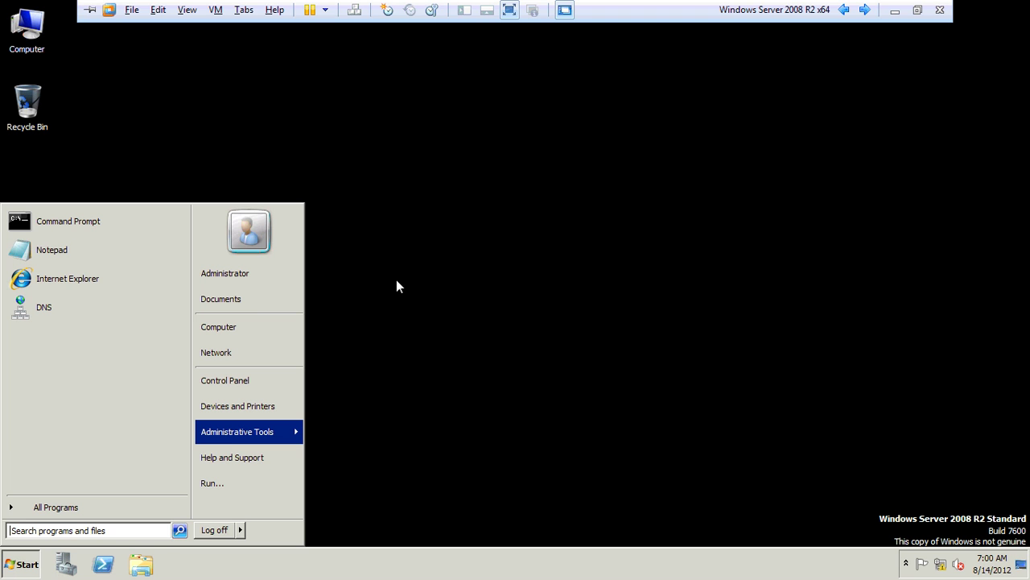
{"action": "left_click", "coordinate": [217, 435]}
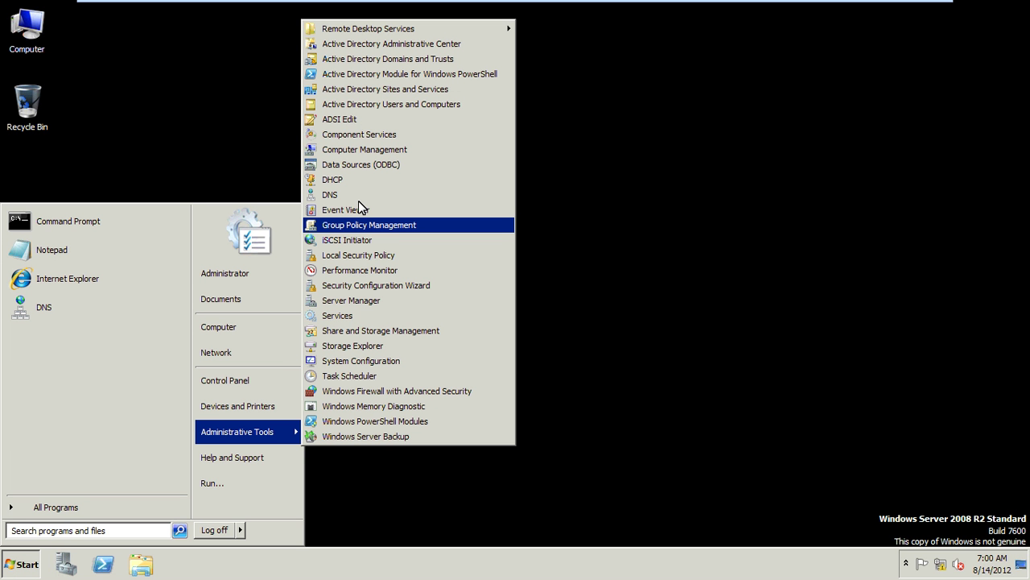
{"action": "left_click", "coordinate": [352, 196]}
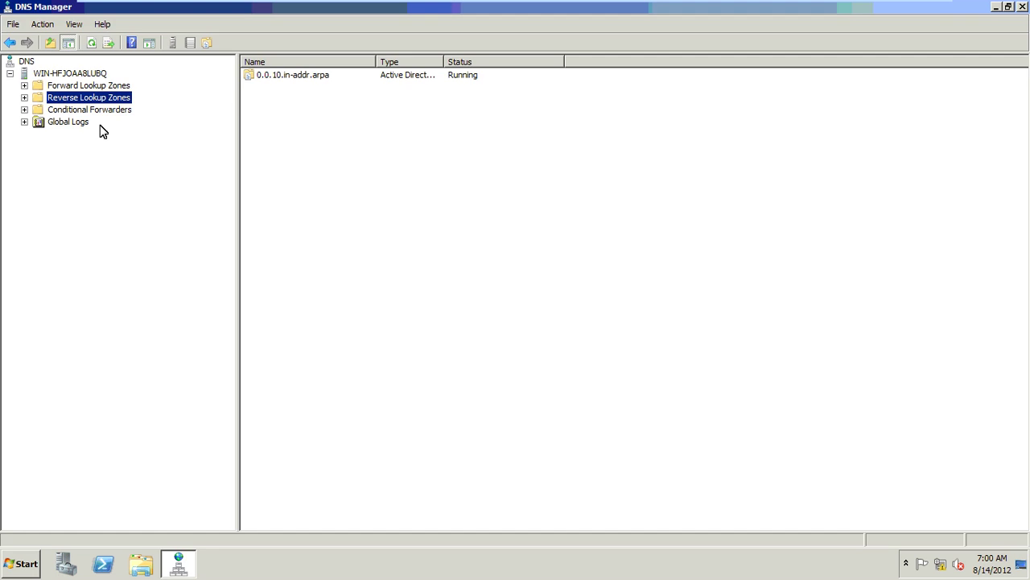
Add a pointer (PTR) record for 10.0.0.6 with host name srv6 to 0.0.10.in-addr.arpa on the primary server
{"action": "left_click", "coordinate": [25, 97]}
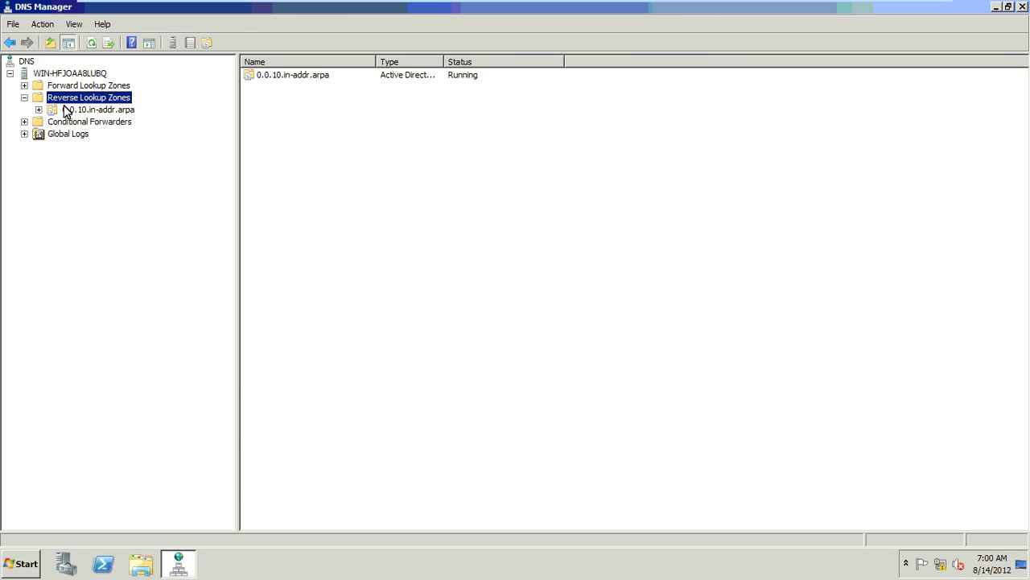
{"action": "left_click", "coordinate": [97, 110]}
{"action": "right_click", "coordinate": [64, 110]}
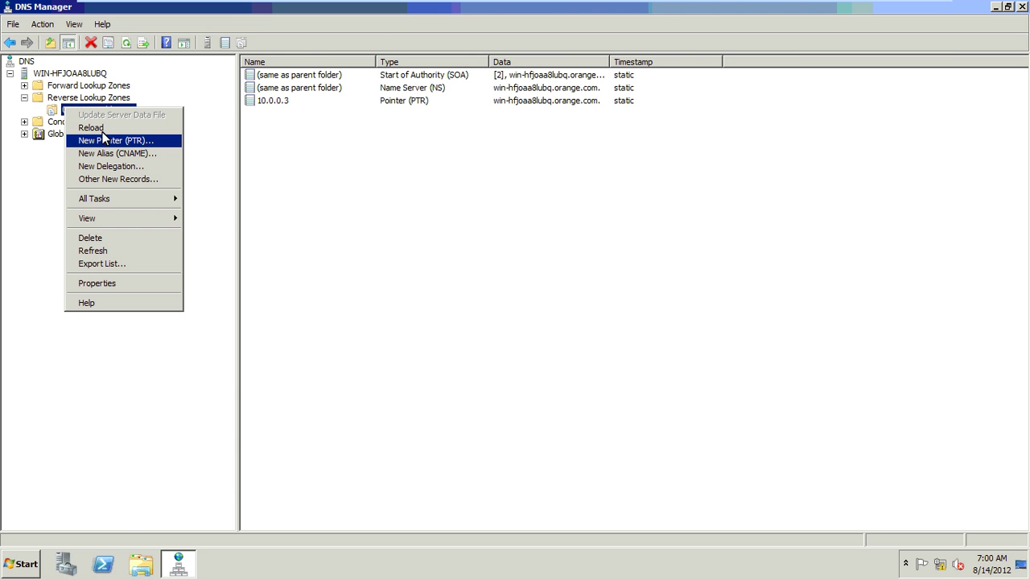
{"action": "left_click", "coordinate": [107, 141]}
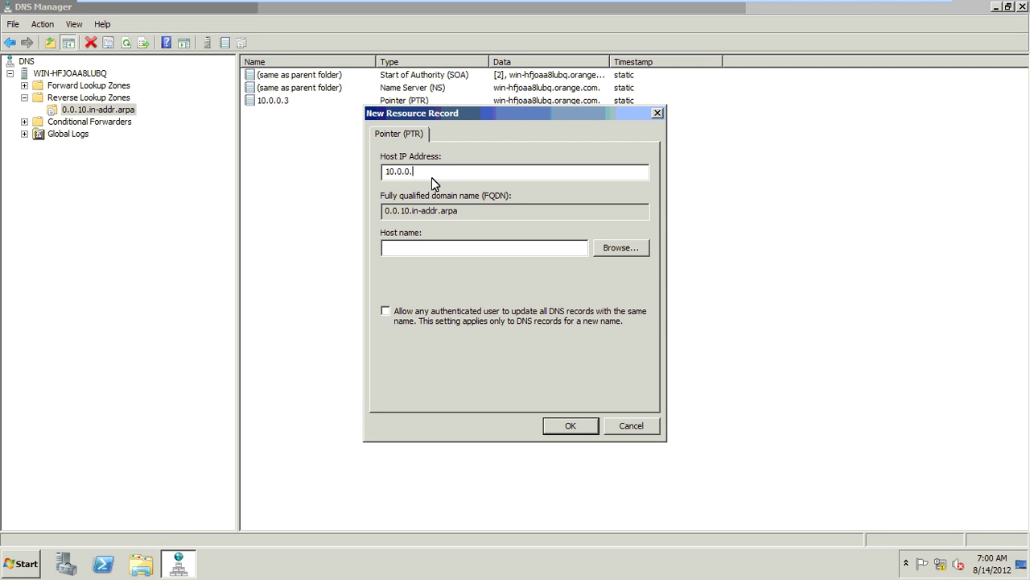
{"action": "type", "text": "6"}
{"action": "left_click", "coordinate": [430, 247]}
{"action": "type", "text": "srv6"}
{"action": "left_click", "coordinate": [582, 427]}
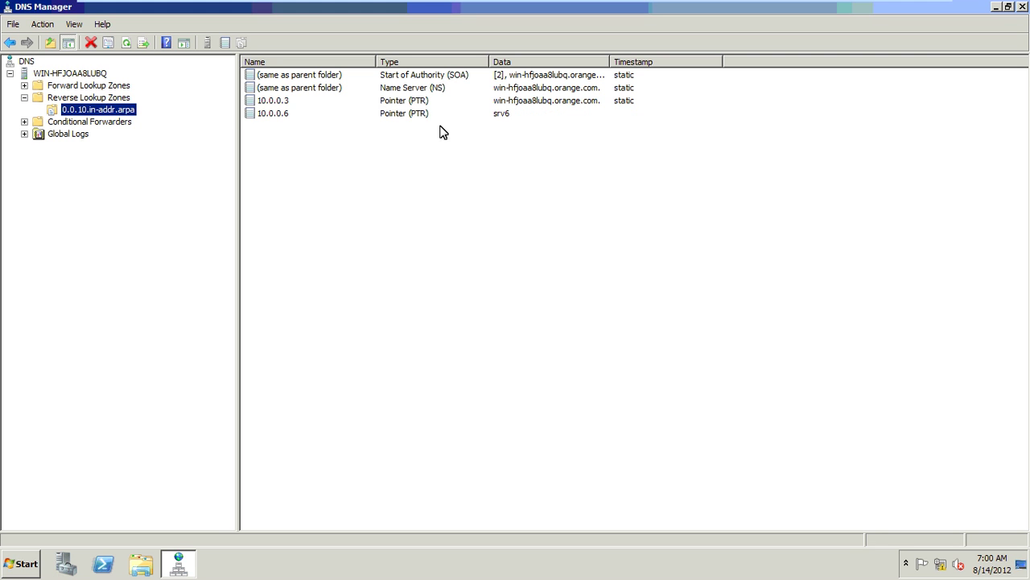
{"action": "left_click", "coordinate": [430, 114]}
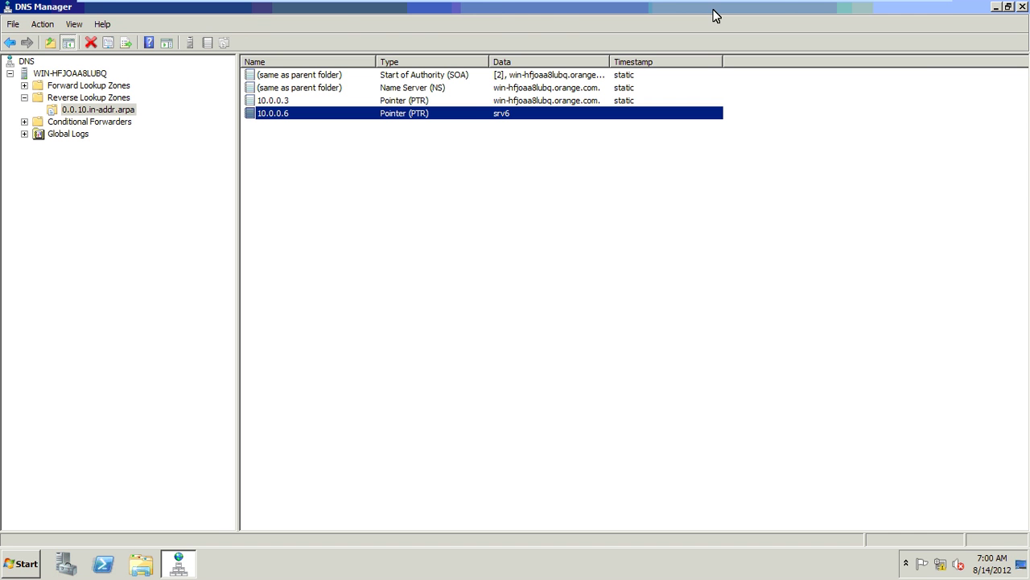
Switch back to the secondary server, then reload the 0.0.10.in-addr.arpa zone and refresh its records
{"action": "mouse_move", "coordinate": [843, 10]}
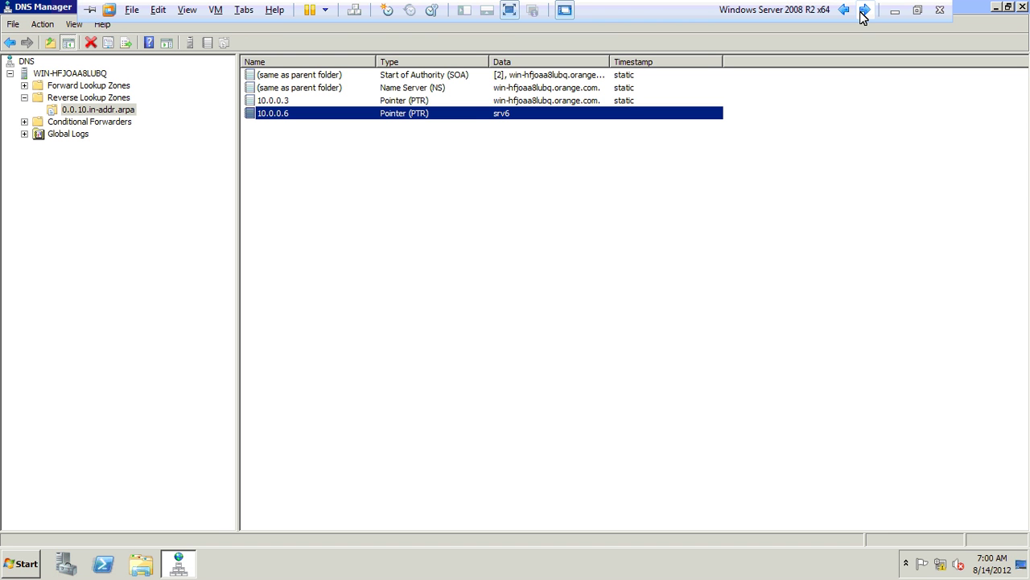
{"action": "left_click", "coordinate": [864, 10]}
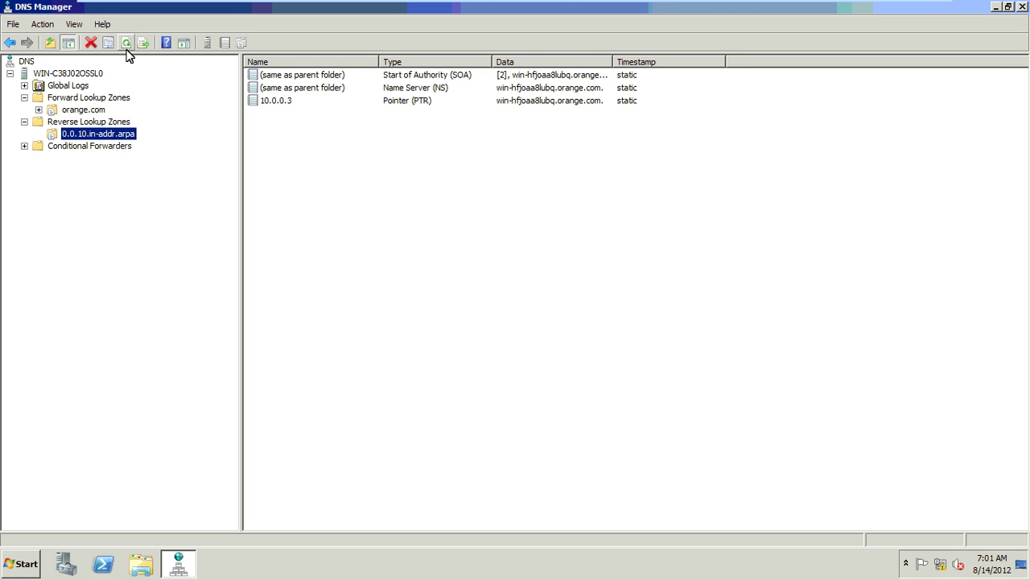
{"action": "right_click", "coordinate": [107, 137]}
{"action": "left_click", "coordinate": [139, 141]}
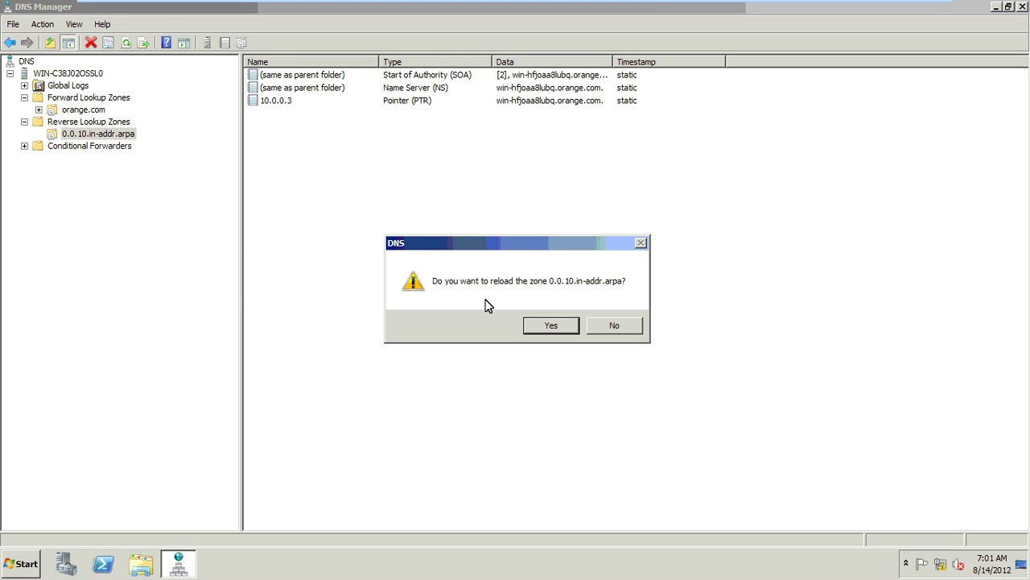
{"action": "left_click", "coordinate": [531, 329]}
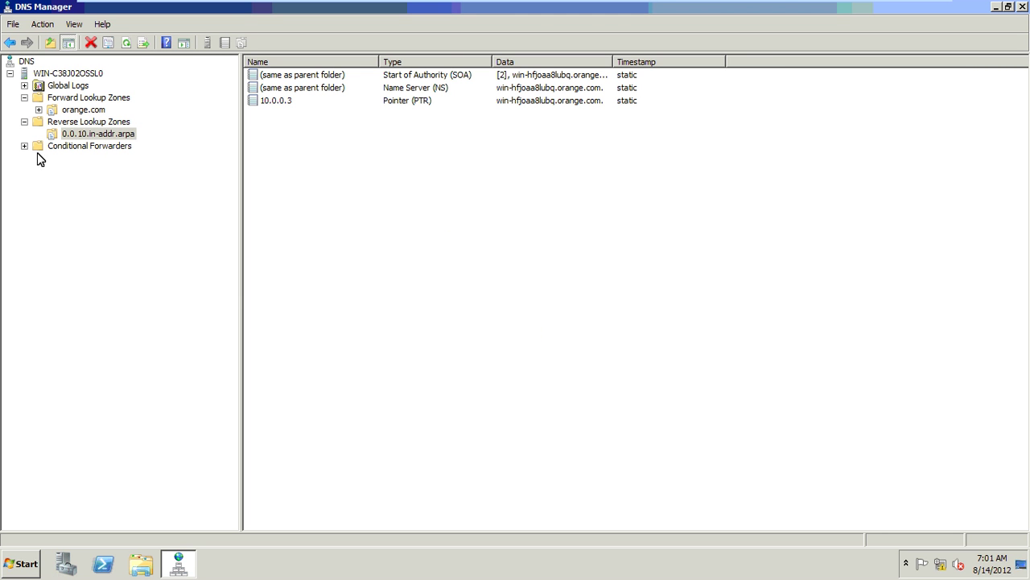
{"action": "left_click", "coordinate": [127, 49]}
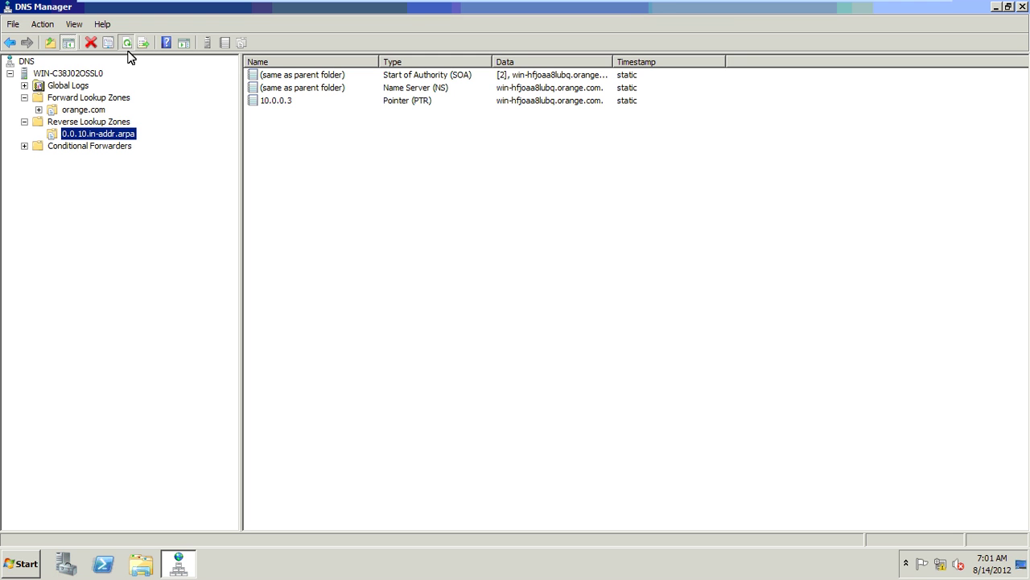
Transfer a new copy of 0.0.10.in-addr.arpa from the master and refresh the zone on the secondary server
{"action": "right_click", "coordinate": [116, 137]}
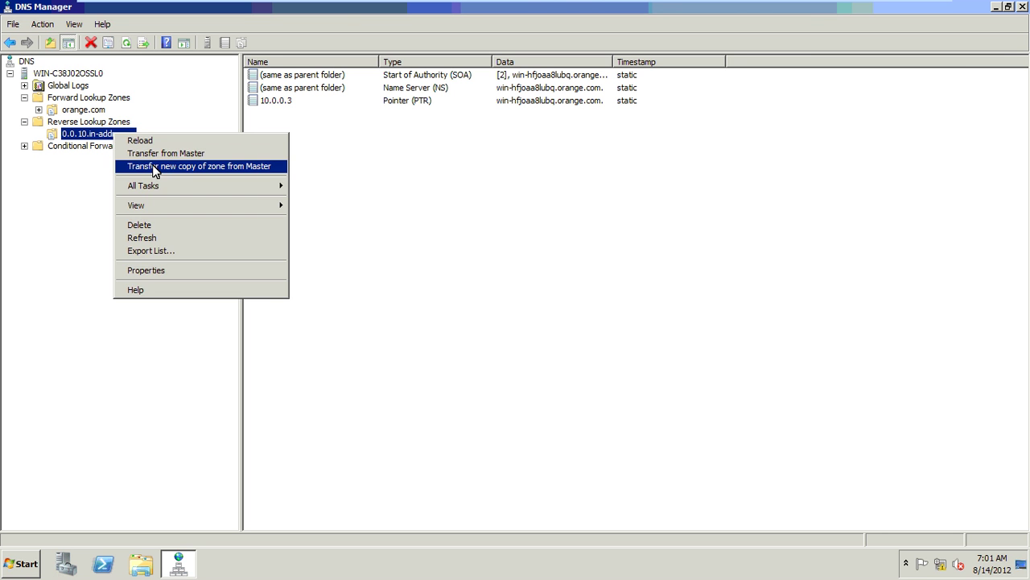
{"action": "left_click", "coordinate": [153, 167]}
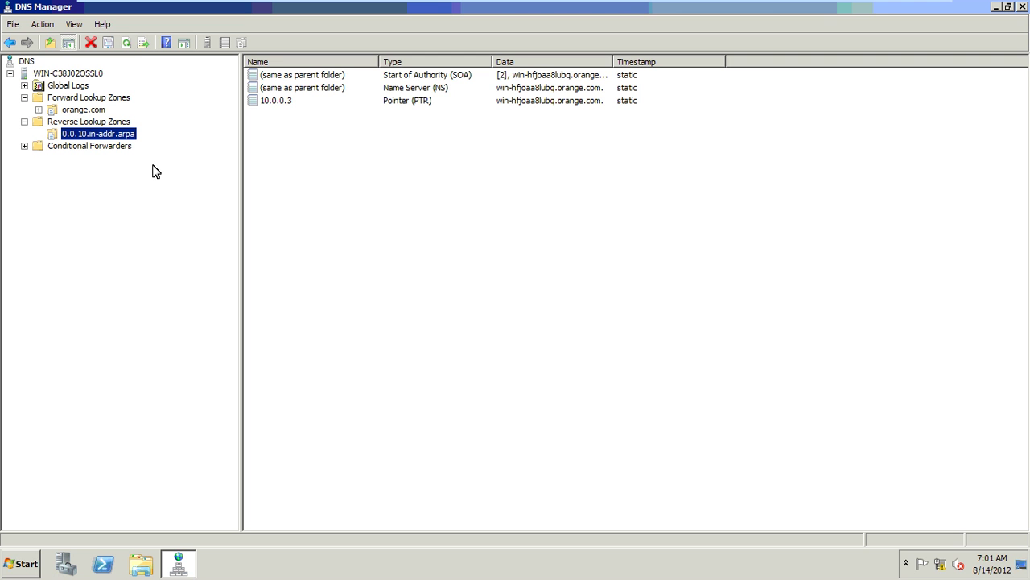
{"action": "left_click", "coordinate": [132, 48]}
Refresh 0.0.10.in-addr.arpa again and check the records of both secondary zones
{"action": "left_click", "coordinate": [91, 110]}
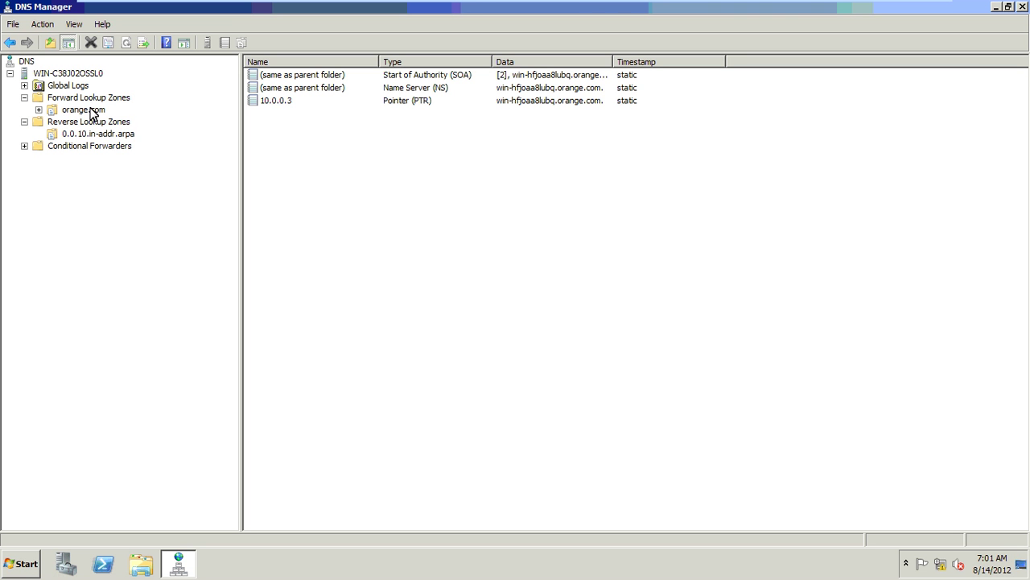
{"action": "left_click", "coordinate": [95, 134]}
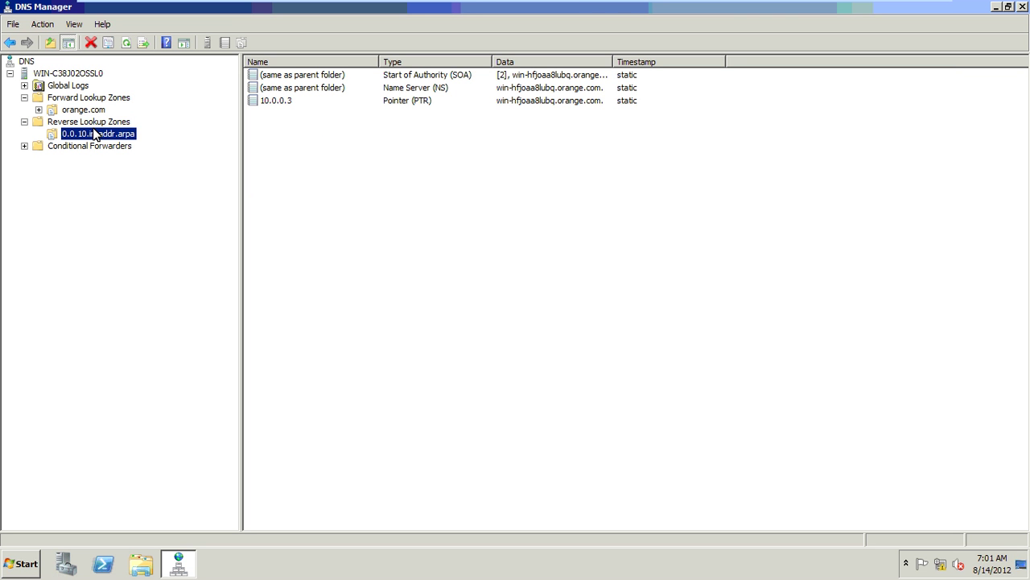
{"action": "left_click", "coordinate": [127, 45]}
{"action": "left_click", "coordinate": [96, 112]}
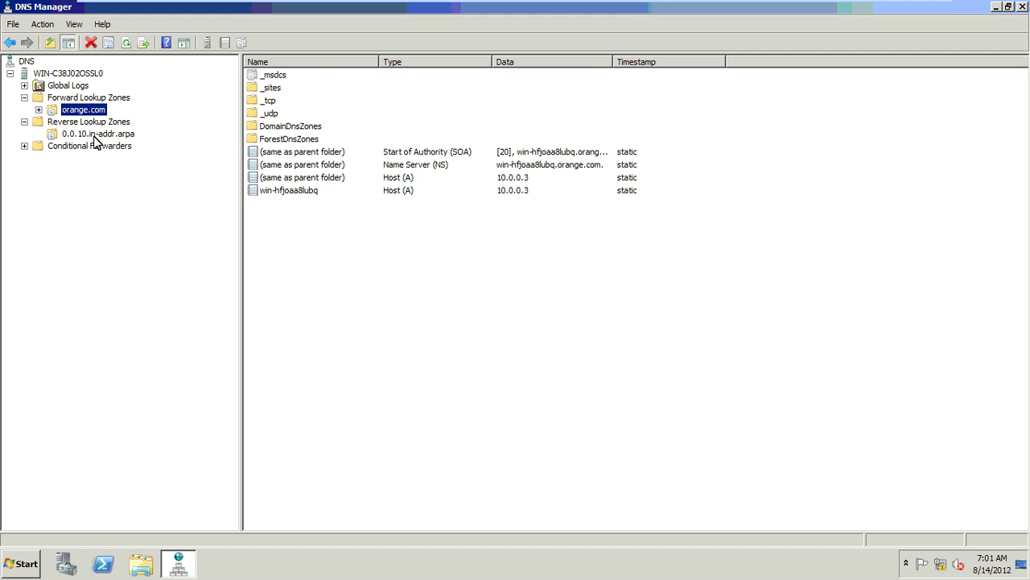
Delete the secondary forward lookup zone orange.com from the secondary server
{"action": "left_click", "coordinate": [94, 137]}
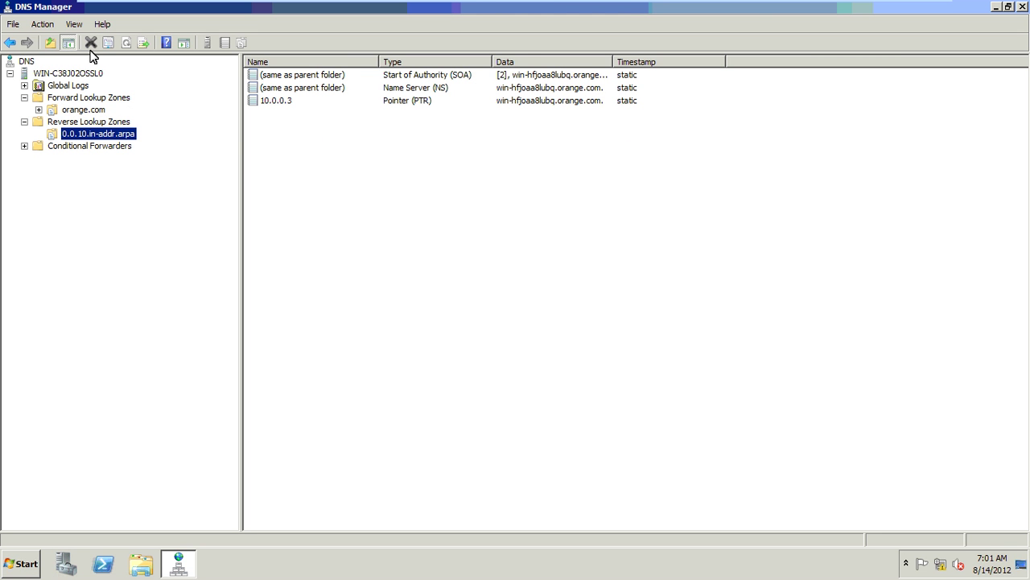
{"action": "right_click", "coordinate": [106, 135]}
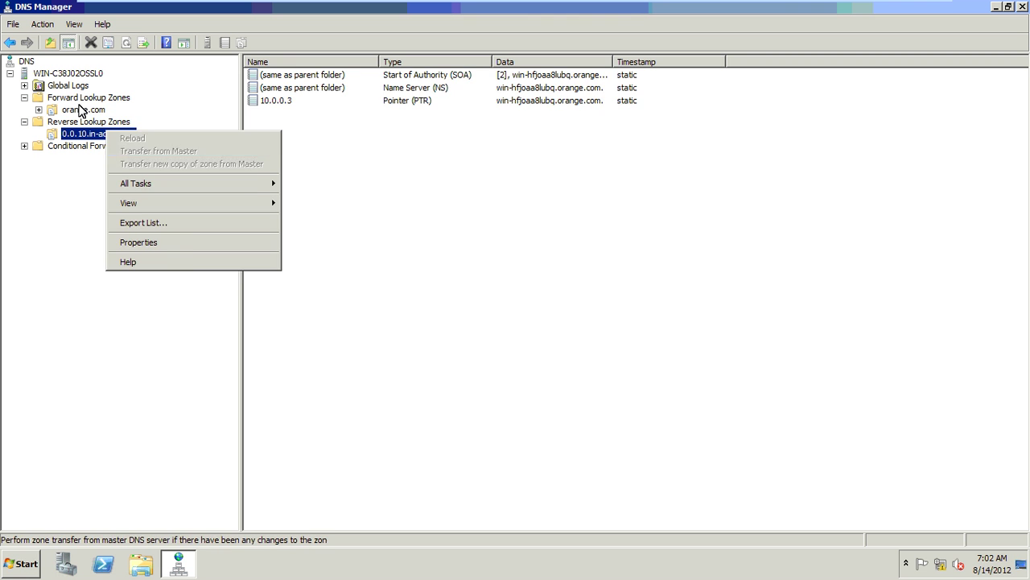
{"action": "left_click", "coordinate": [82, 110]}
{"action": "right_click", "coordinate": [81, 112]}
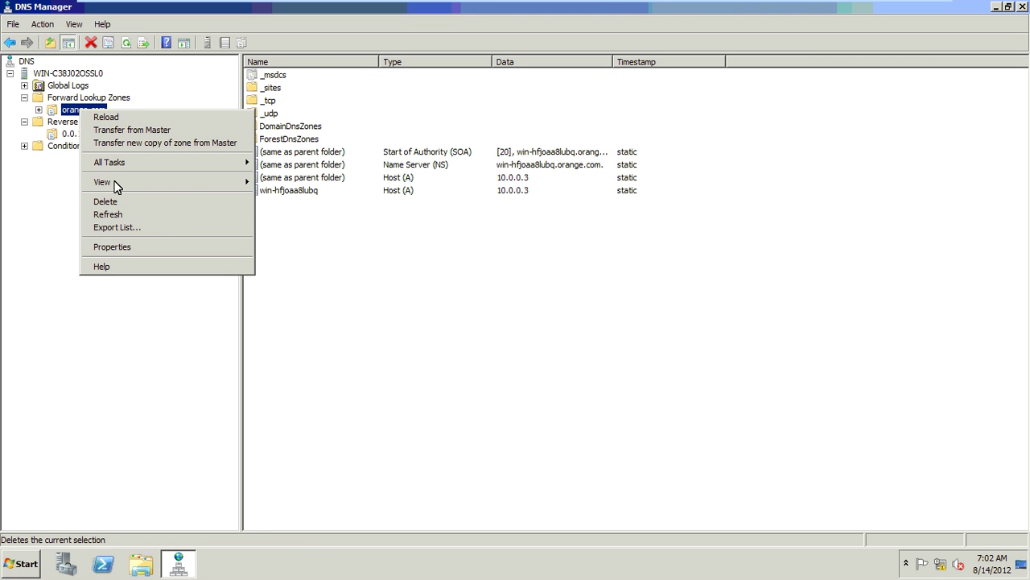
{"action": "left_click", "coordinate": [124, 207]}
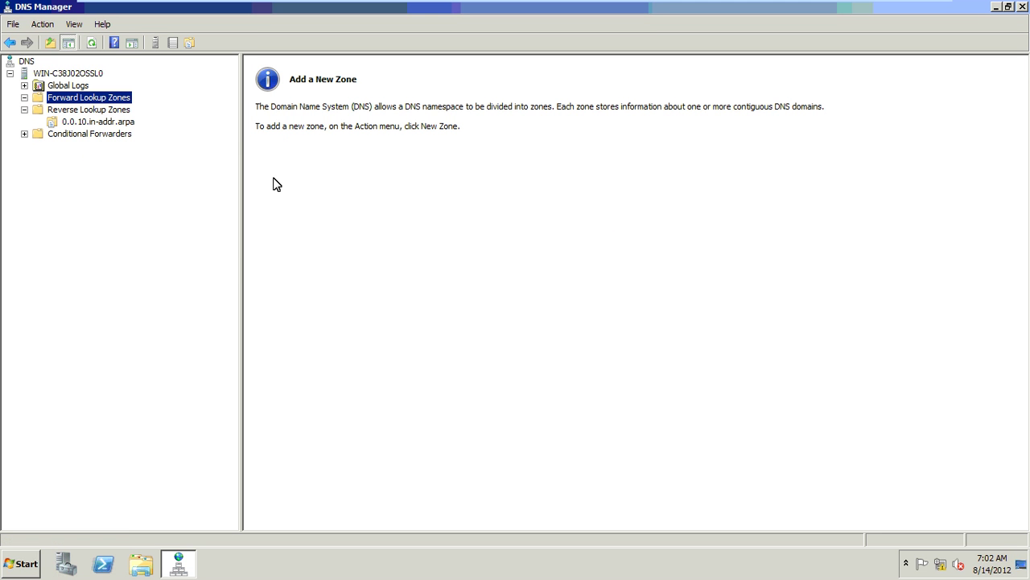
Start a new forward lookup stub zone named orange.com with the new zone file orange.com.dns
{"action": "left_click", "coordinate": [25, 98]}
{"action": "right_click", "coordinate": [57, 94]}
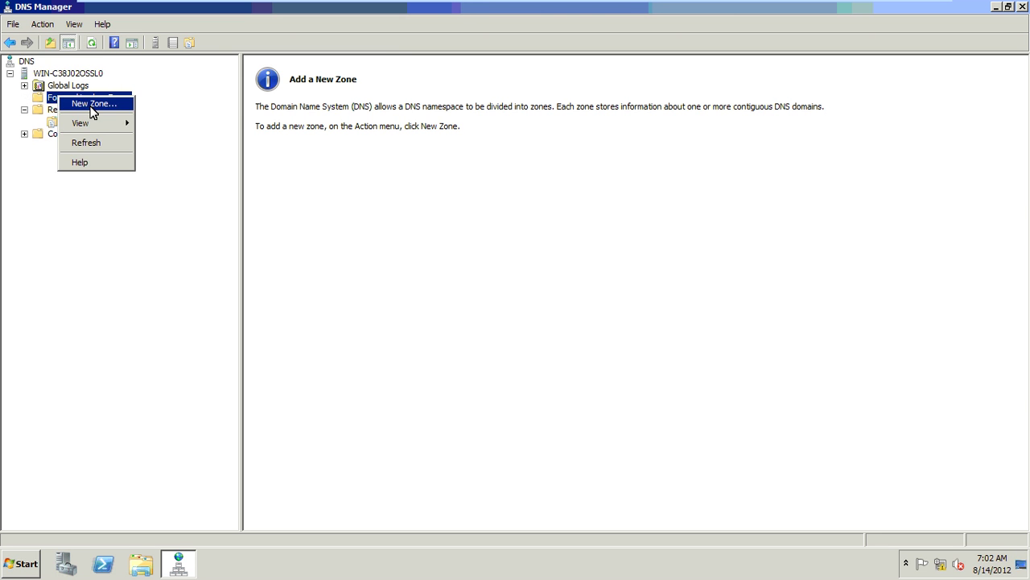
{"action": "left_click", "coordinate": [92, 103]}
{"action": "left_click", "coordinate": [285, 281]}
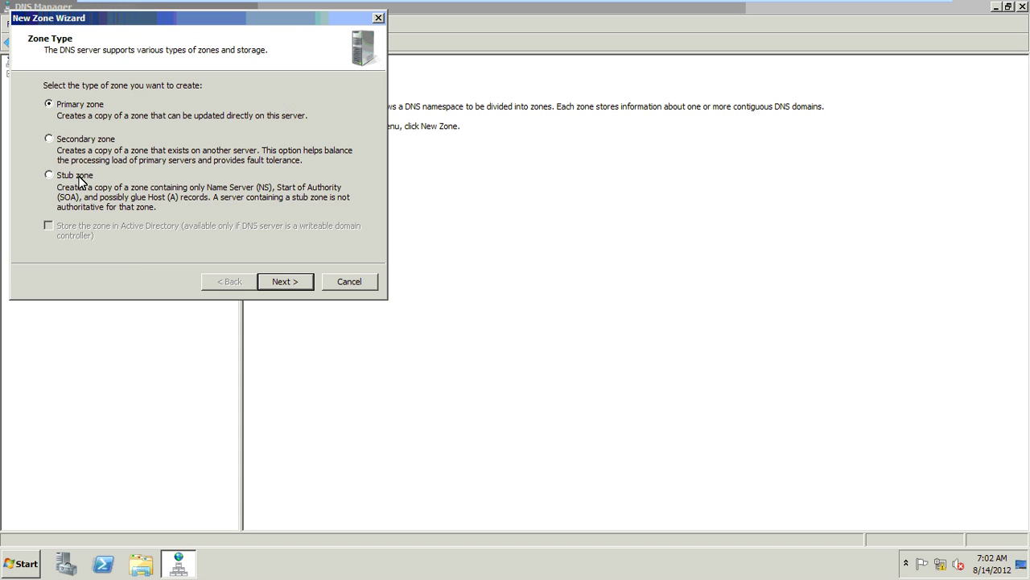
{"action": "left_click", "coordinate": [286, 283]}
{"action": "left_click", "coordinate": [284, 276]}
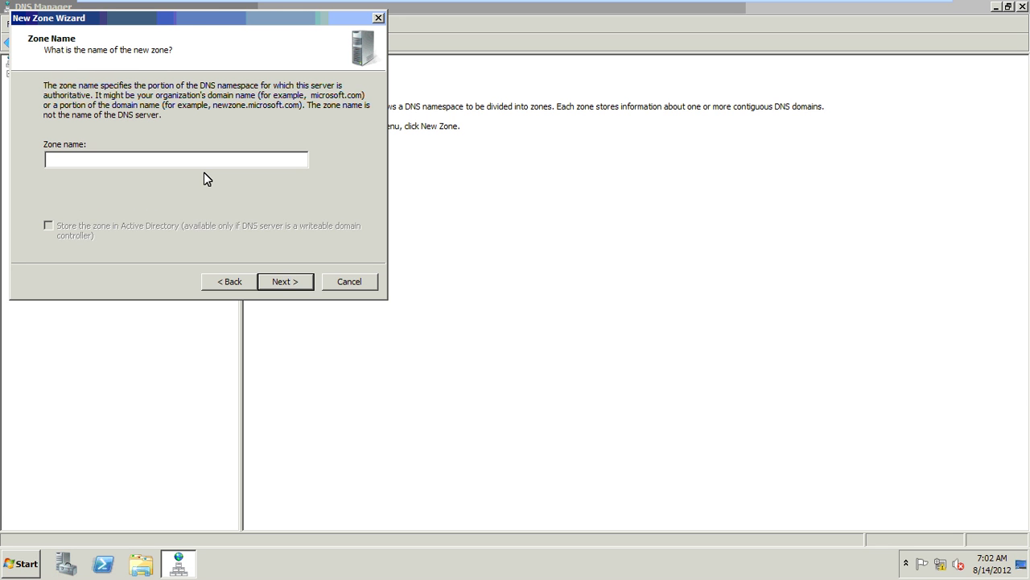
{"action": "type", "text": "oran"}
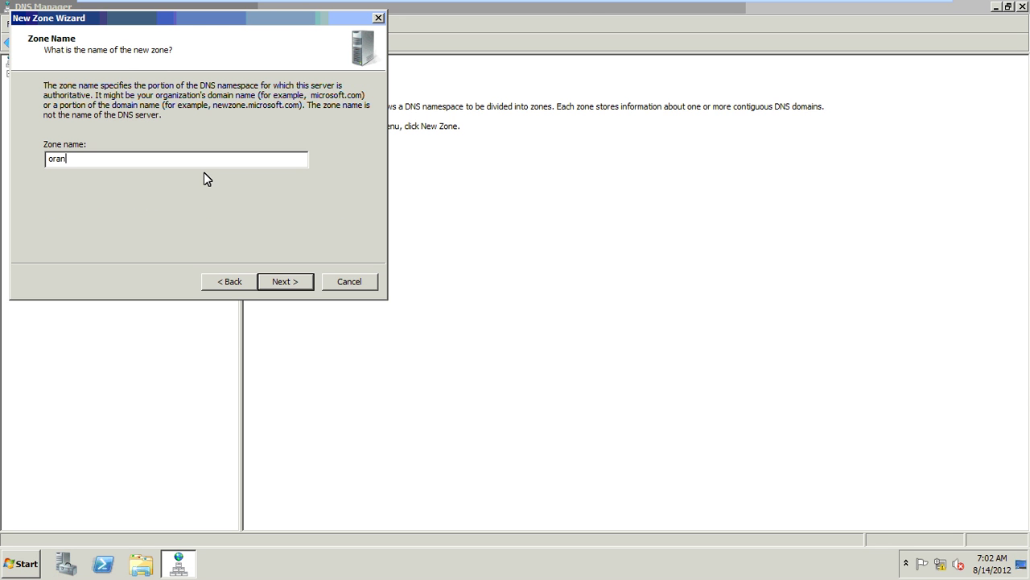
{"action": "type", "text": "ge.com"}
{"action": "left_click", "coordinate": [280, 276]}
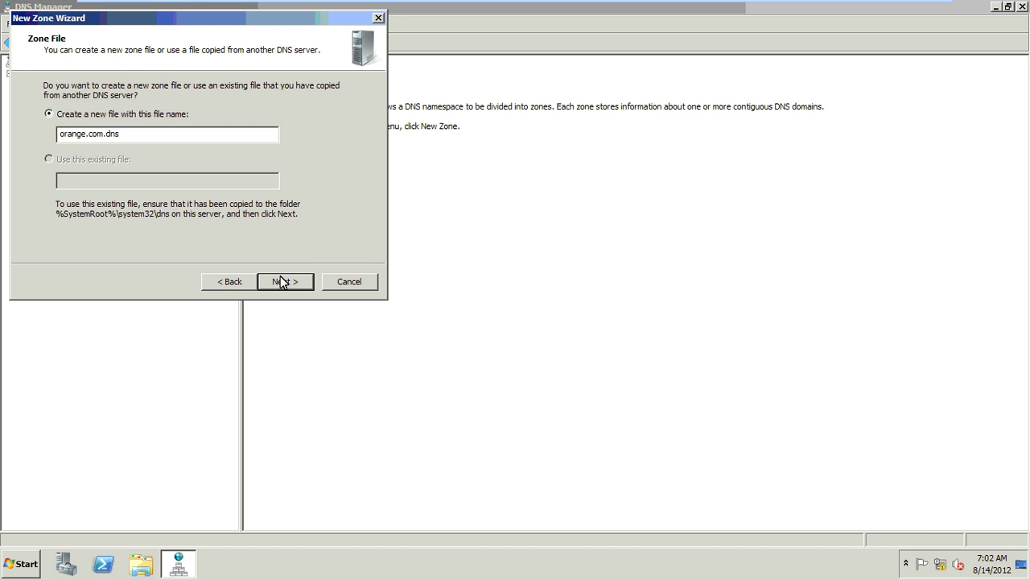
{"action": "left_click", "coordinate": [280, 276]}
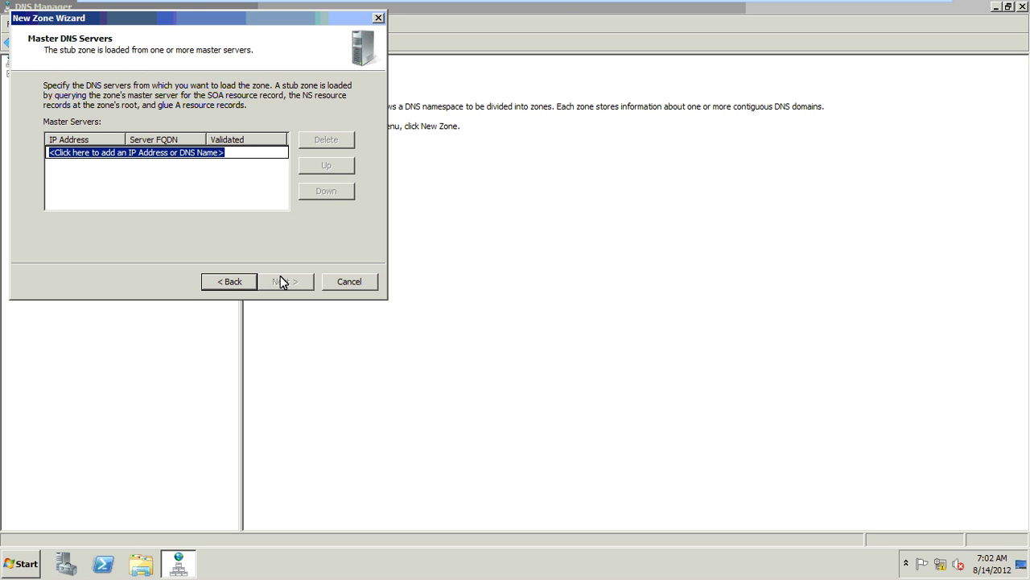
Set 10.0.0.3 as the master server, complete the orange.com stub zone and look through its records
{"action": "type", "text": "10.0.0"}
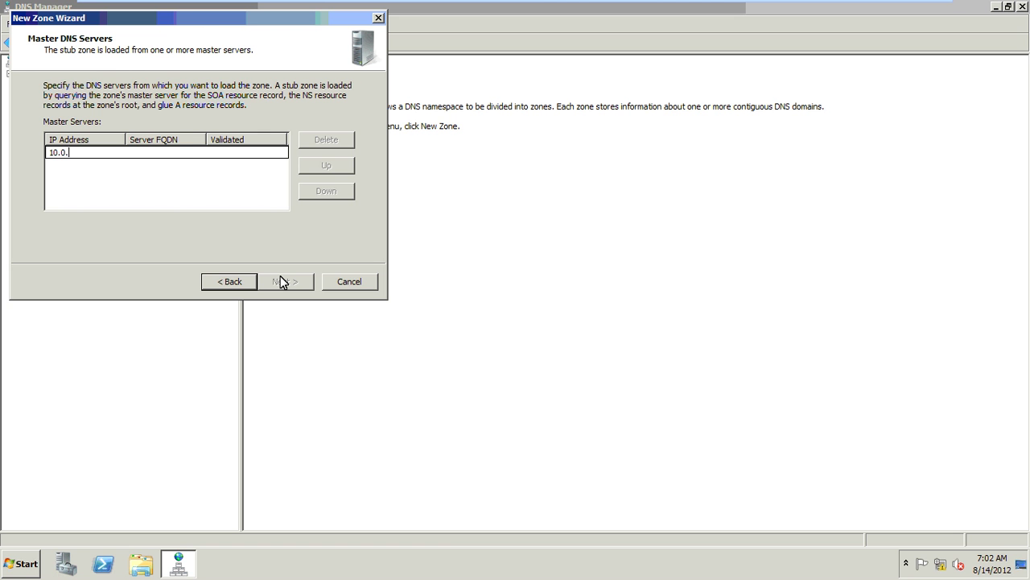
{"action": "type", "text": ".3"}
{"action": "key", "text": "Return"}
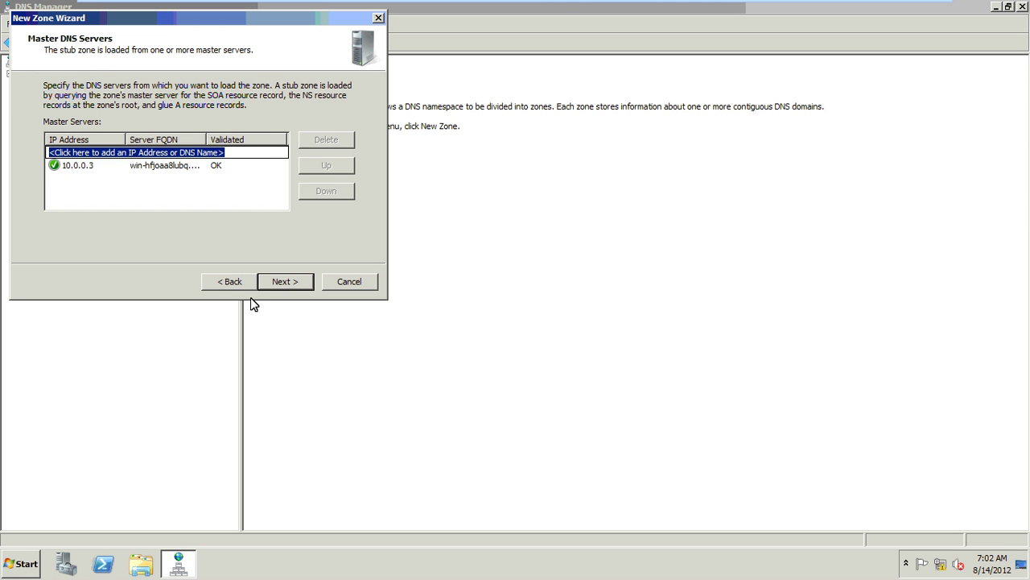
{"action": "left_click", "coordinate": [299, 277]}
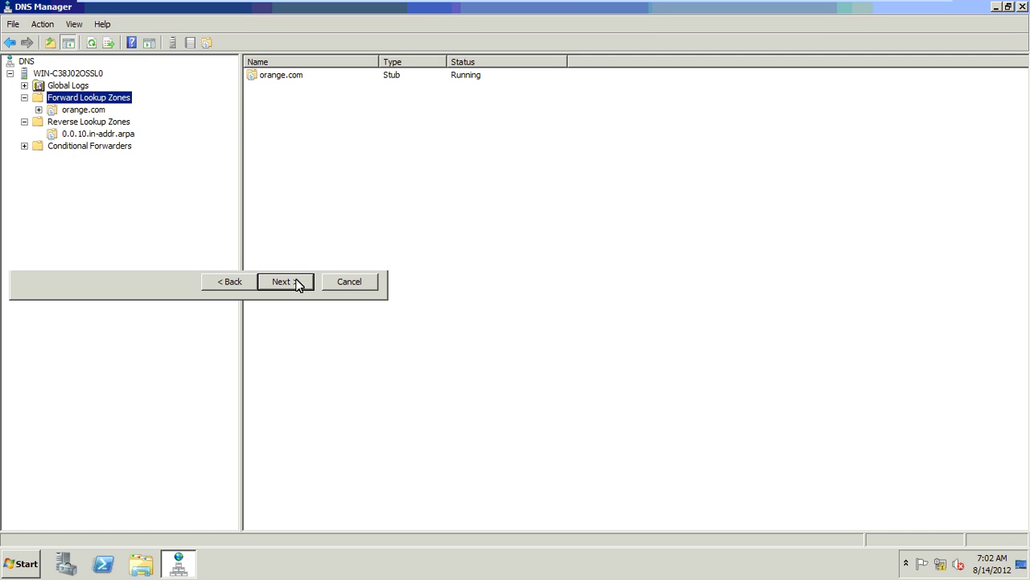
{"action": "left_click", "coordinate": [95, 109]}
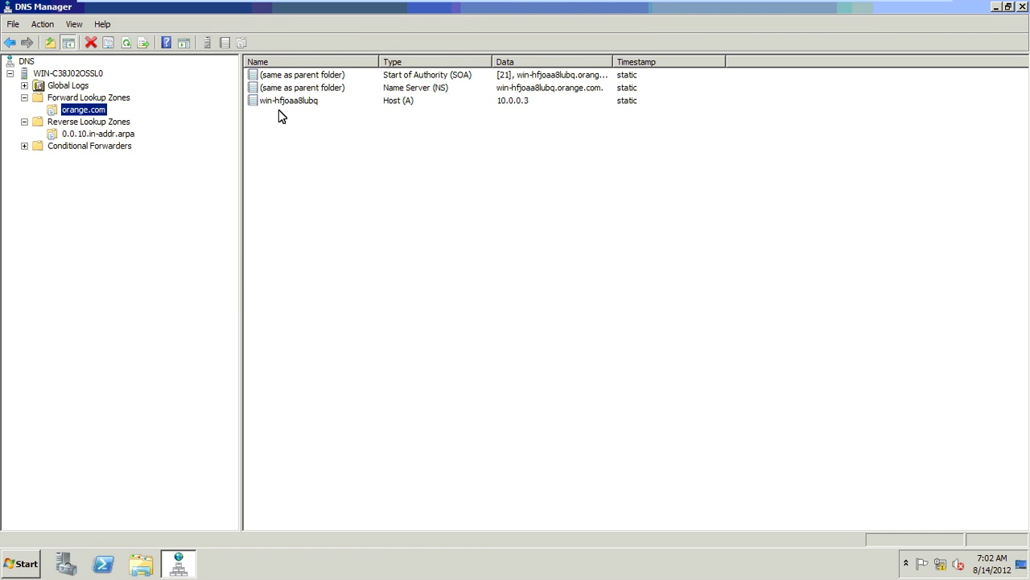
{"action": "left_click", "coordinate": [338, 75]}
{"action": "left_click", "coordinate": [344, 88]}
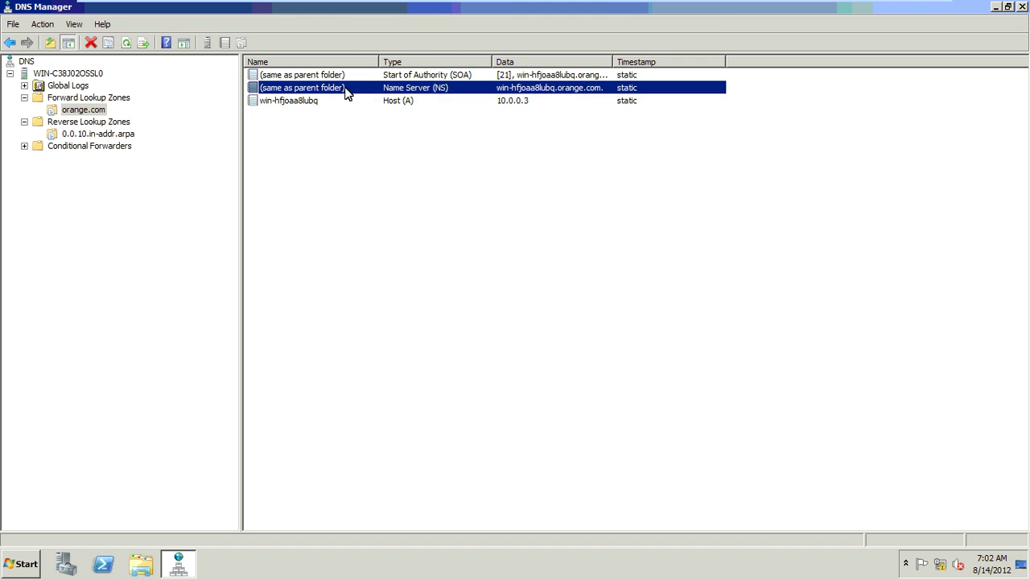
{"action": "left_click", "coordinate": [346, 101]}
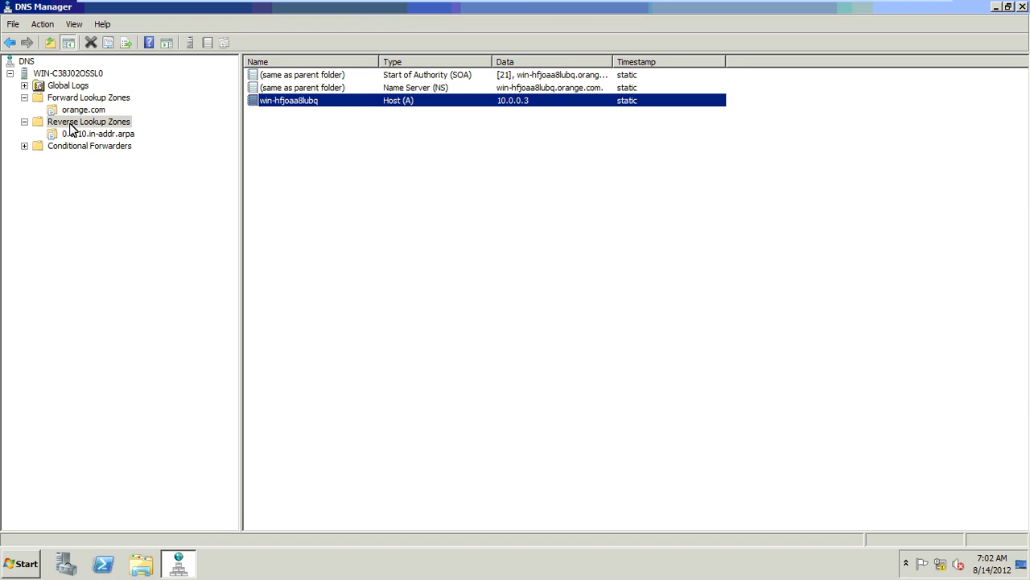
Delete the secondary reverse lookup zone 0.0.10.in-addr.arpa from the secondary server
{"action": "left_click", "coordinate": [70, 123]}
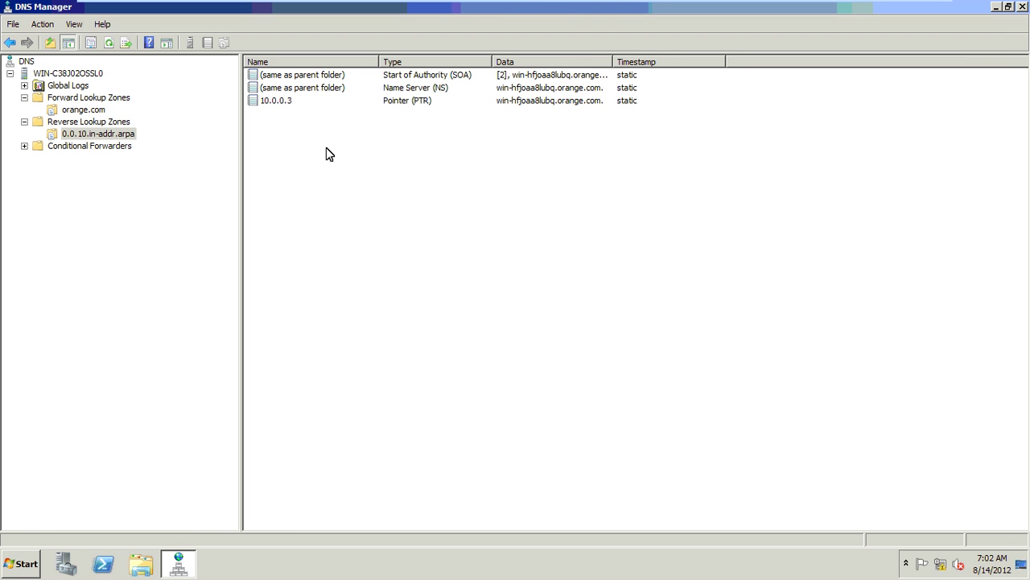
{"action": "right_click", "coordinate": [114, 134]}
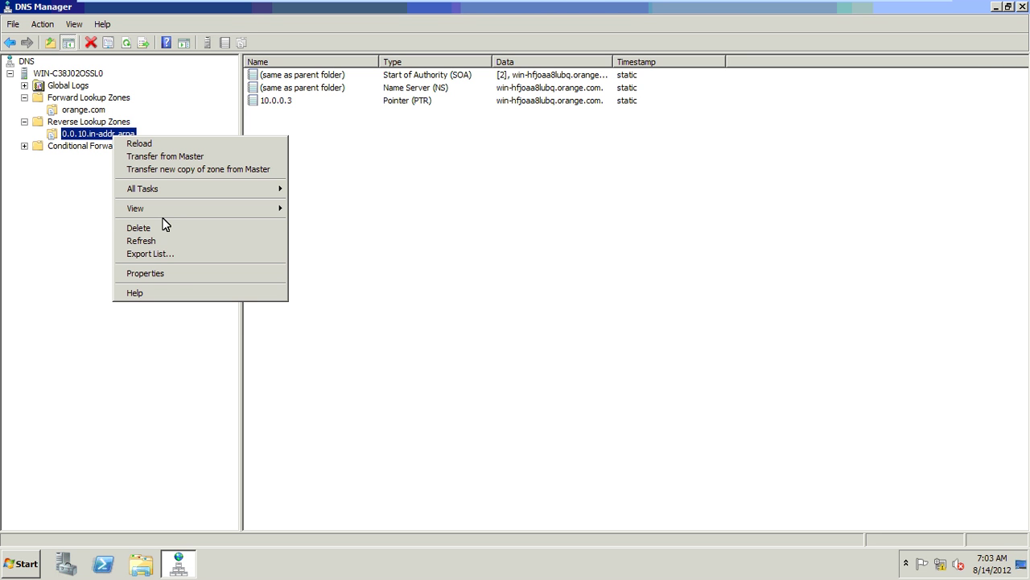
{"action": "left_click", "coordinate": [165, 225]}
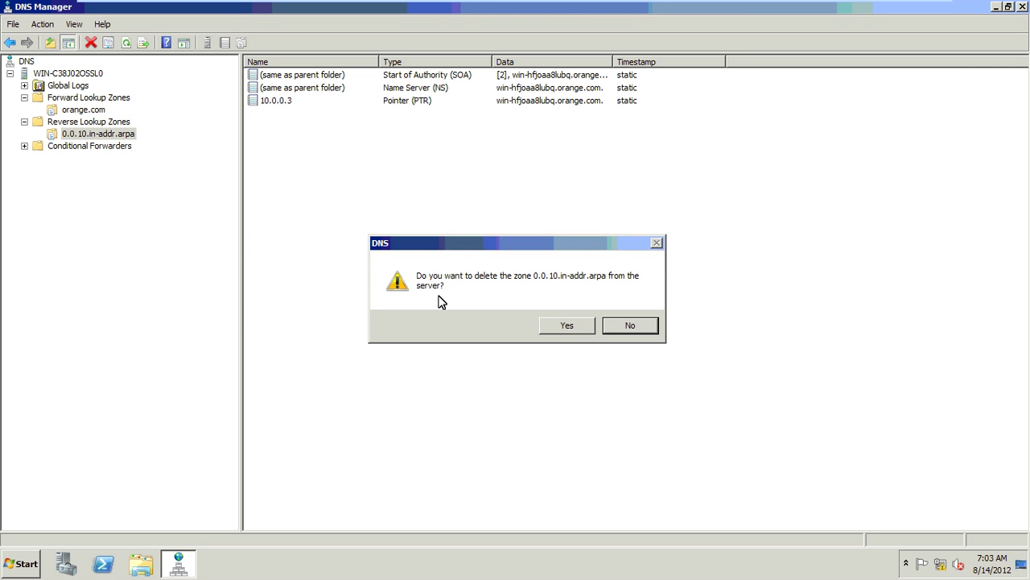
{"action": "left_click", "coordinate": [577, 331]}
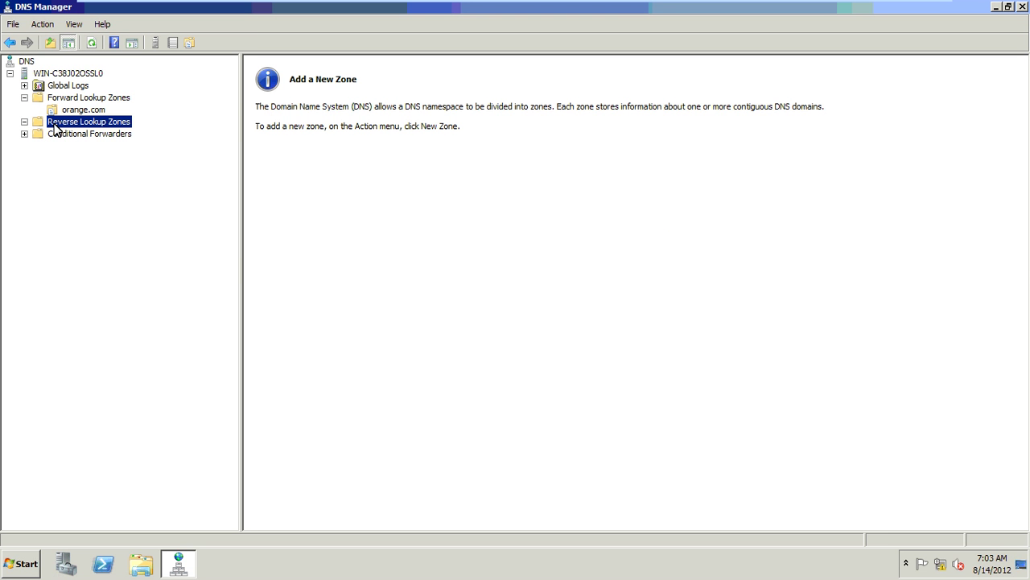
Start a new IPv4 reverse lookup stub zone for network ID 10.0.0 with the new zone file 0.0.10.in-addr.arpa.dns
{"action": "right_click", "coordinate": [55, 127]}
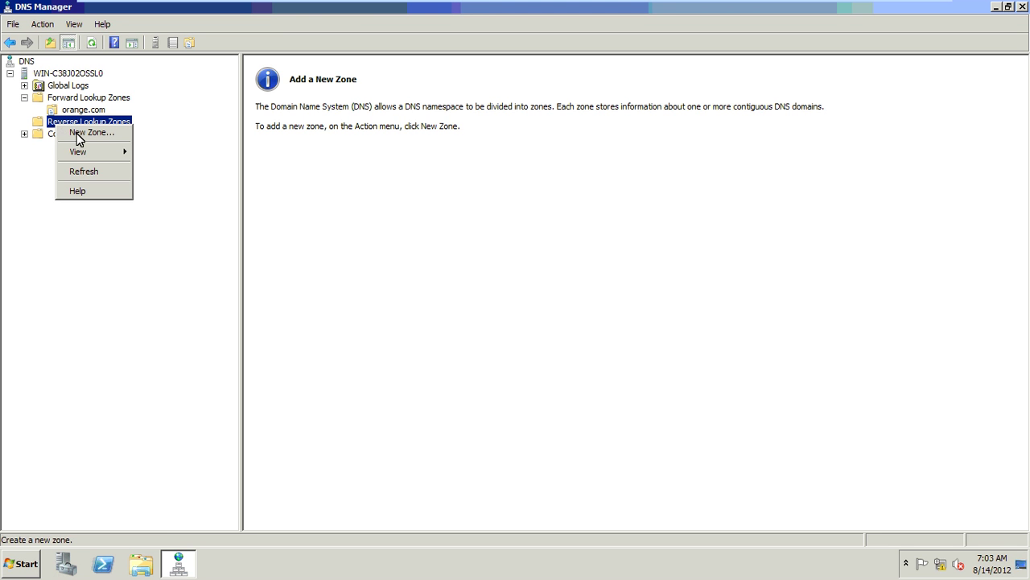
{"action": "left_click", "coordinate": [78, 135]}
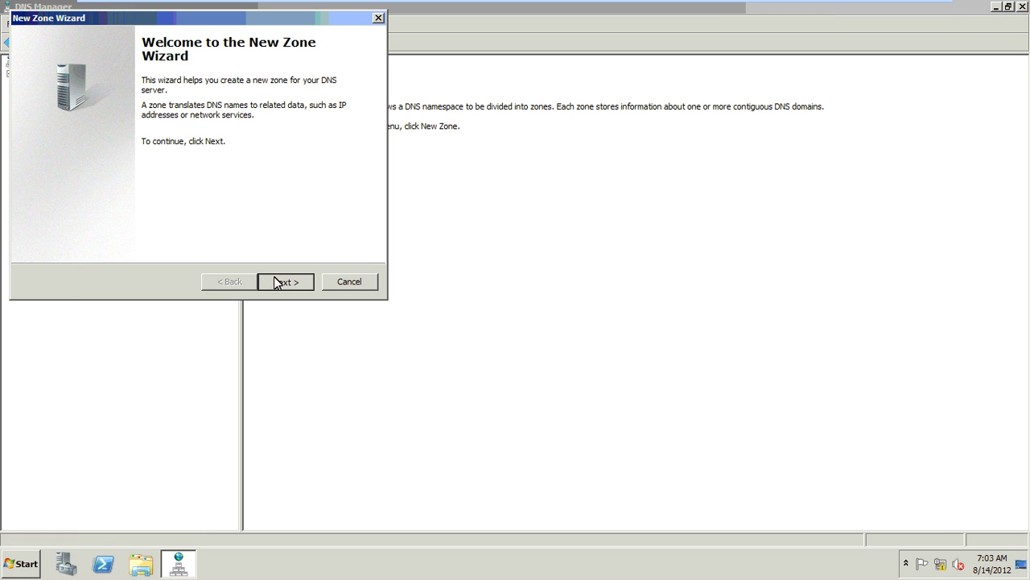
{"action": "key", "text": "Return"}
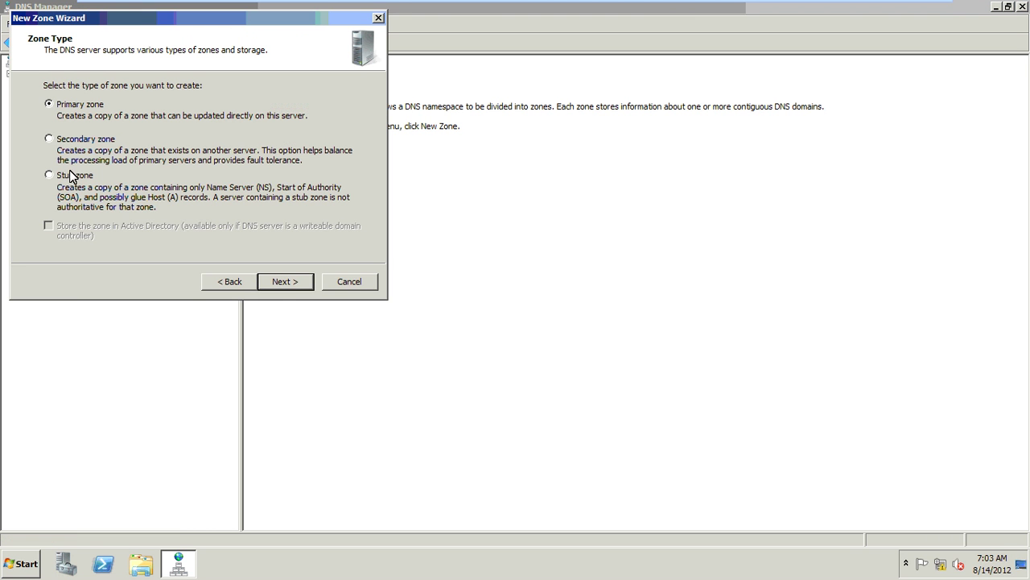
{"action": "left_click", "coordinate": [276, 282]}
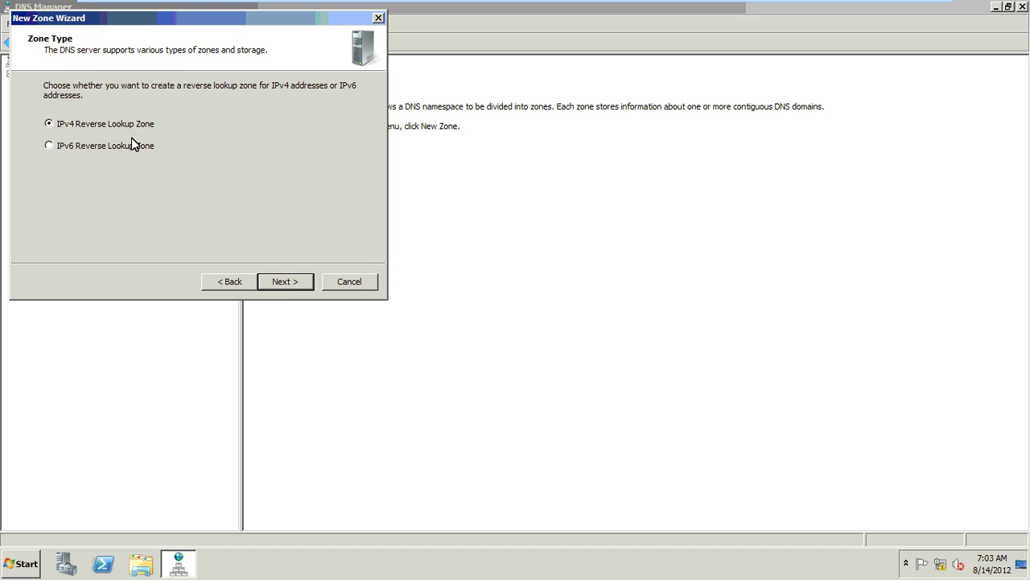
{"action": "left_click", "coordinate": [276, 281]}
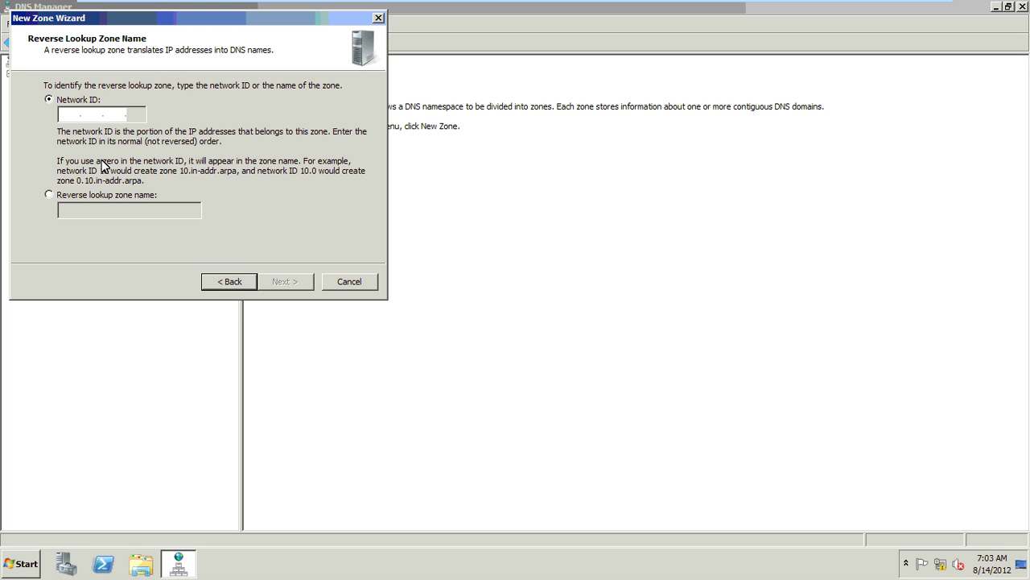
{"action": "type", "text": "10.0"}
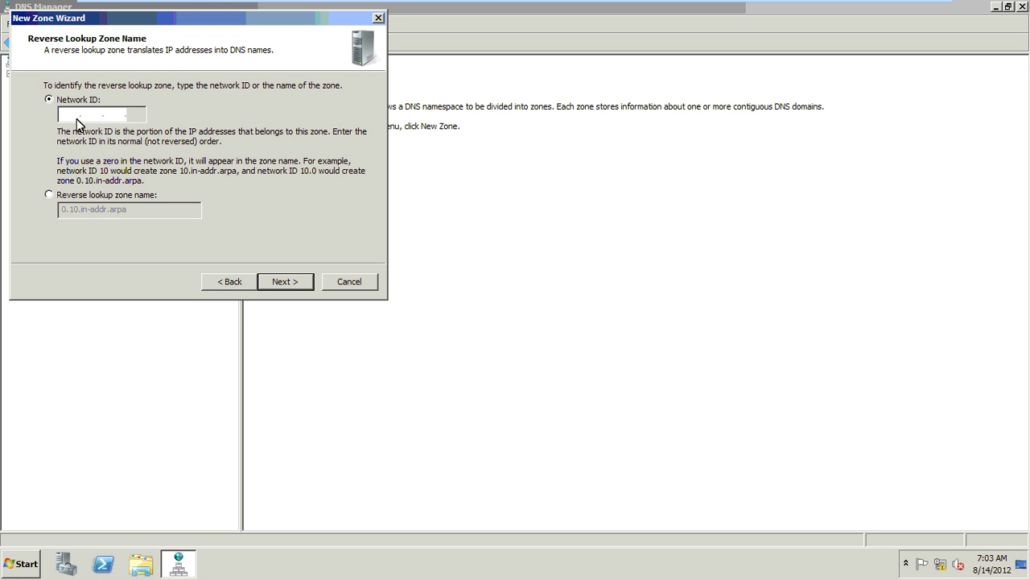
{"action": "type", "text": ".0"}
{"action": "left_click", "coordinate": [276, 274]}
{"action": "left_click", "coordinate": [276, 274]}
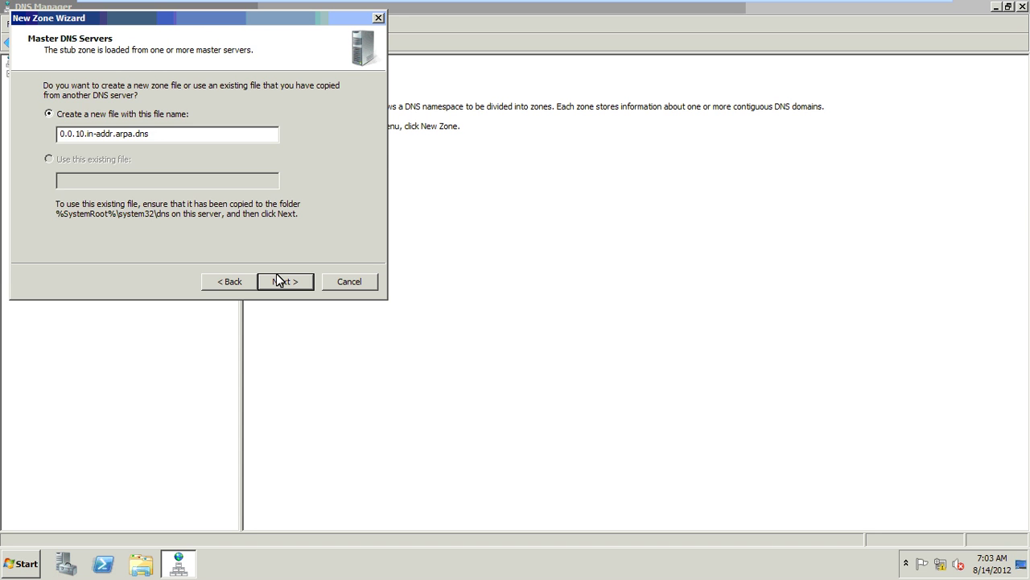
Set 10.0.0.3 as the master server, complete the 0.0.10.in-addr.arpa stub zone and view its records
{"action": "type", "text": "10."}
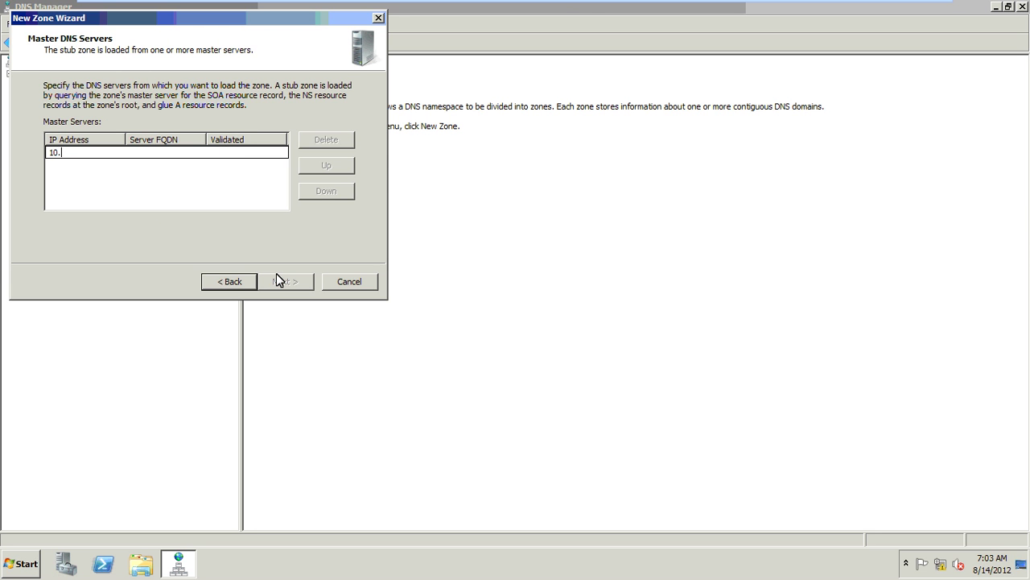
{"action": "type", "text": "0.0.3"}
{"action": "key", "text": "Return"}
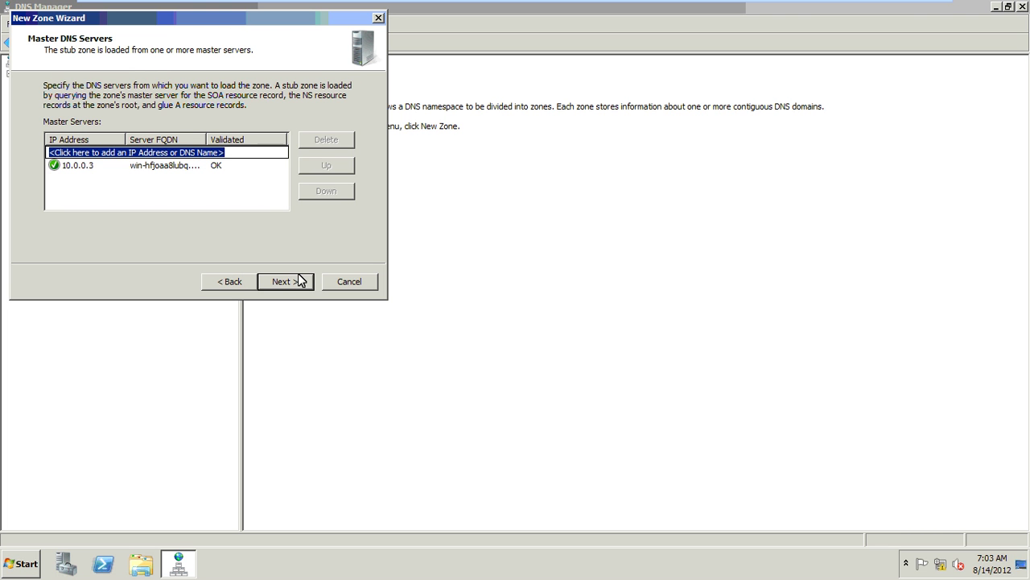
{"action": "left_click", "coordinate": [298, 280]}
{"action": "left_click", "coordinate": [295, 283]}
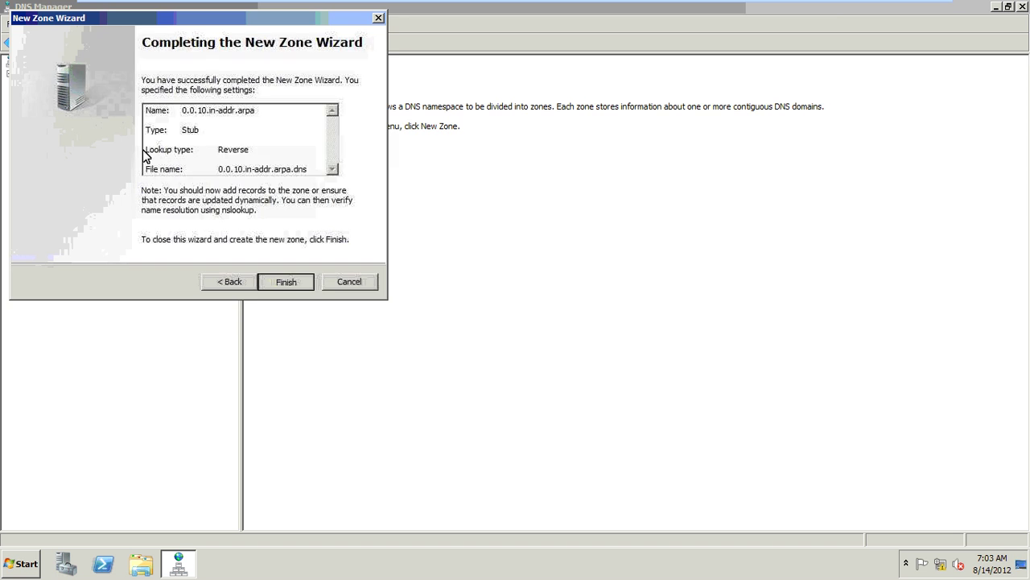
{"action": "left_click", "coordinate": [113, 134]}
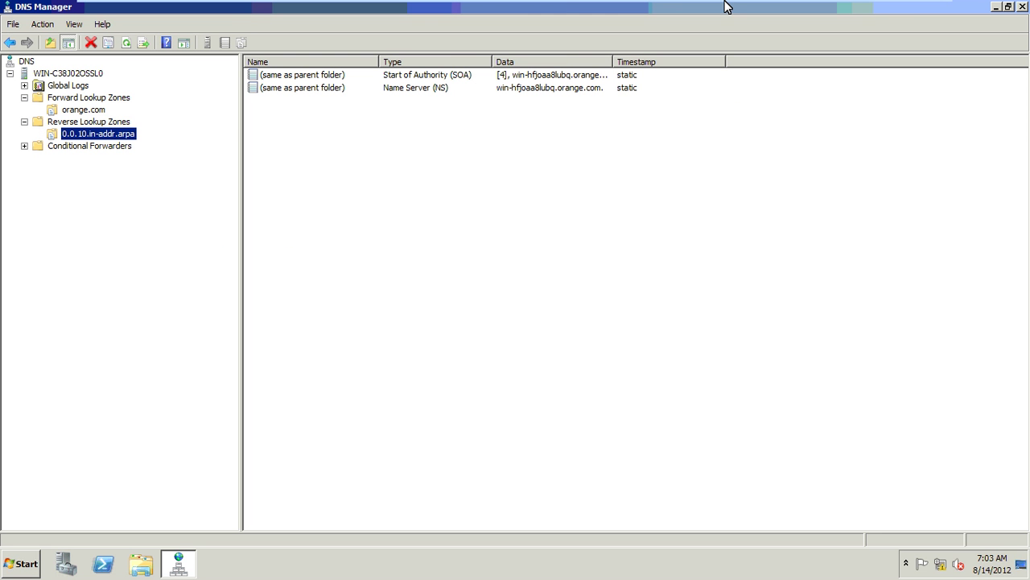
On the primary server, delete the 10.0.0.6 pointer record from 0.0.10.in-addr.arpa, then take the virtual machine out of full-screen mode
{"action": "mouse_move", "coordinate": [727, 7]}
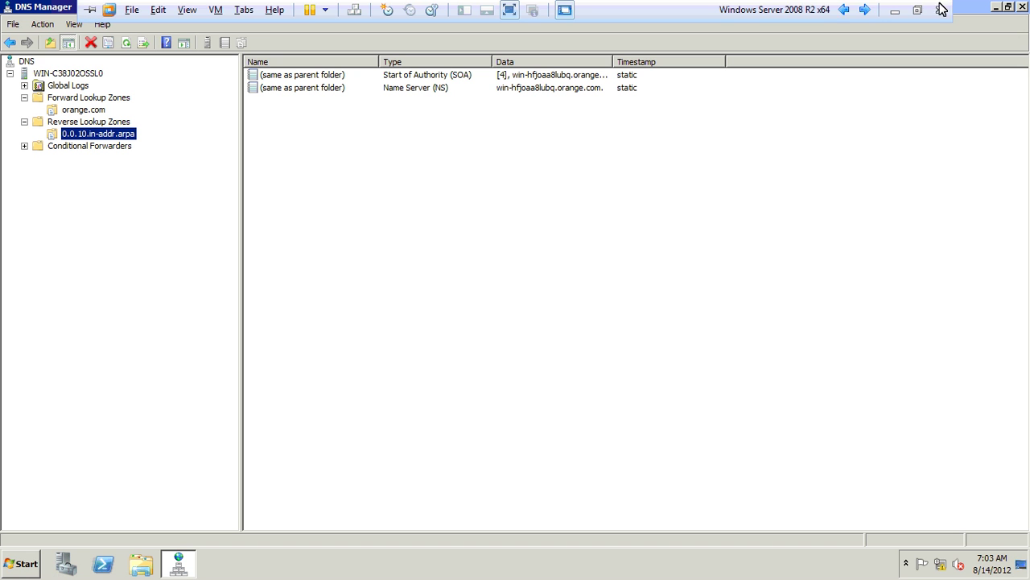
{"action": "left_click", "coordinate": [866, 11]}
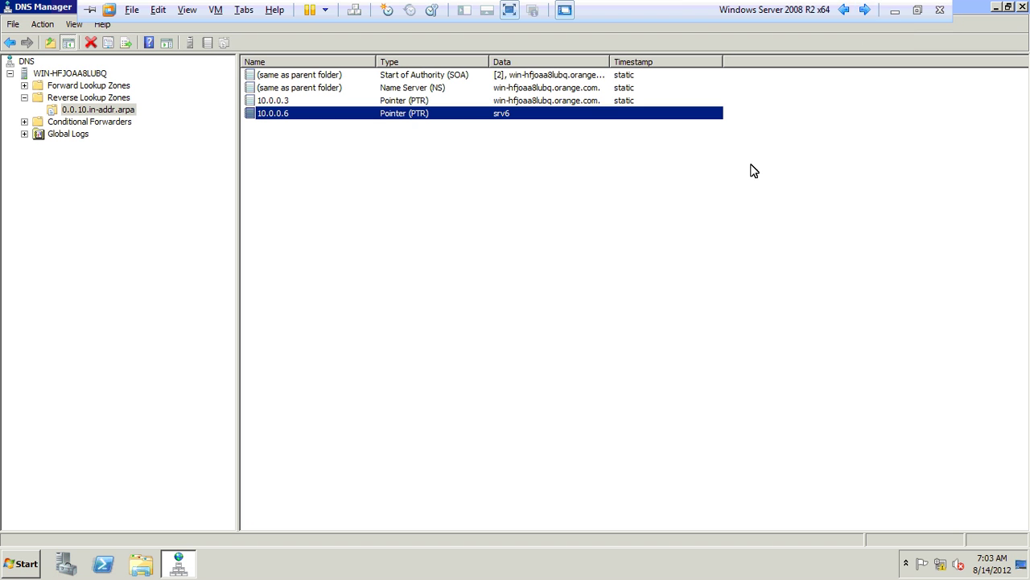
{"action": "right_click", "coordinate": [468, 120]}
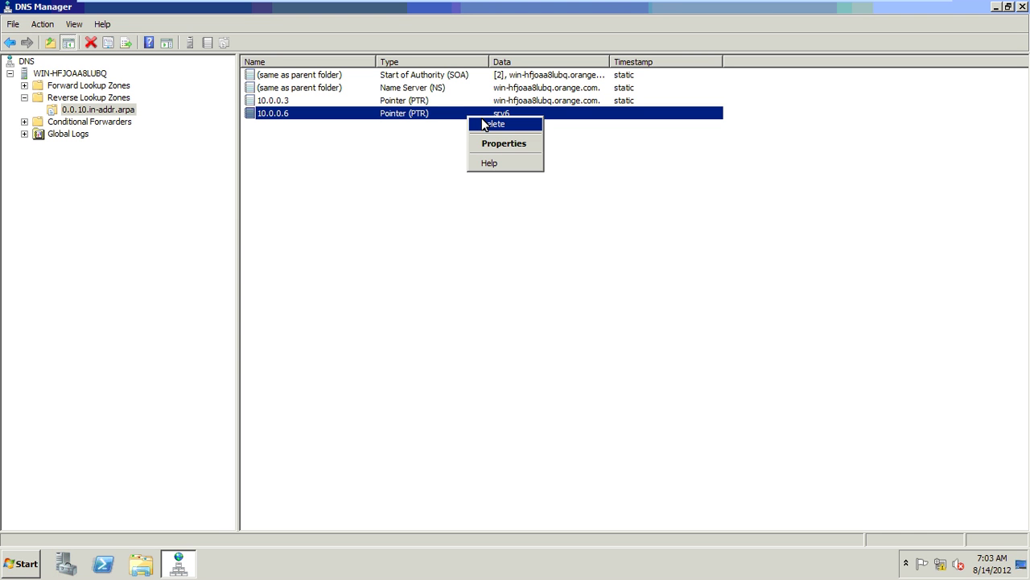
{"action": "left_click", "coordinate": [483, 123]}
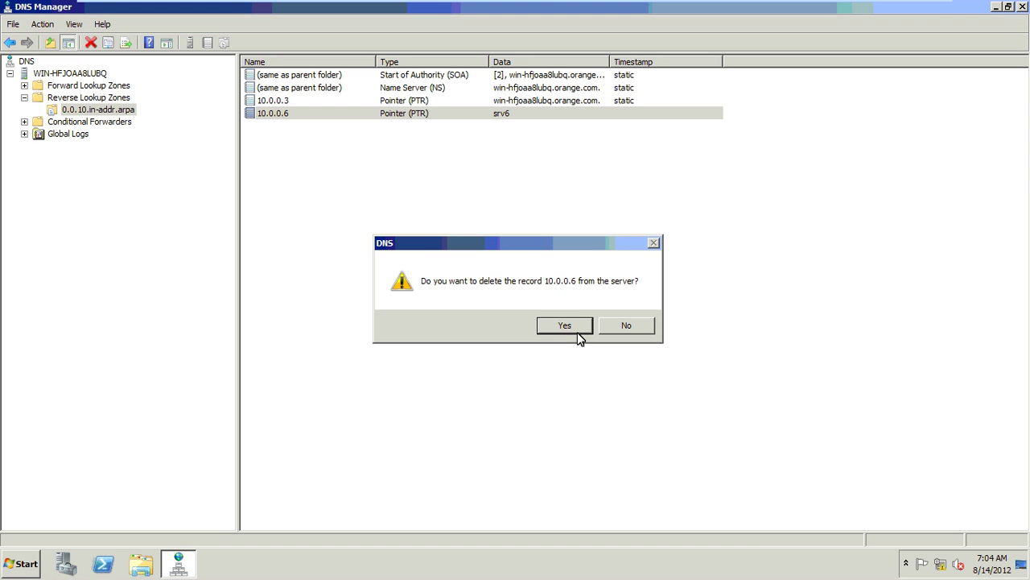
{"action": "left_click", "coordinate": [578, 333]}
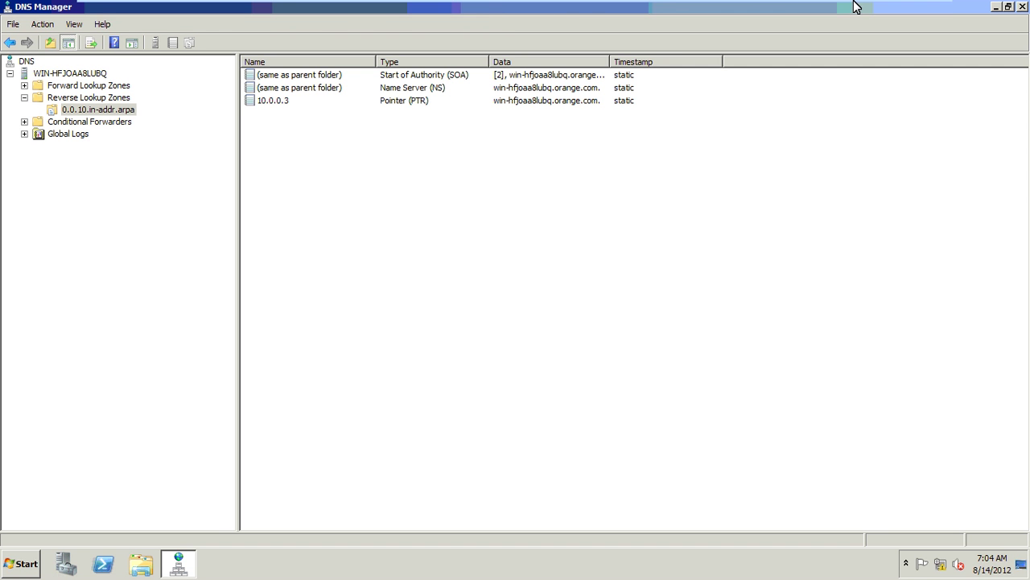
{"action": "mouse_move", "coordinate": [878, 5]}
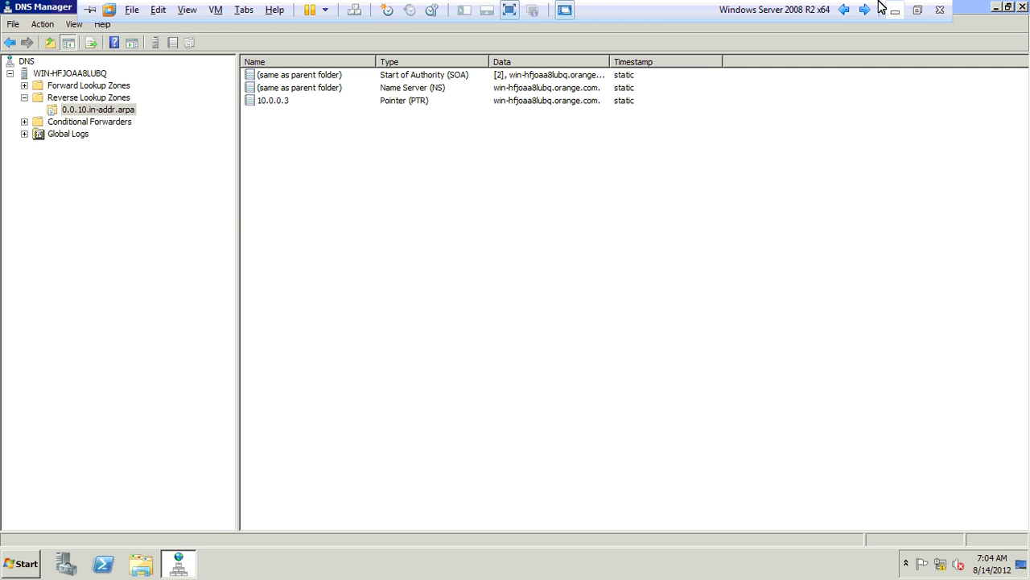
{"action": "left_click", "coordinate": [919, 12]}
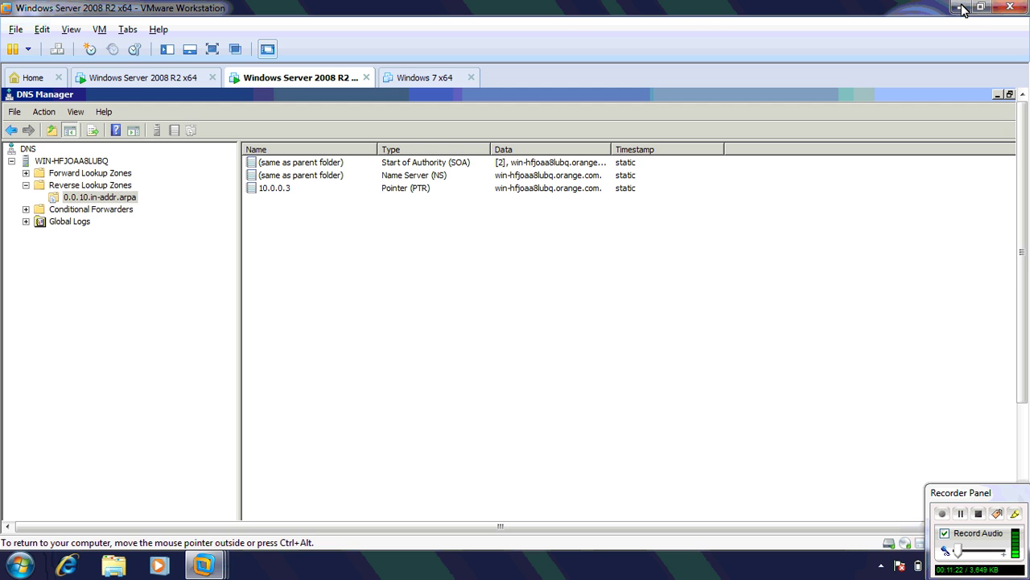